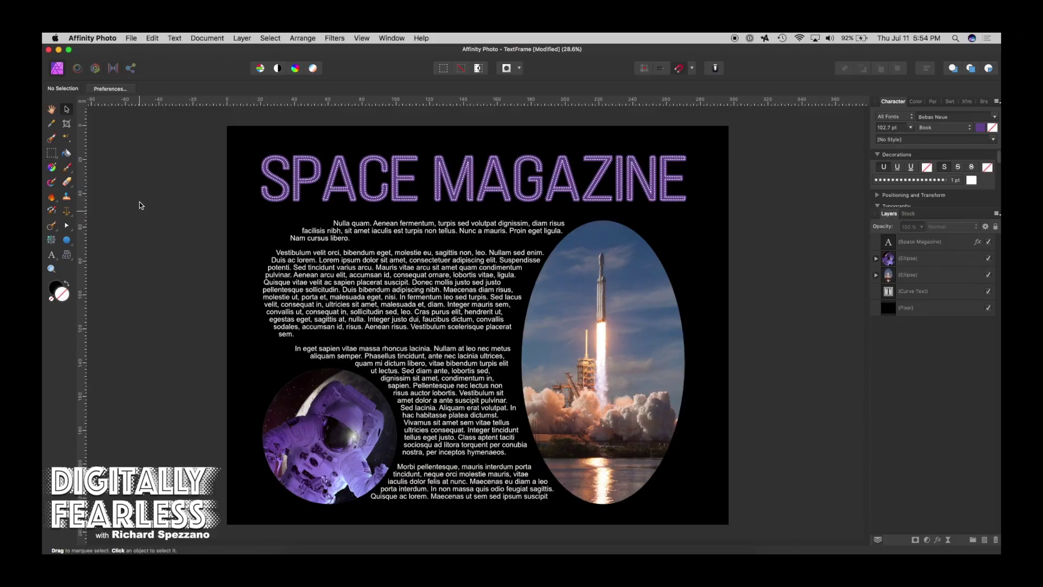
Step: Create a new blank document of type Photo
click(131, 38)
click(135, 50)
click(521, 124)
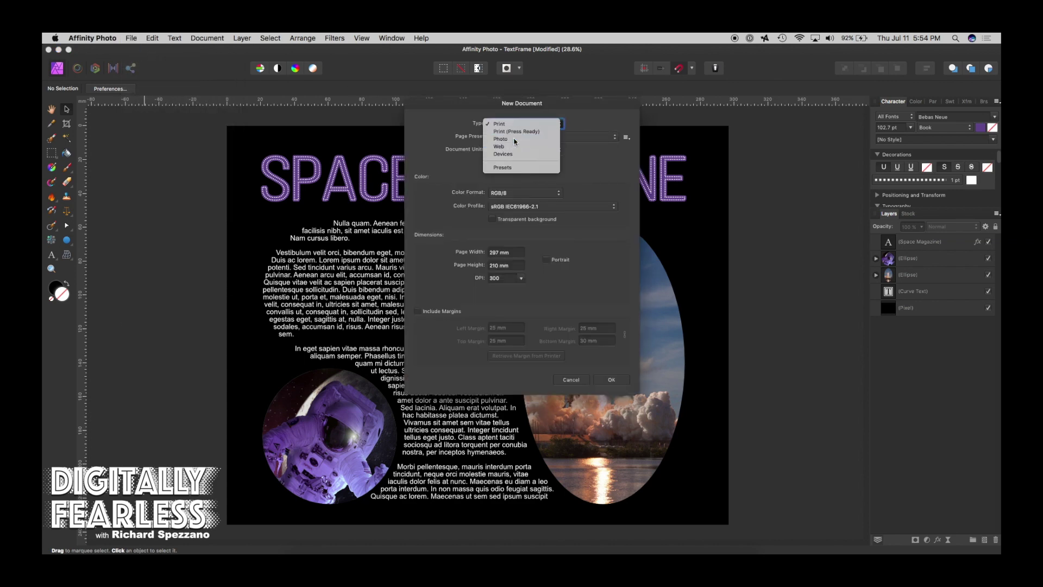
click(515, 139)
click(611, 379)
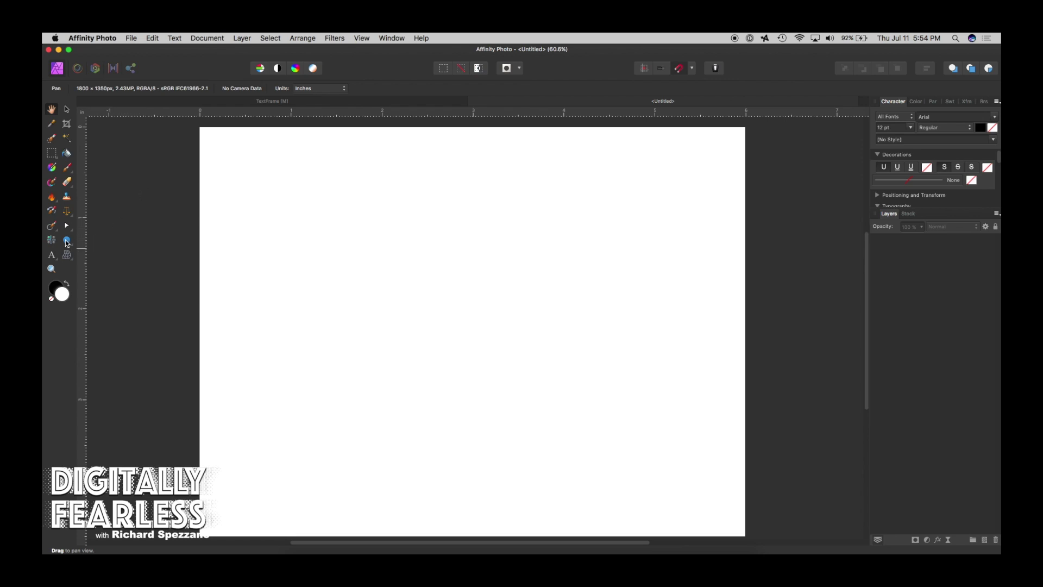
Step: Draw a rectangle near the page centre and give it a pale cyan fill
drag(67, 240, 90, 242)
drag(381, 204, 565, 407)
click(103, 88)
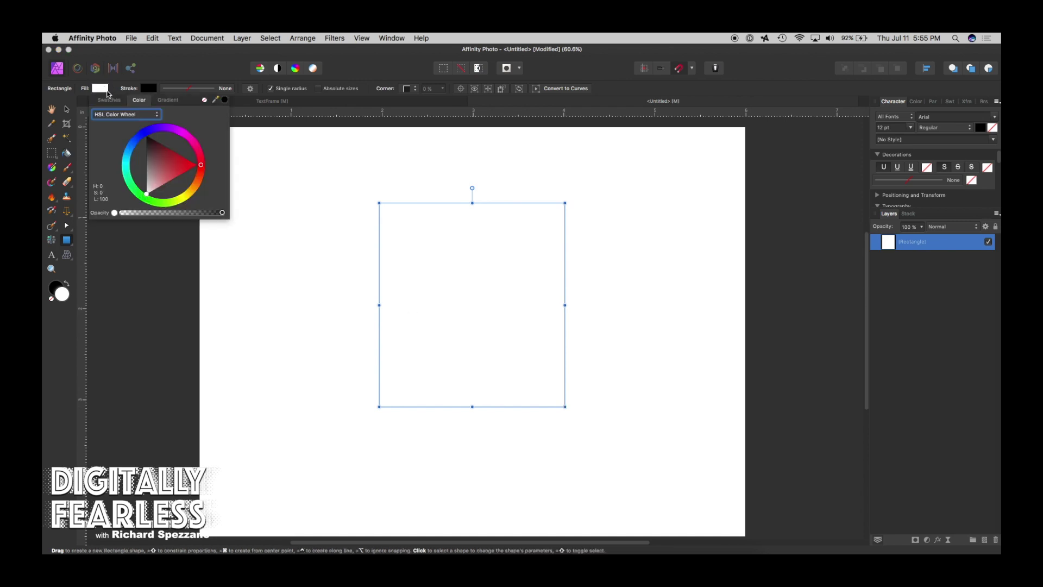
click(127, 164)
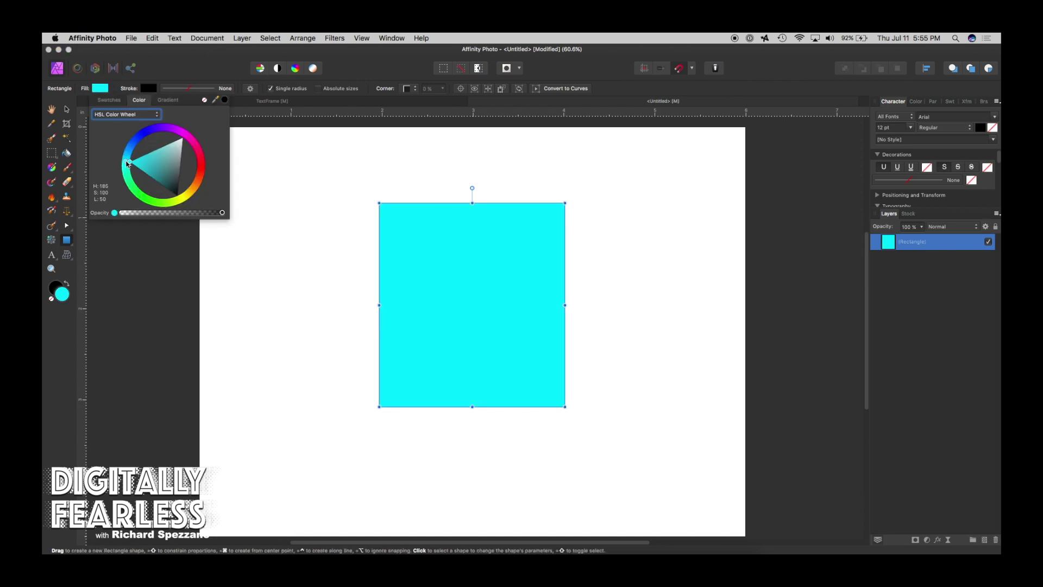
drag(126, 164, 159, 148)
click(160, 156)
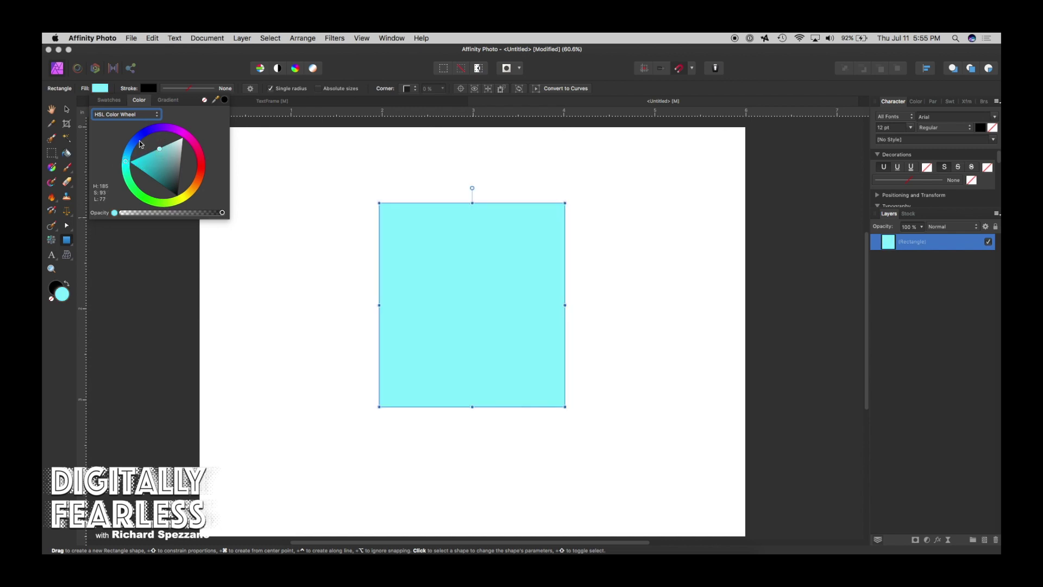
click(65, 110)
Step: Give the rectangle a thin solid black outline
click(178, 88)
click(179, 105)
drag(159, 120, 175, 123)
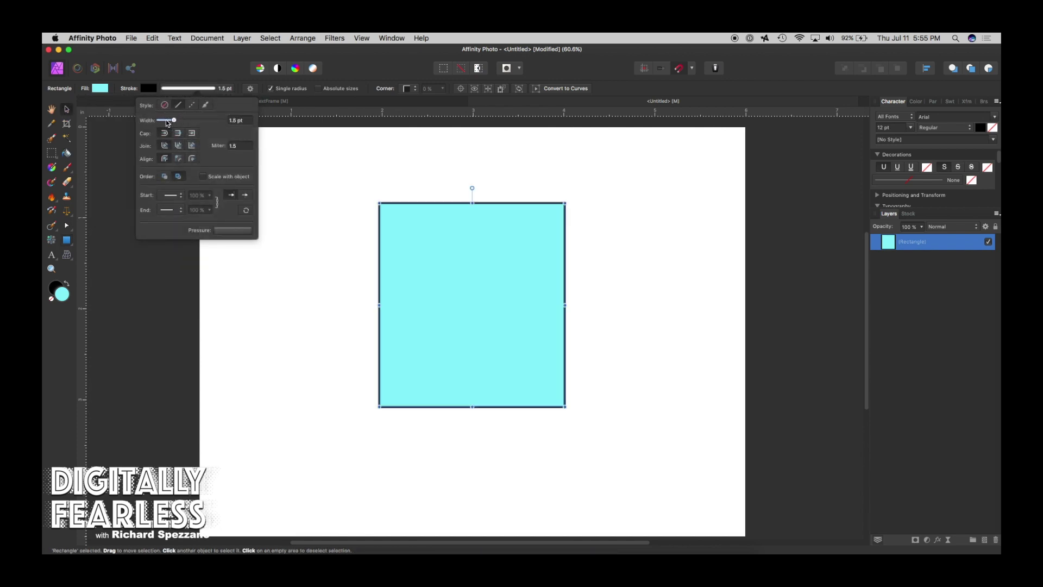
click(375, 181)
click(418, 216)
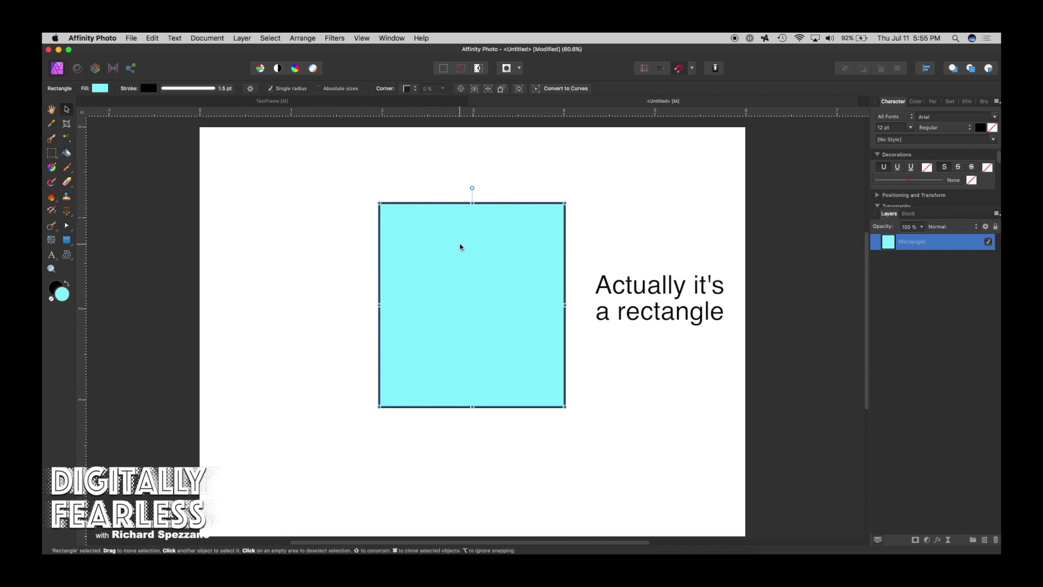
Step: Convert the cyan rectangle into a text frame and insert placeholder filler text
right_click(497, 228)
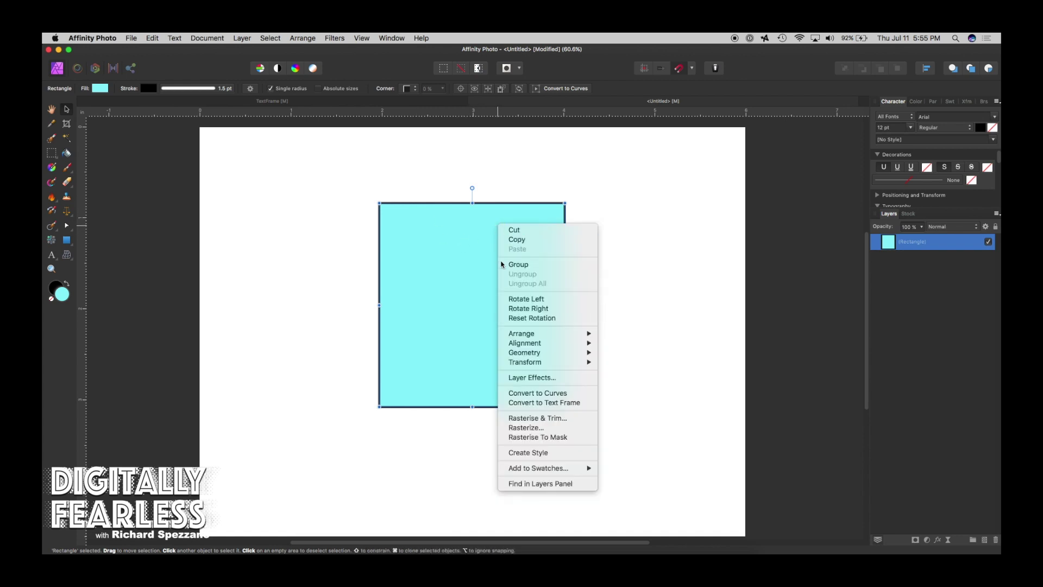
click(559, 406)
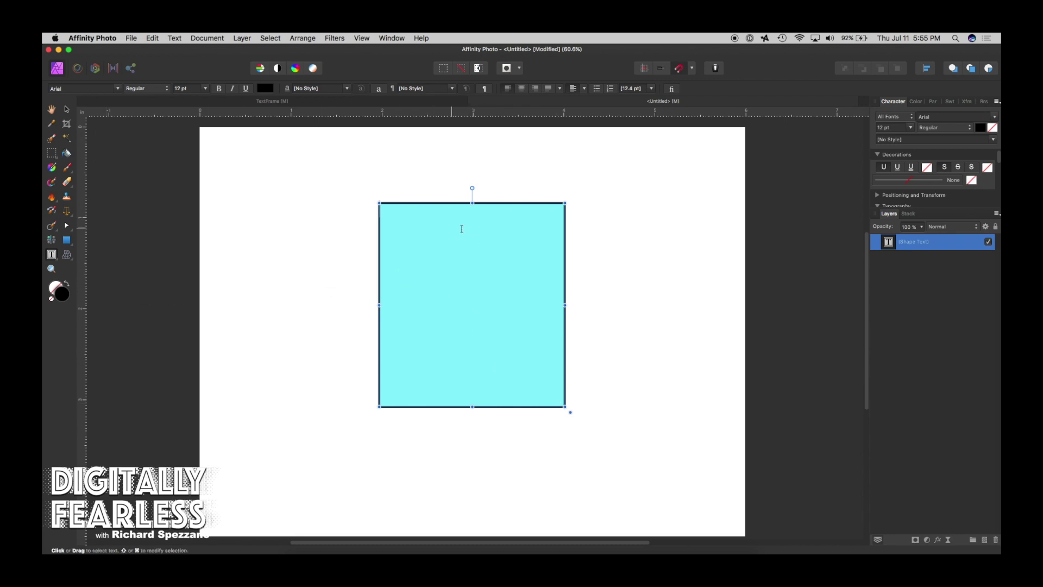
click(56, 258)
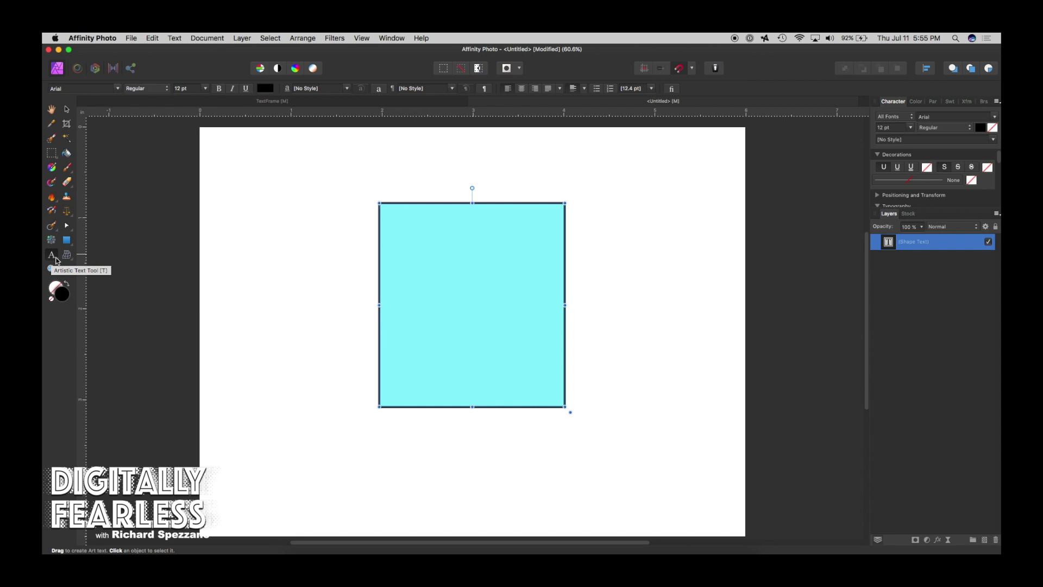
click(174, 38)
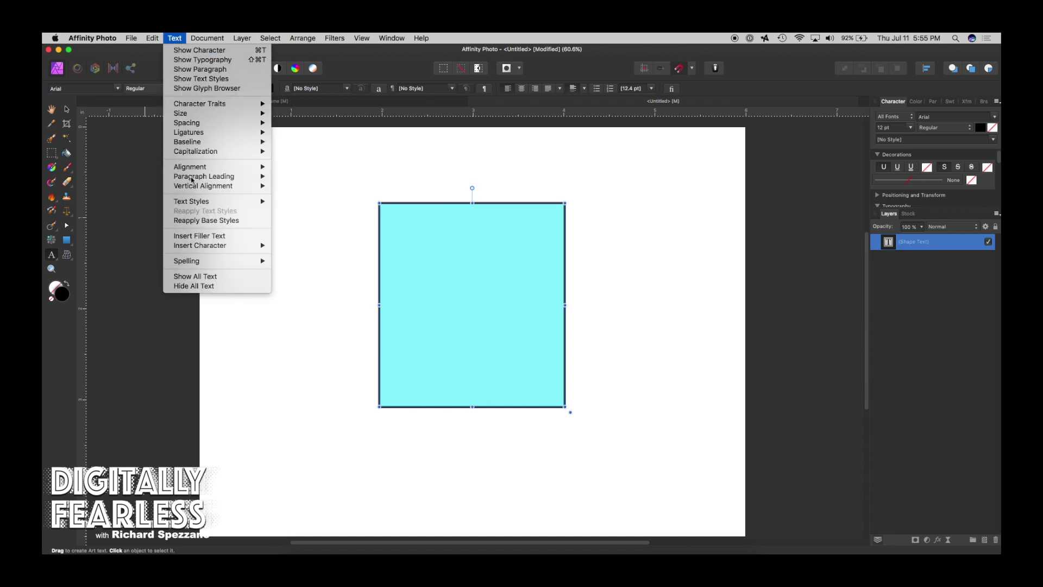
click(199, 235)
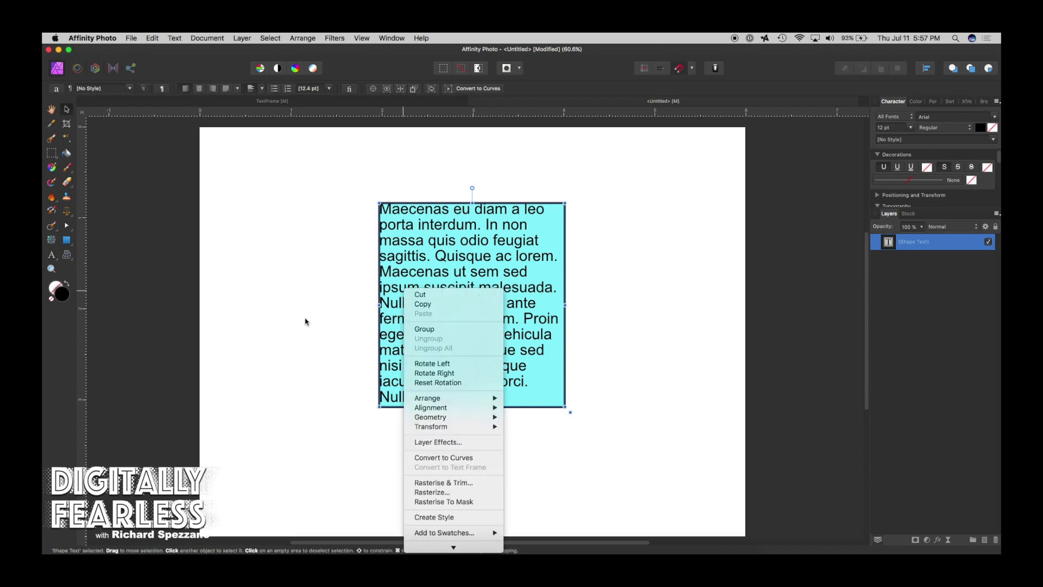
click(305, 315)
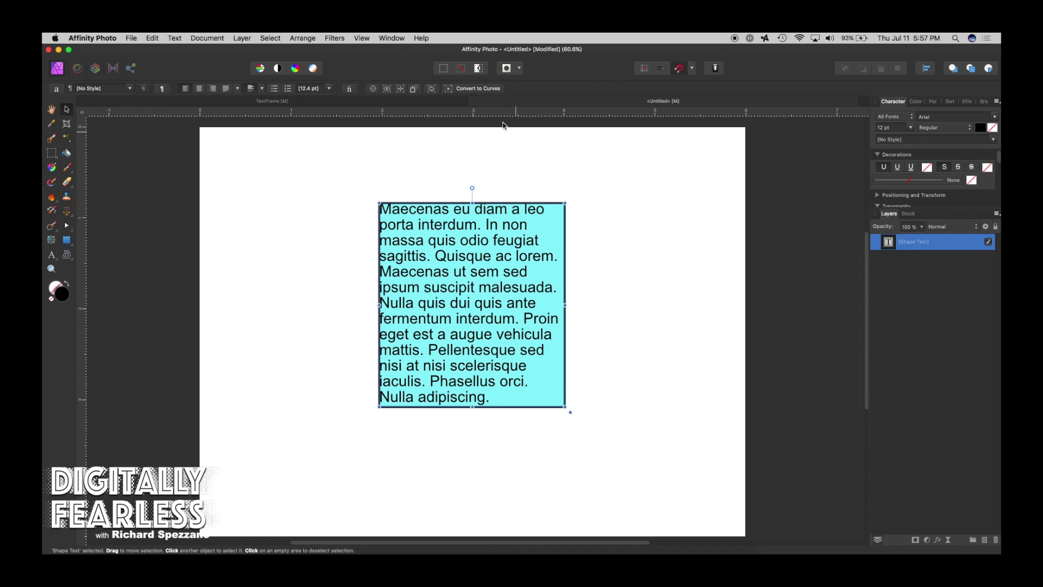
Step: Convert the text to curves, inspect the letter layers, then undo back to editable text
key(super+g)
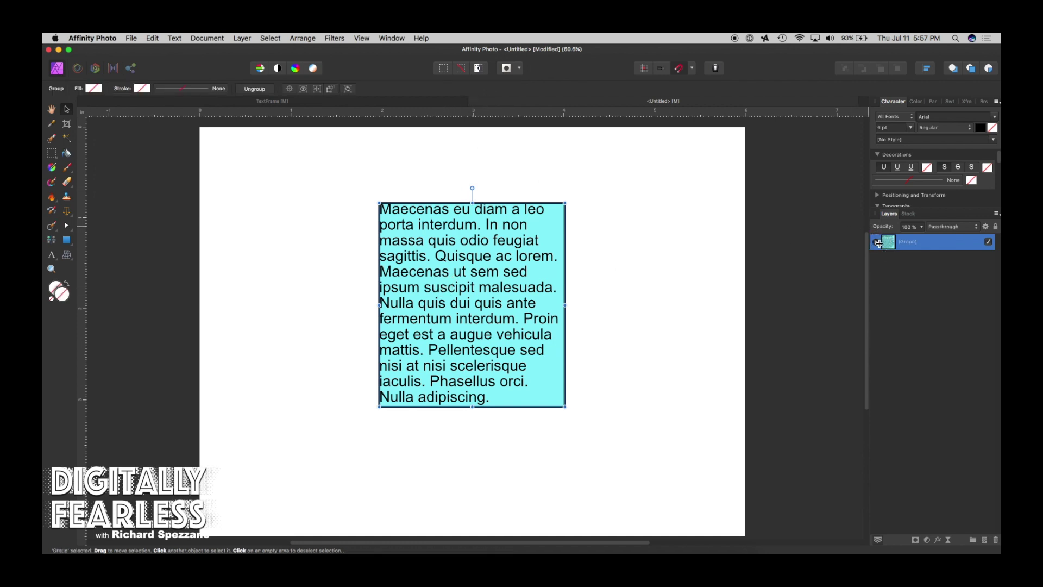
click(877, 242)
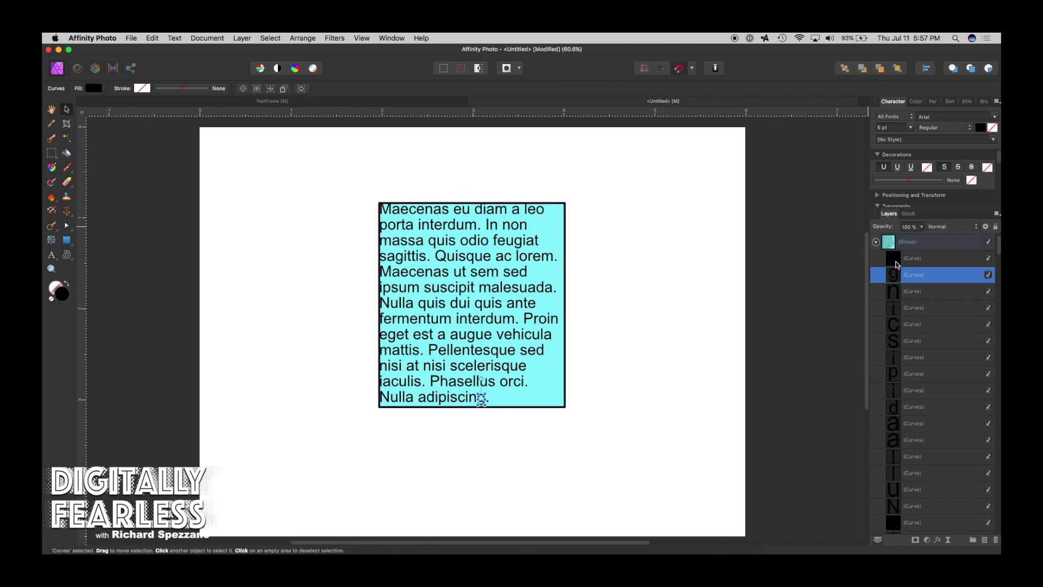
click(897, 260)
click(897, 282)
key(super+z)
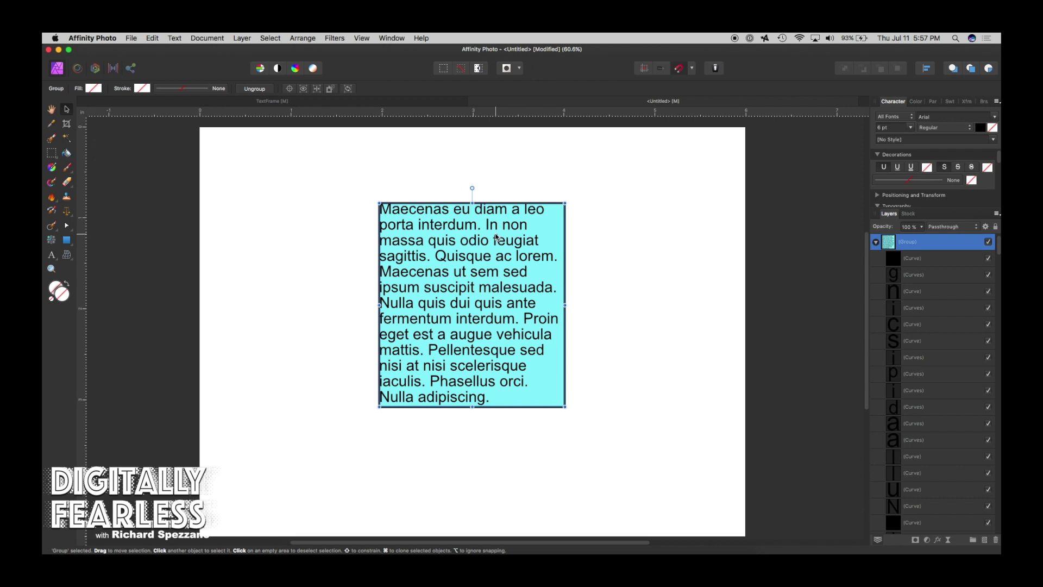
key(super+z)
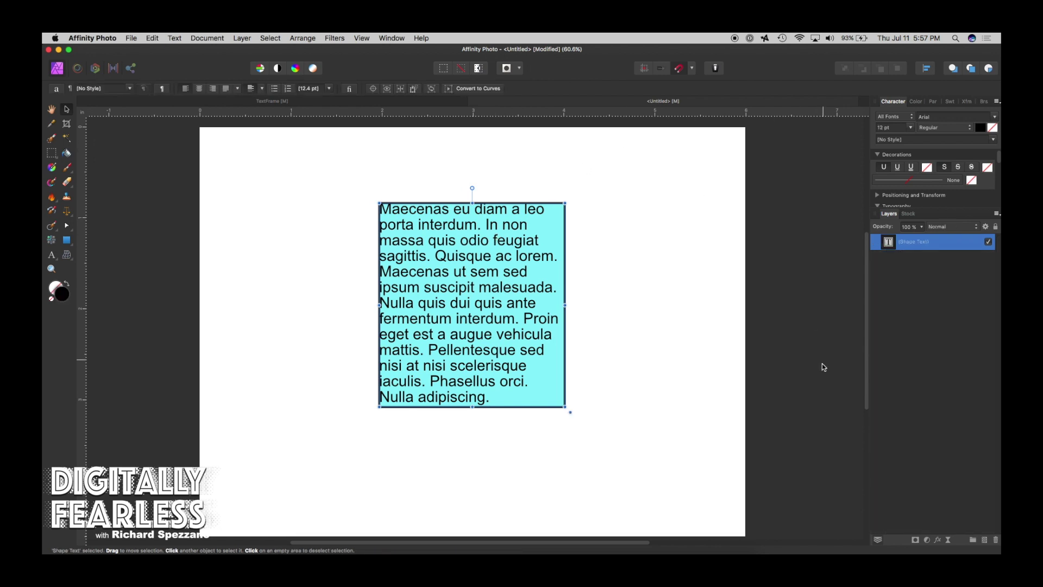
Step: Add an orange Color Overlay effect in Normal blend mode to the text frame
click(938, 540)
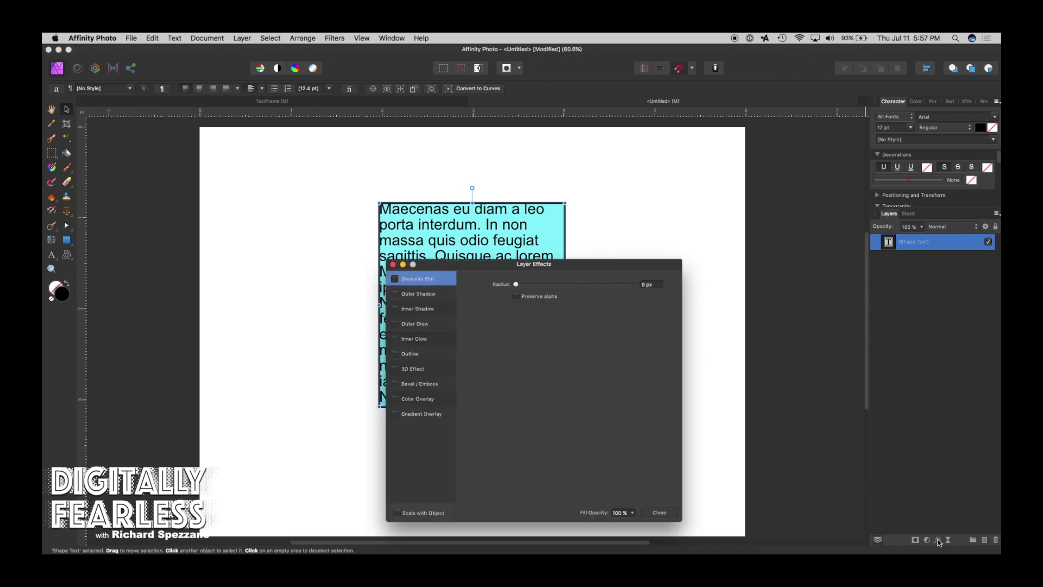
click(396, 400)
click(410, 397)
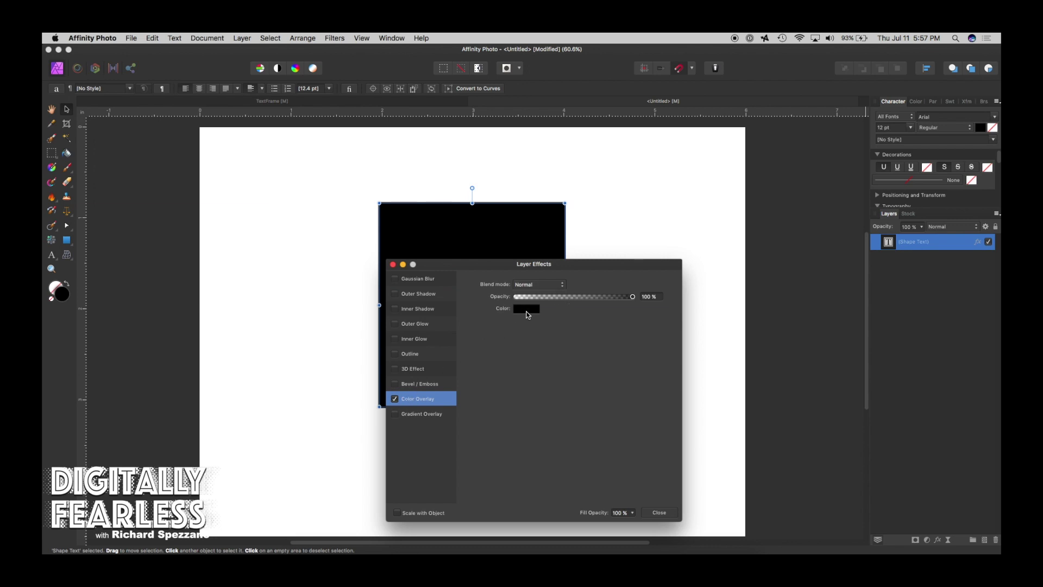
click(534, 284)
click(525, 284)
click(531, 307)
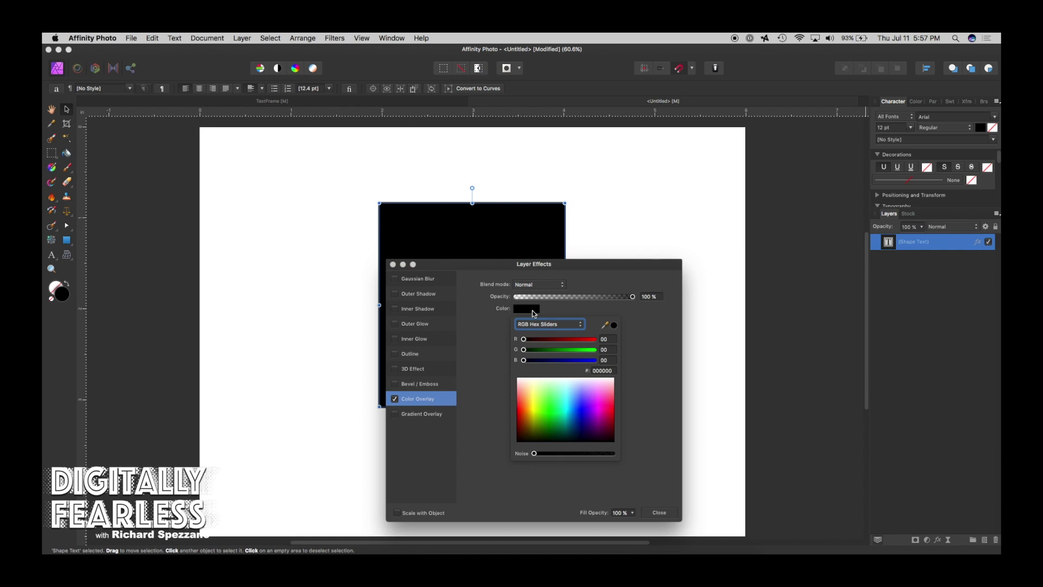
click(527, 400)
click(536, 311)
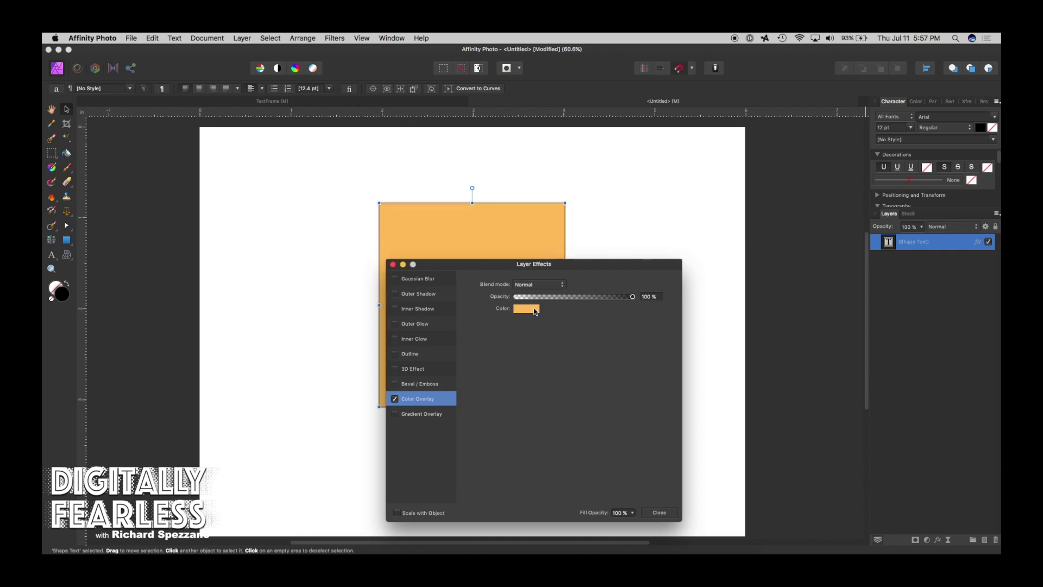
click(545, 286)
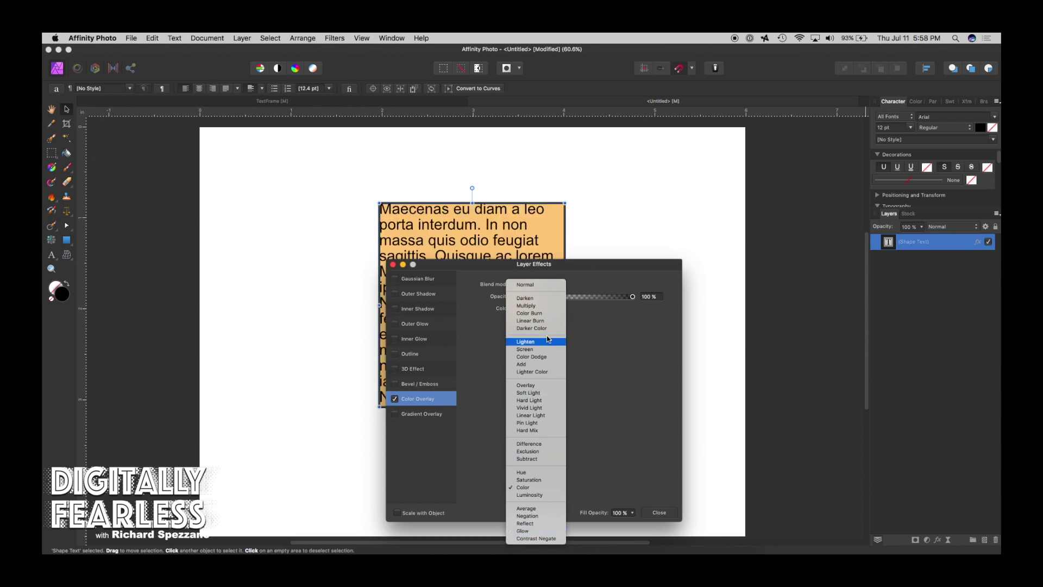
click(591, 266)
click(659, 513)
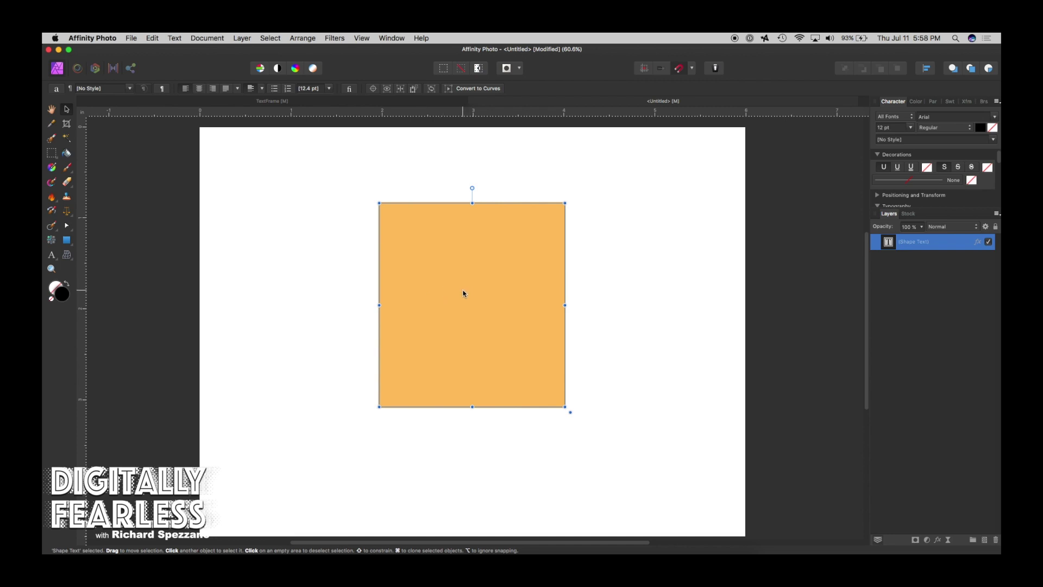
Step: Delete the orange frame, draw a large square, and convert it to curves
key(Delete)
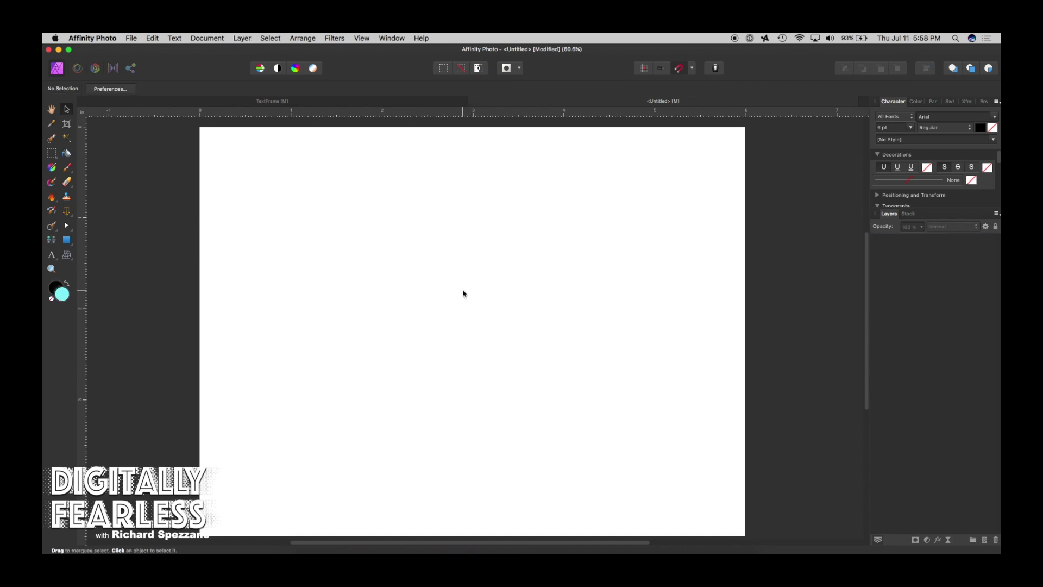
click(67, 240)
drag(297, 175, 538, 418)
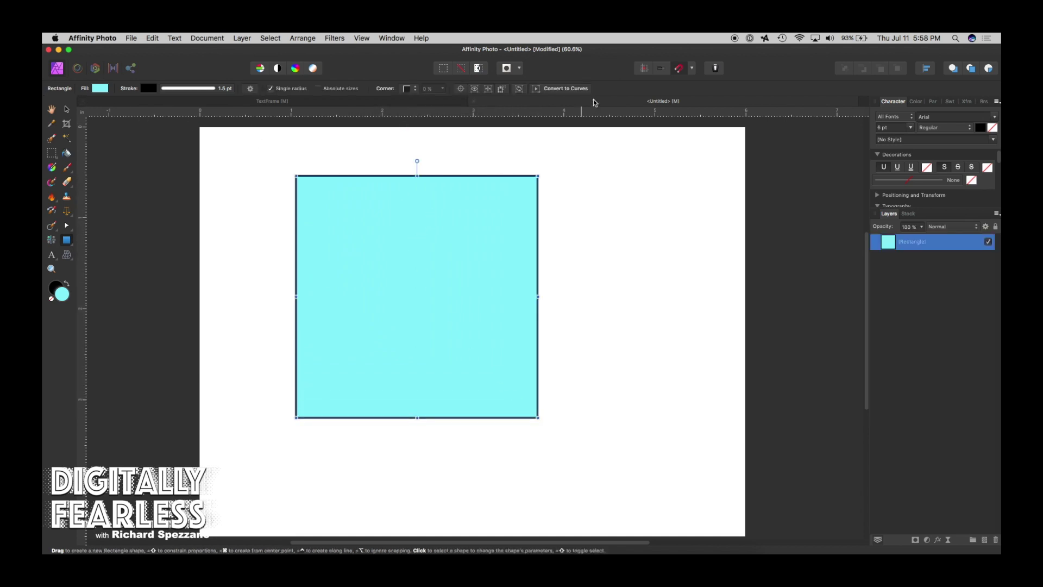
click(577, 89)
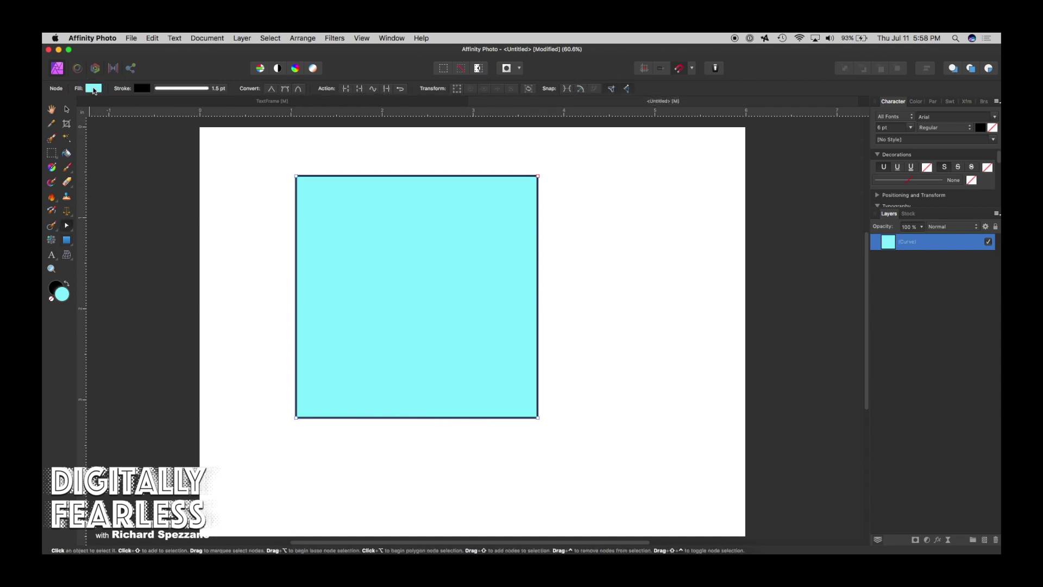
click(94, 89)
click(66, 109)
Step: Convert the square into a text frame filled with placeholder filler text
right_click(381, 223)
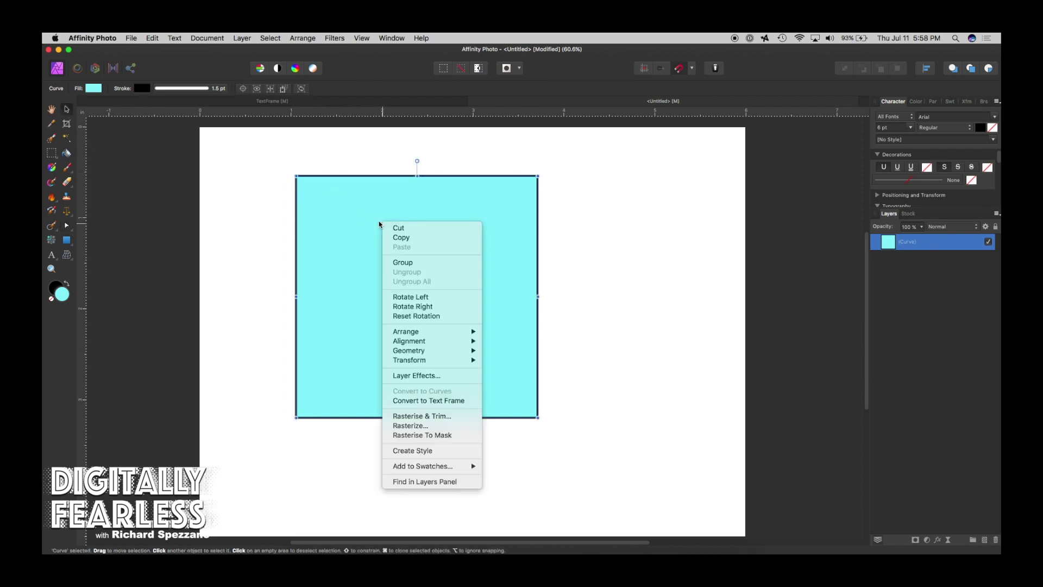
click(422, 401)
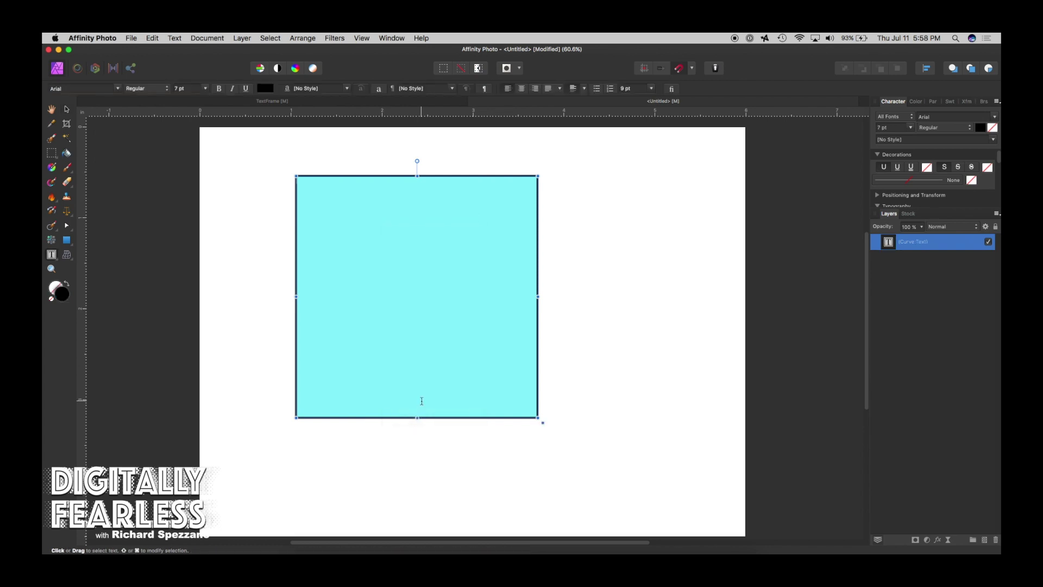
click(154, 38)
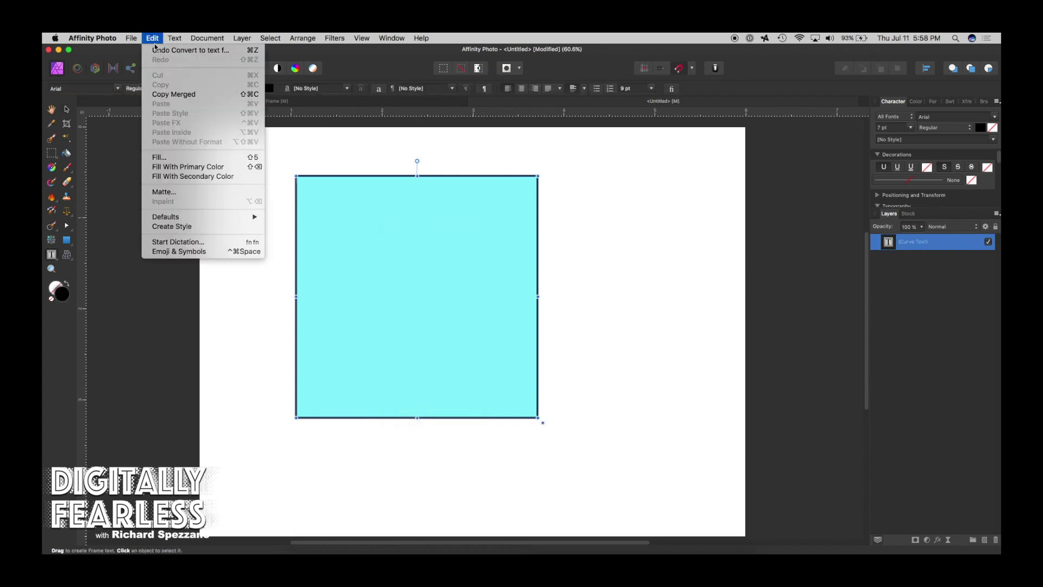
mouse_move(179, 35)
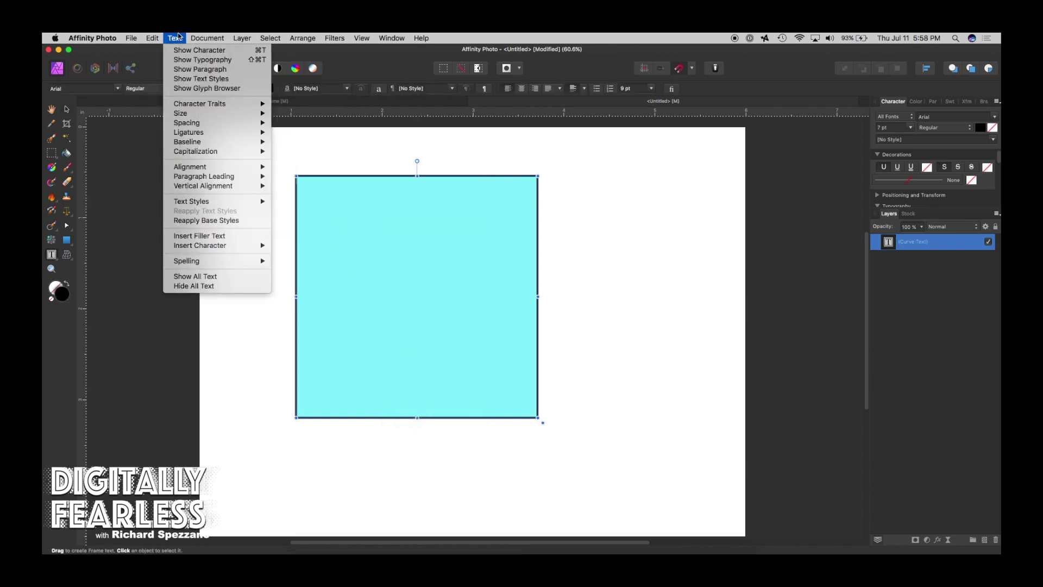
click(227, 239)
click(66, 109)
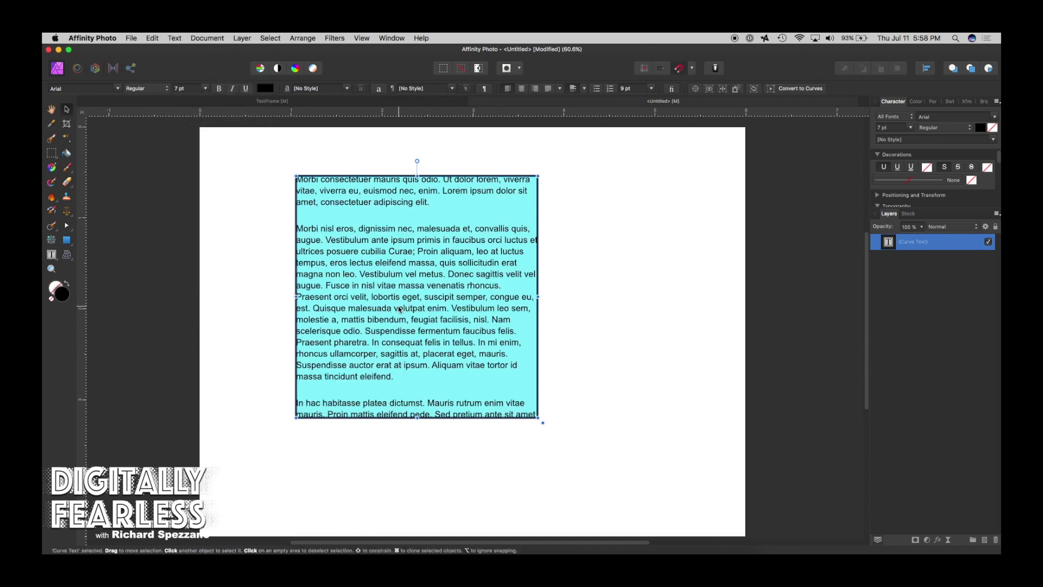
Step: Set the filler text colour to black
click(265, 88)
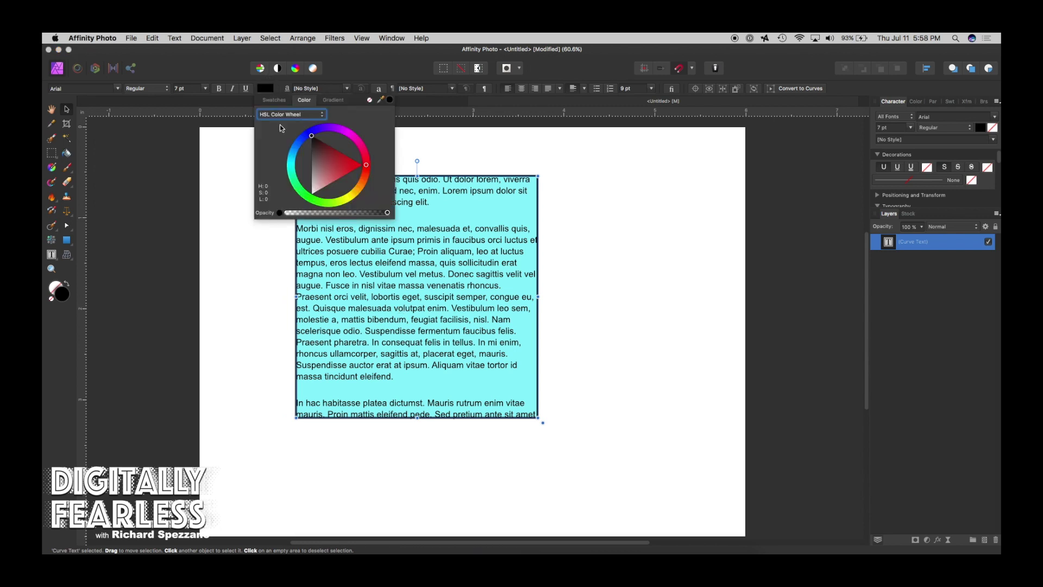
drag(352, 203, 345, 202)
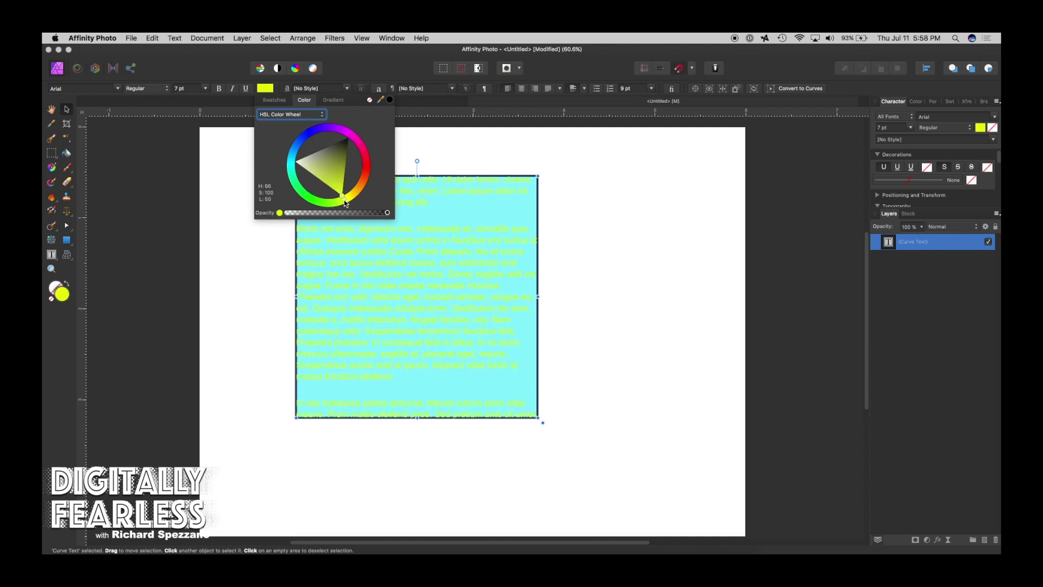
drag(298, 153, 349, 137)
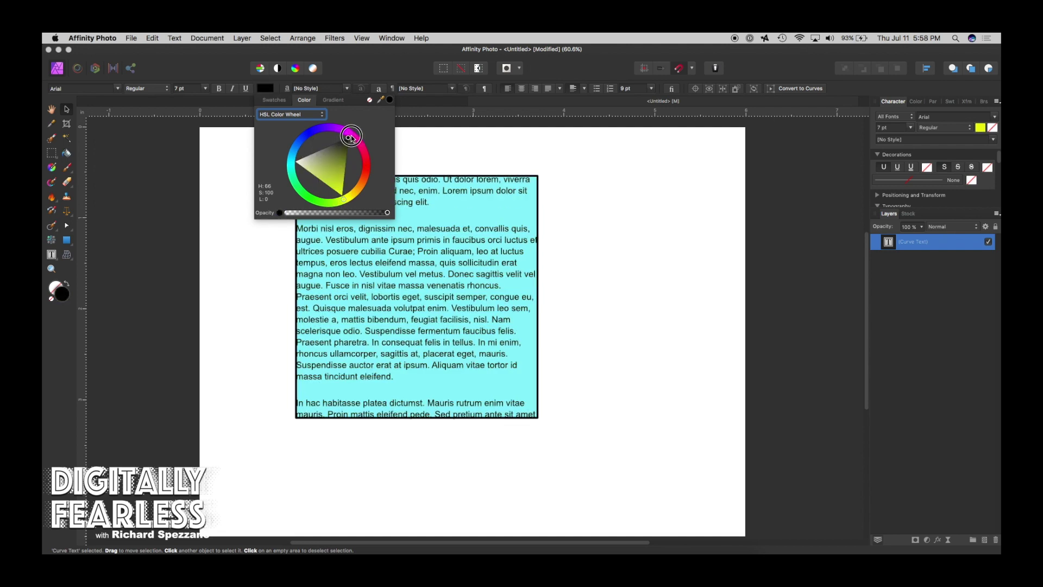
click(484, 214)
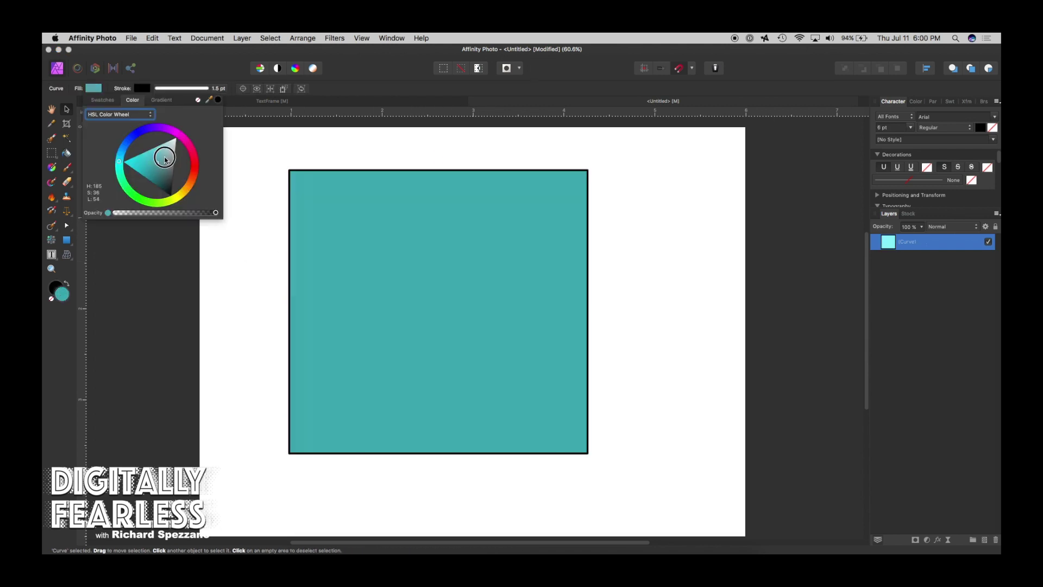
Step: Fill the square white, convert it to a text frame, and insert Lorem ipsum filler text
drag(160, 159, 182, 138)
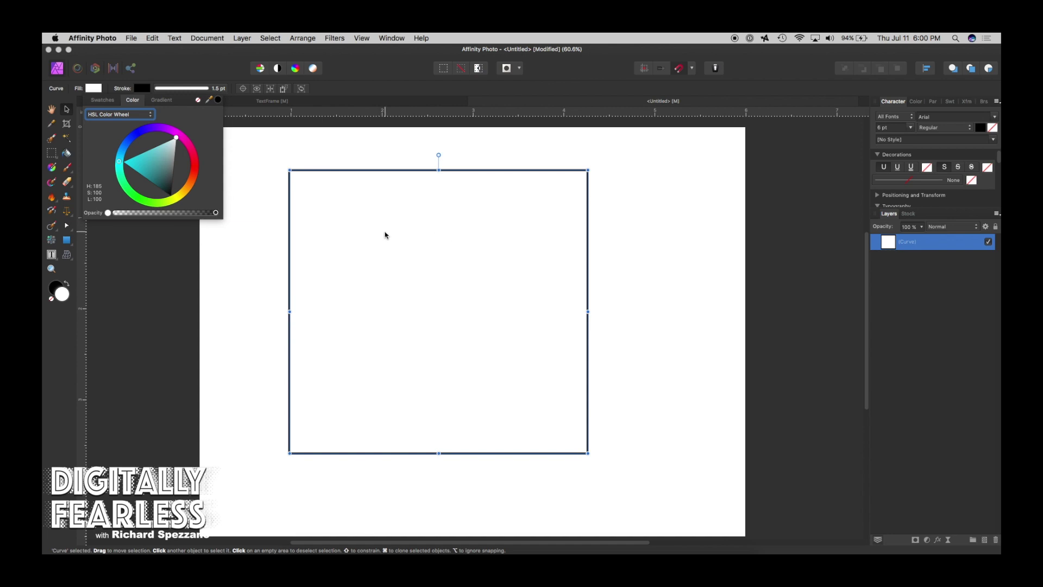
right_click(386, 236)
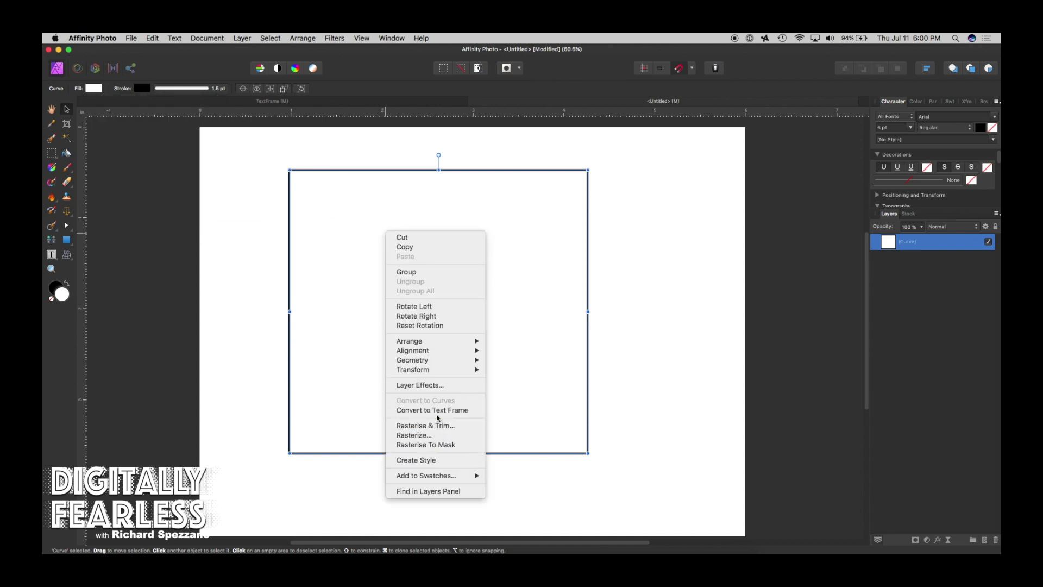
click(438, 411)
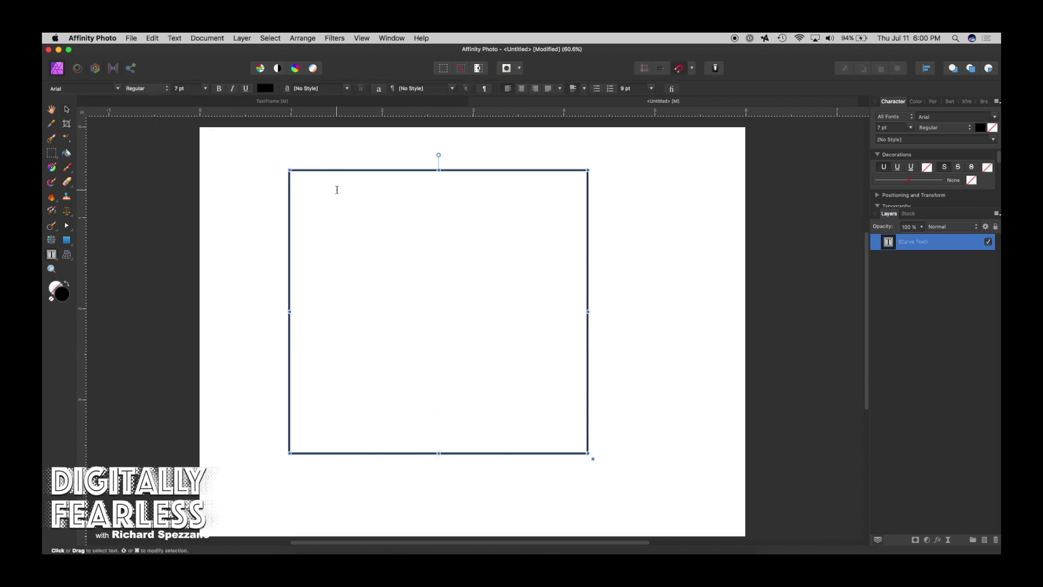
click(181, 38)
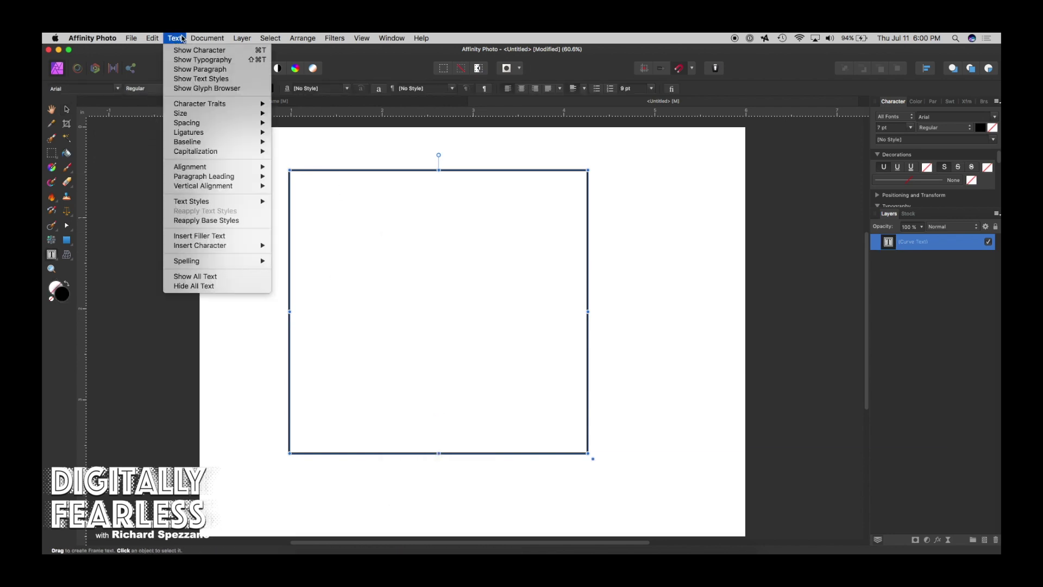
click(191, 238)
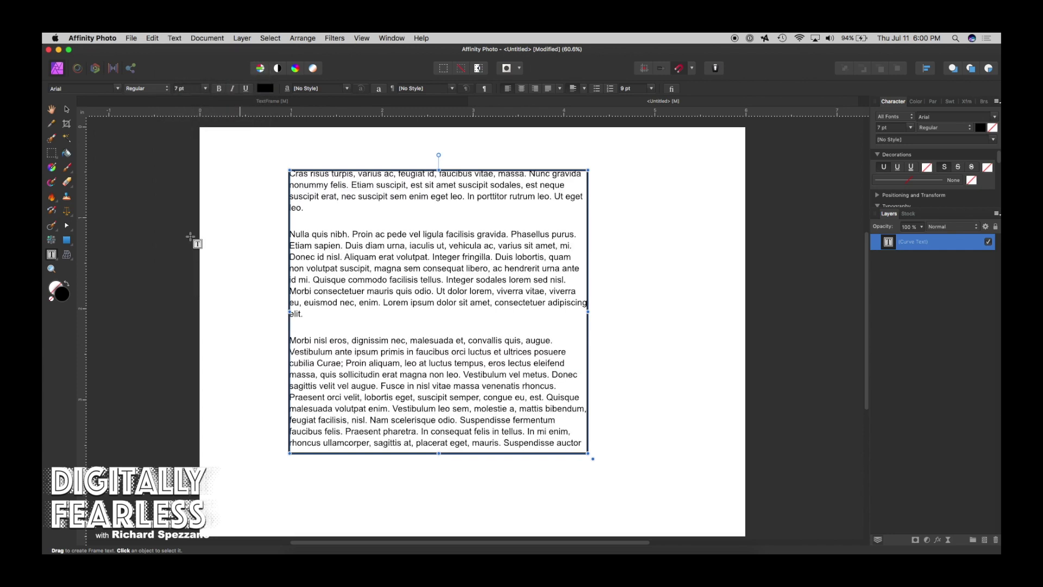
click(67, 109)
mouse_move(429, 197)
mouse_down()
mouse_move(477, 196)
mouse_move(433, 209)
mouse_move(431, 194)
mouse_up()
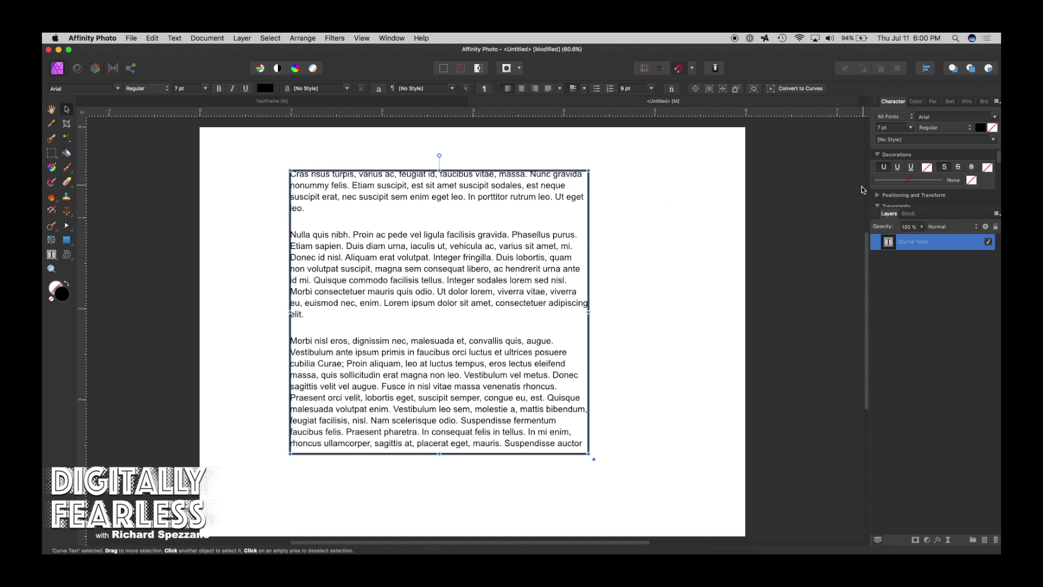
Step: Adjust left/right indents and paragraph spacing, with space before applied Only At Column Top
click(934, 102)
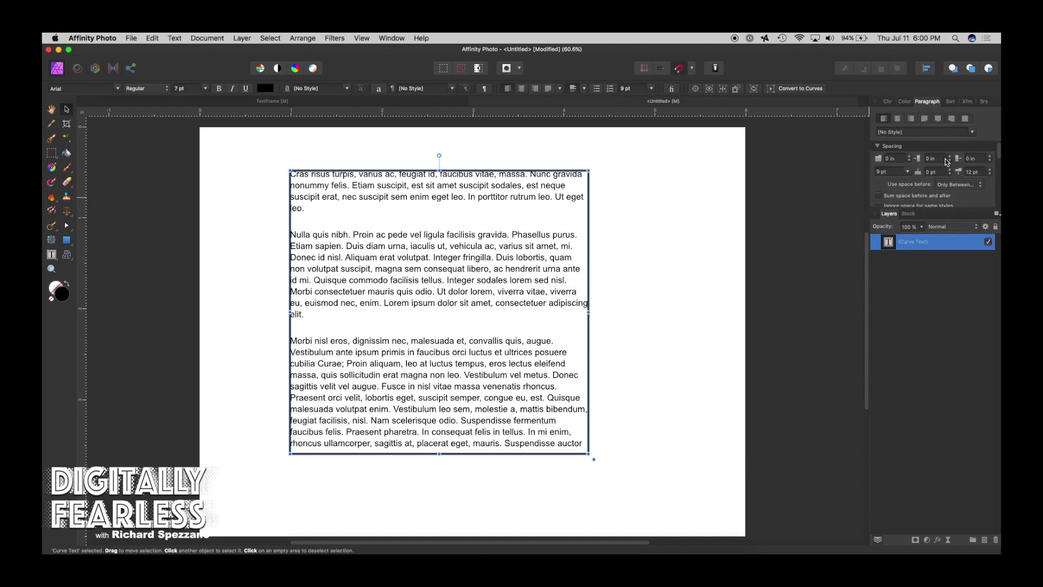
drag(954, 158, 992, 170)
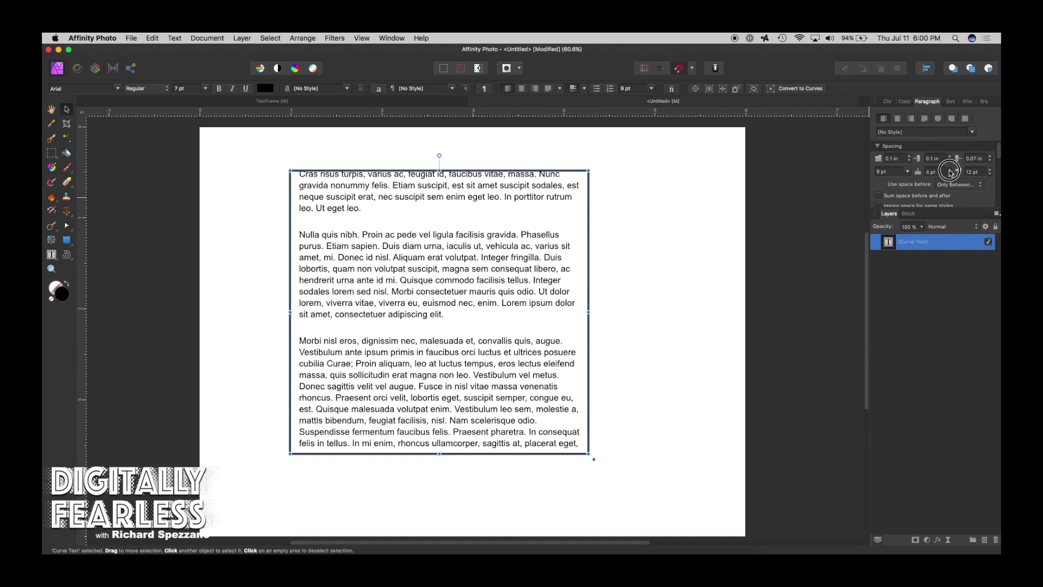
drag(951, 175, 950, 173)
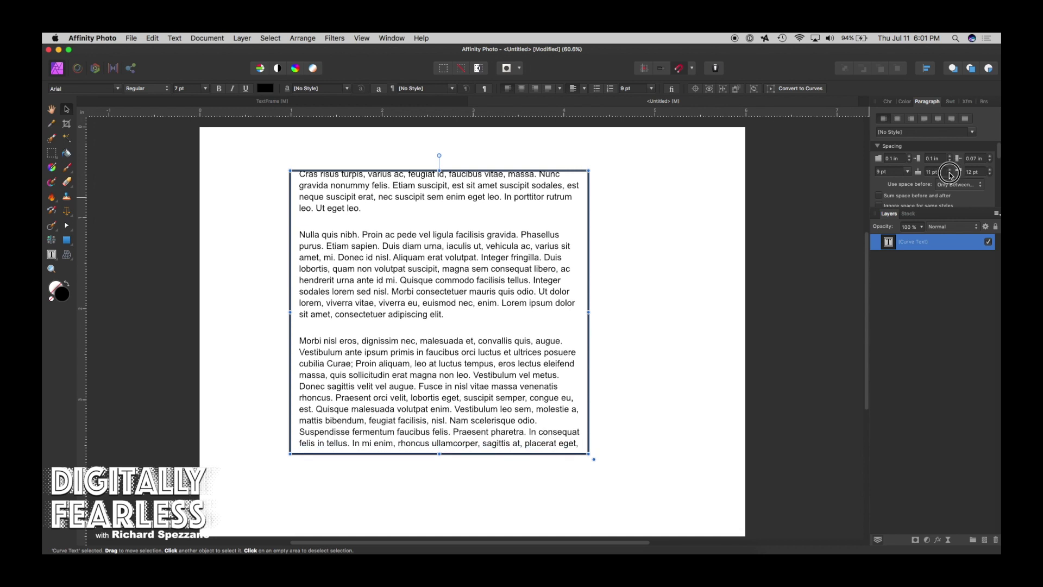
click(990, 170)
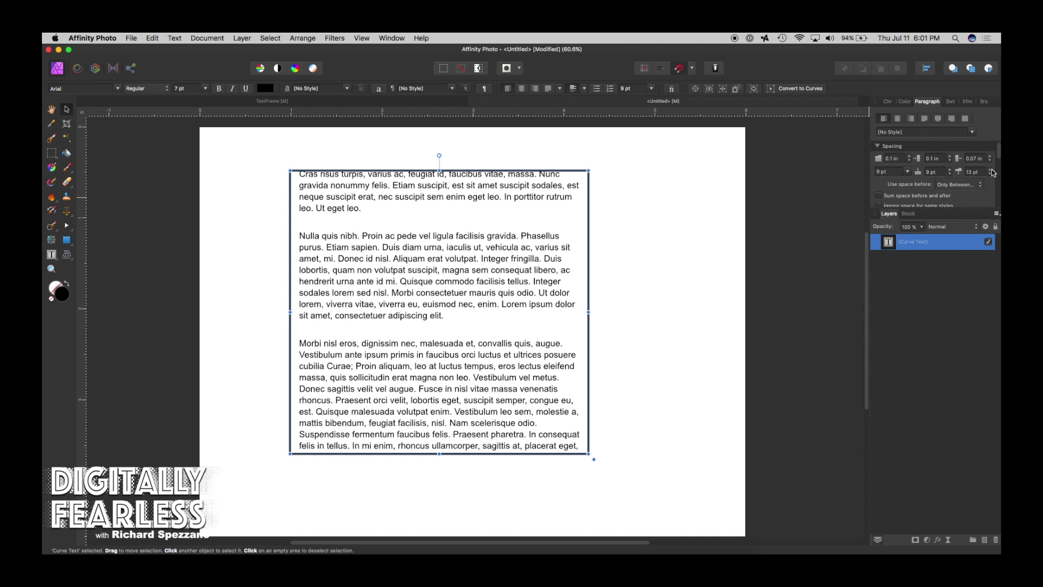
mouse_move(957, 166)
mouse_down()
mouse_move(965, 188)
mouse_move(956, 152)
mouse_up()
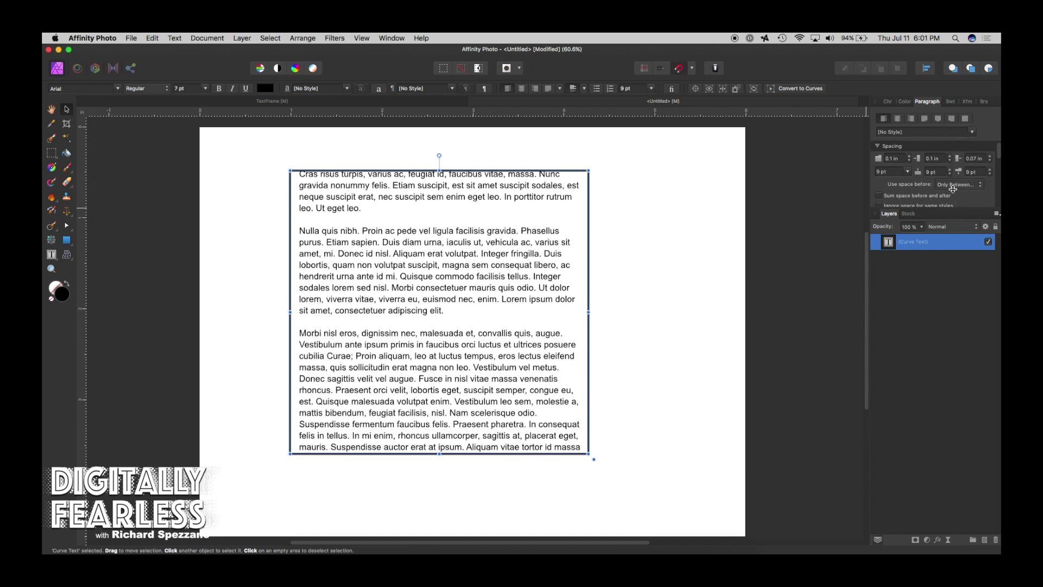
click(982, 185)
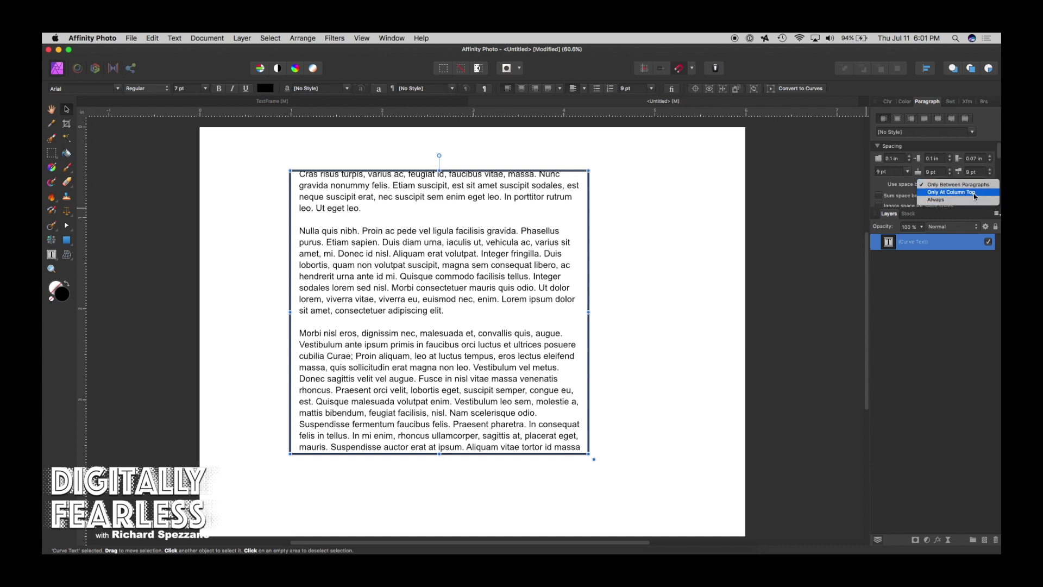
click(973, 192)
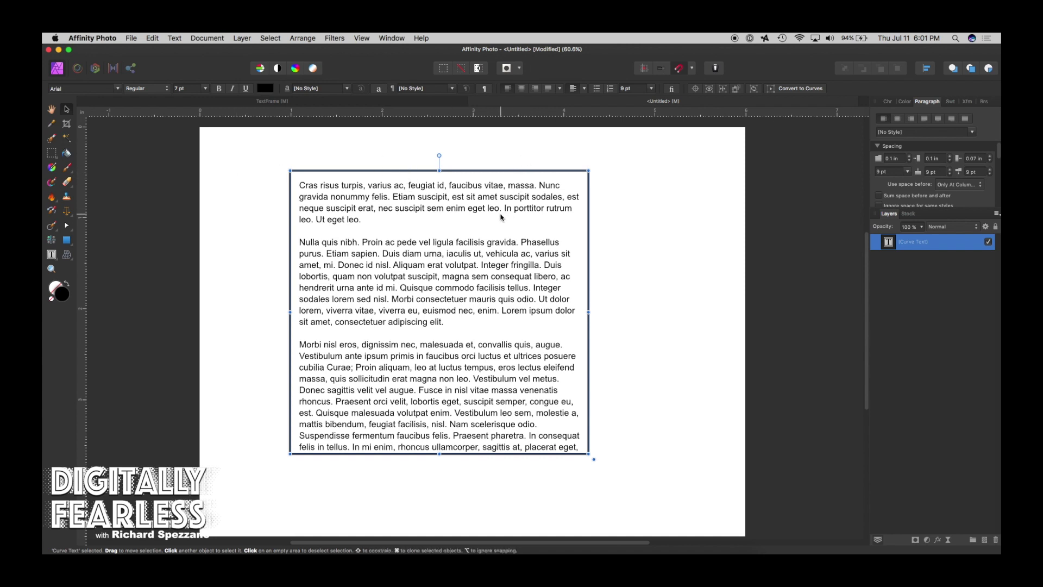
Step: Delete the old frame, then draw a large stroke-less rectangle and convert it to curves
key(Delete)
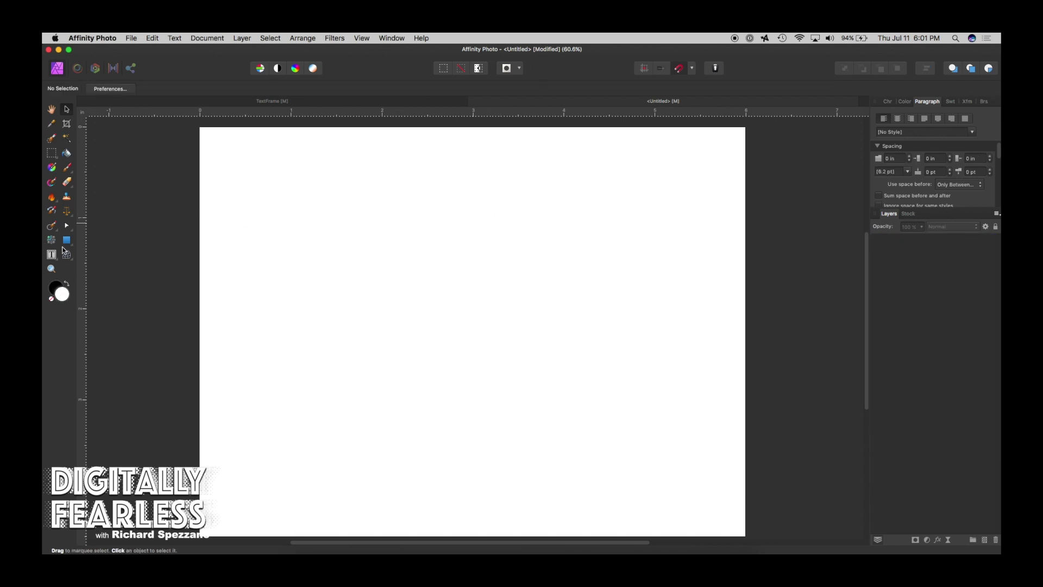
click(66, 240)
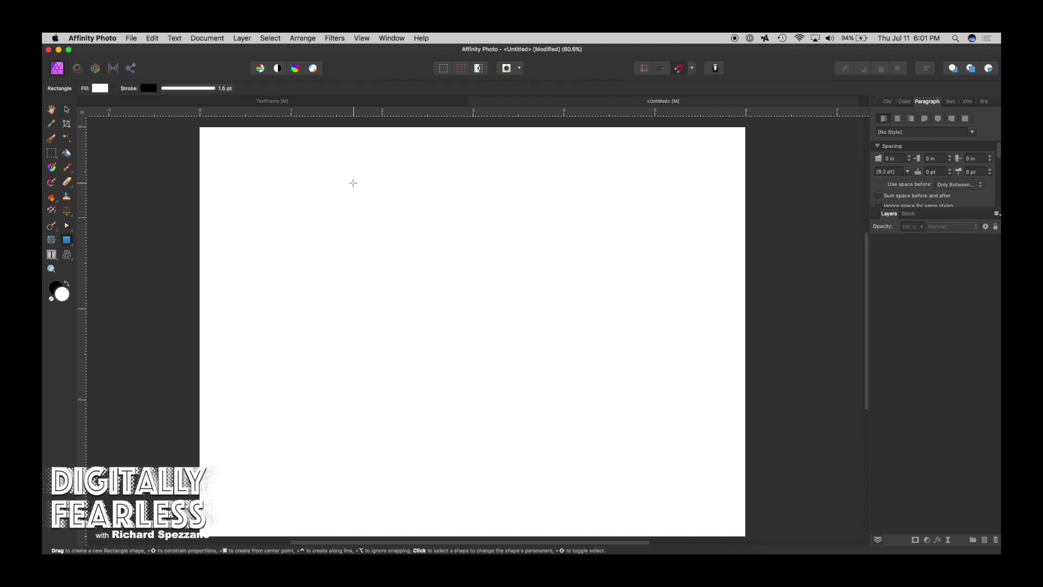
drag(353, 183, 619, 436)
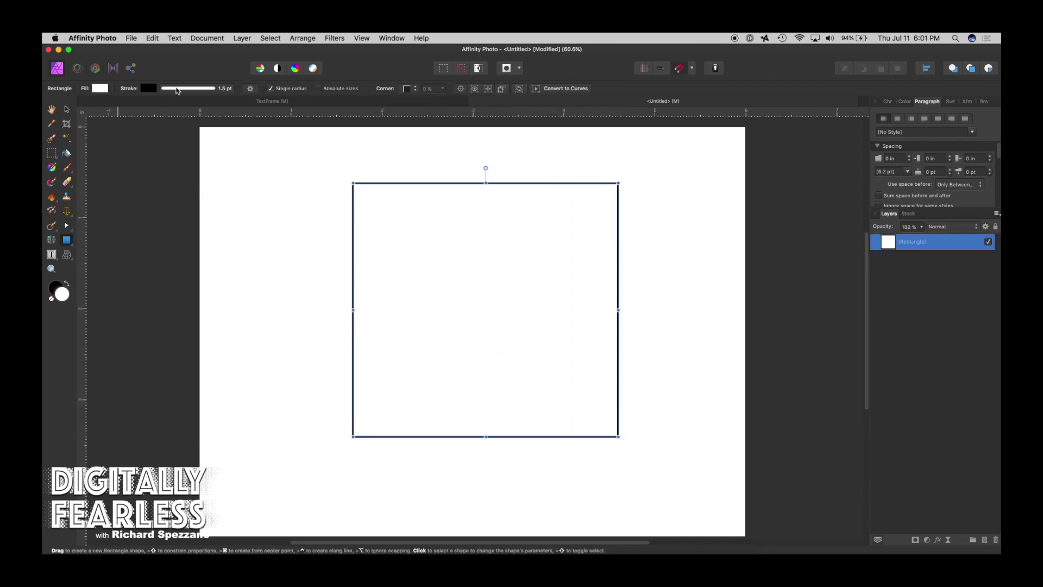
click(178, 90)
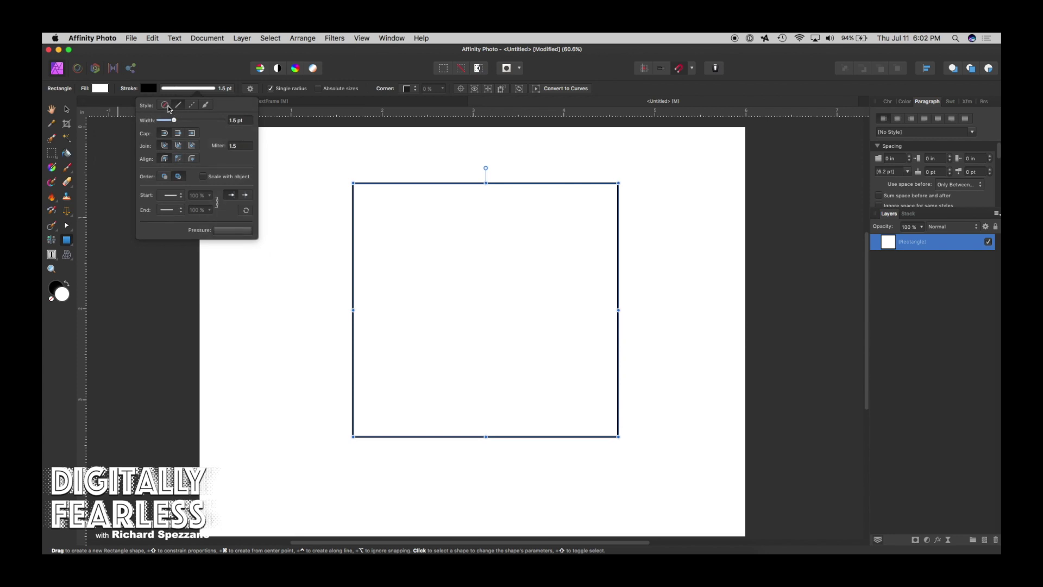
click(166, 106)
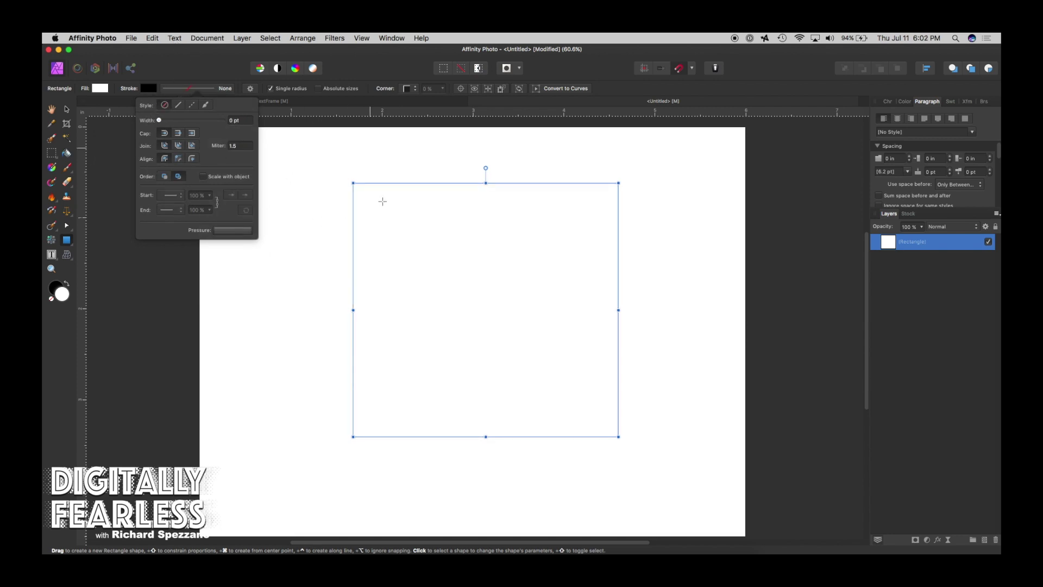
right_click(410, 239)
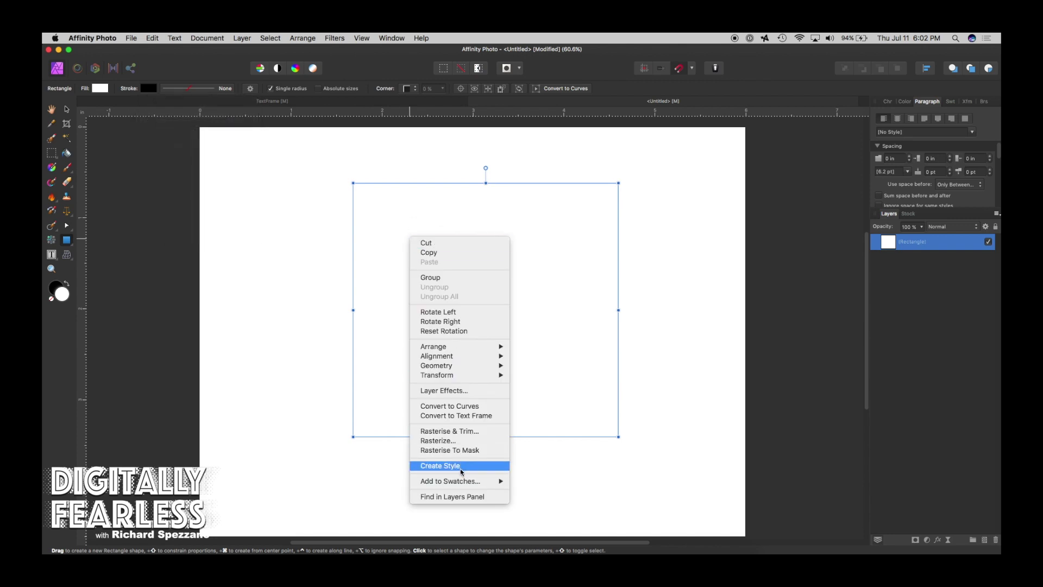
click(456, 406)
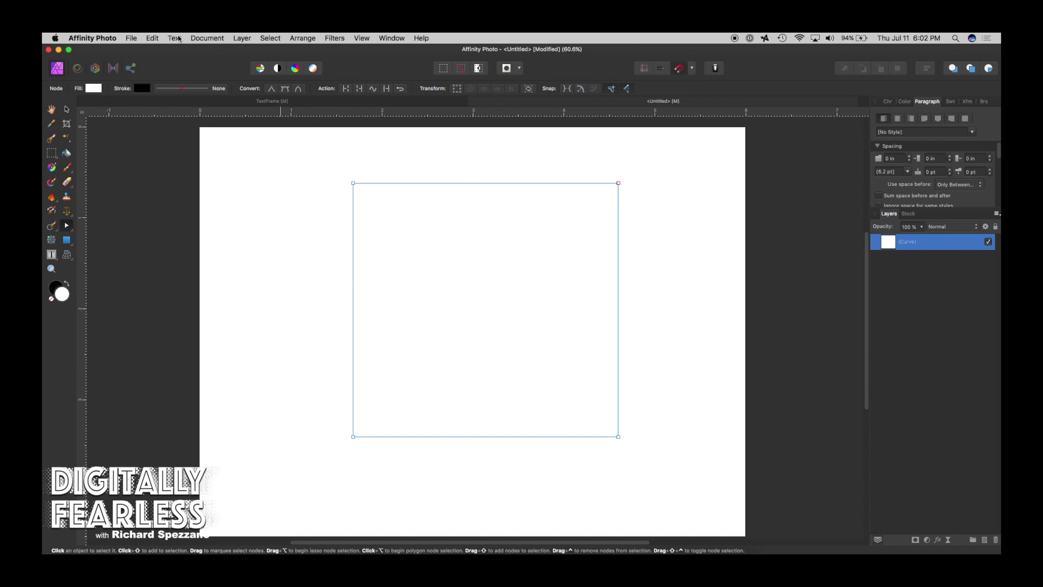
Step: Make the curve a text frame, type 'ggggggg', and add Lorem ipsum filler text
right_click(459, 285)
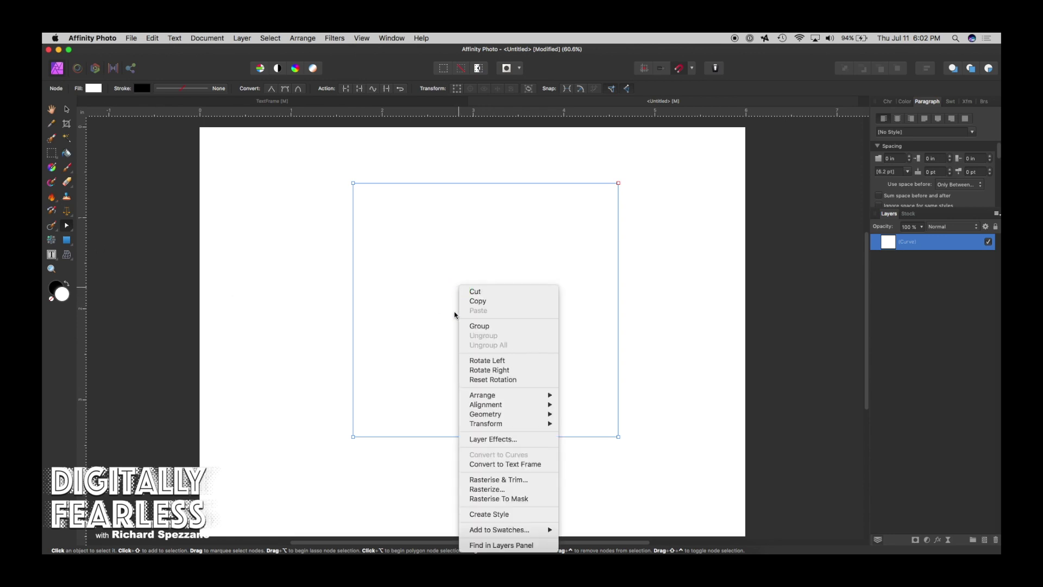
click(493, 465)
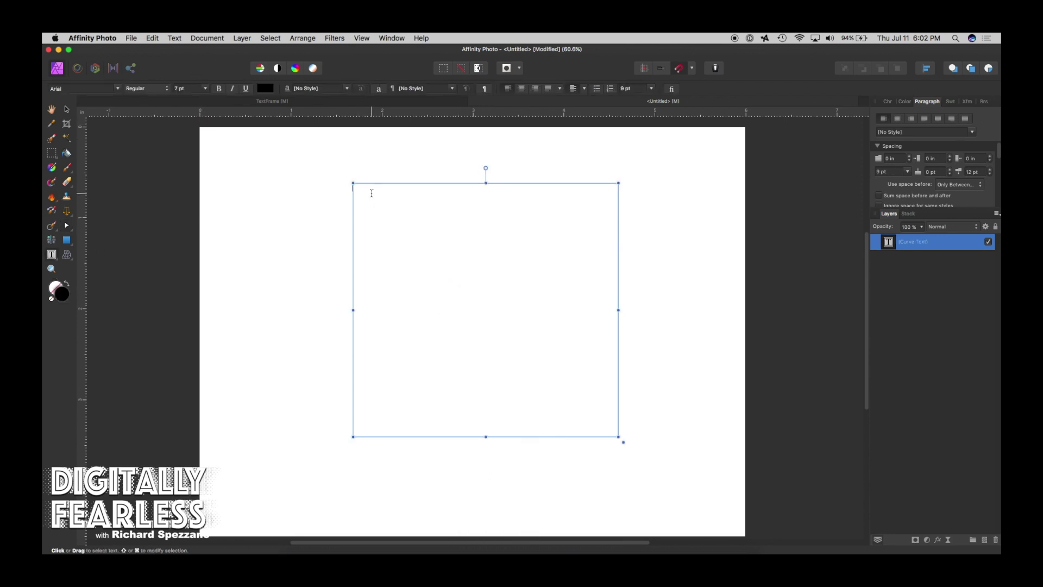
text(ggggggg)
click(174, 38)
click(200, 236)
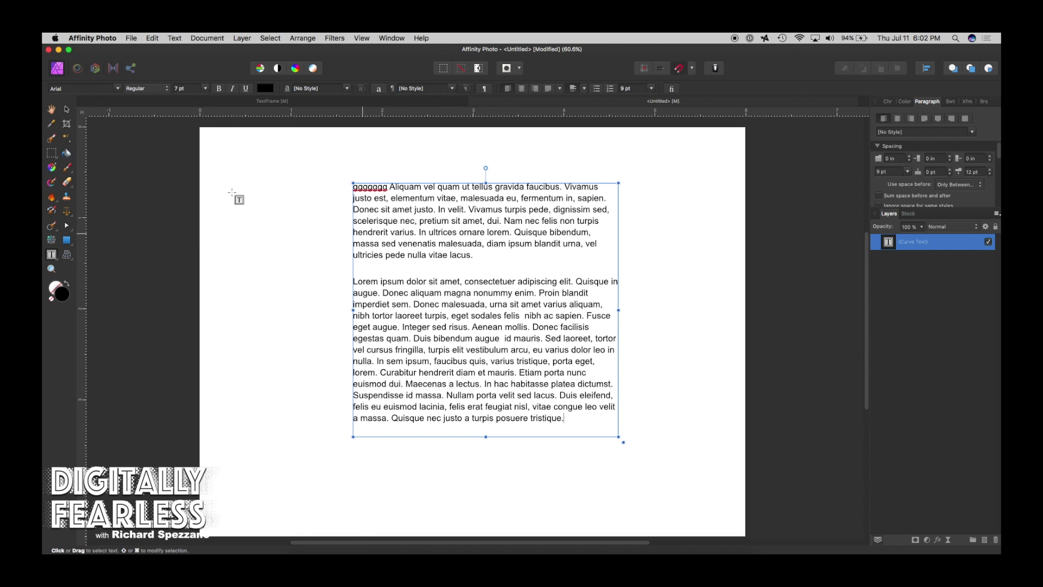
click(67, 109)
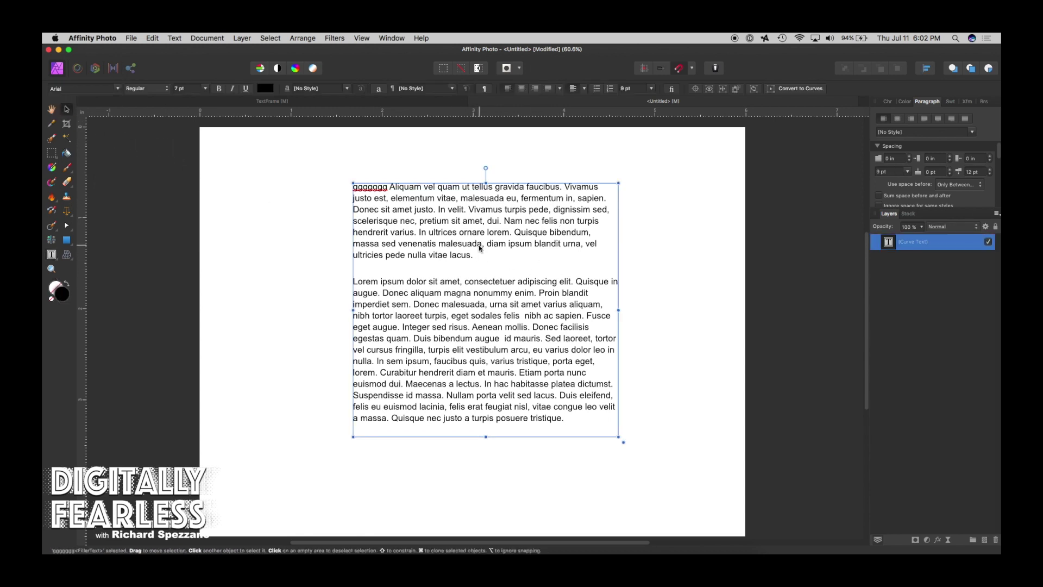
Step: Pull the frame's bottom-right corner out and bend its right edge into a smooth inward curve
drag(481, 244, 458, 236)
click(67, 226)
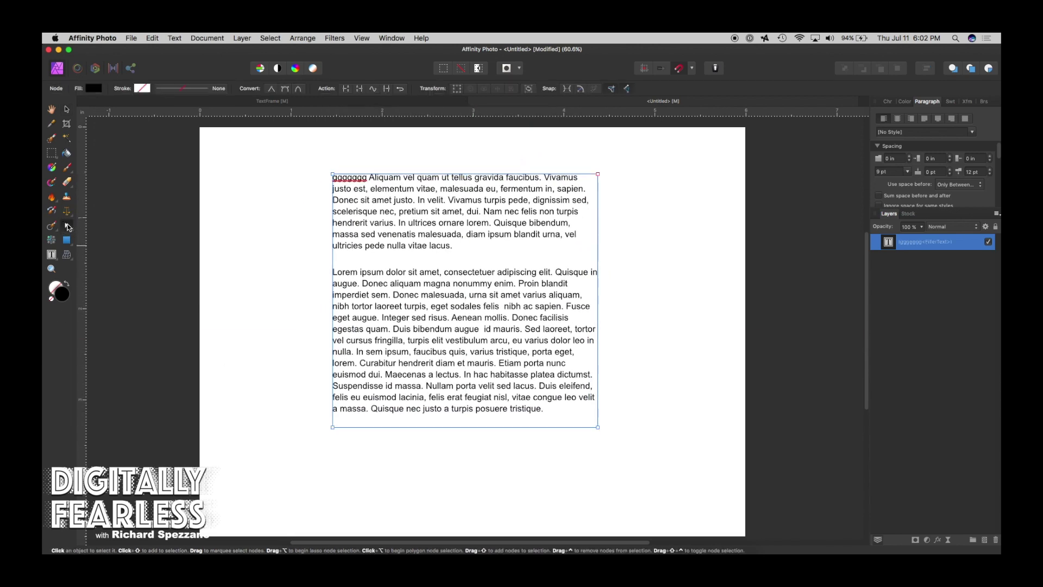
drag(599, 428, 701, 430)
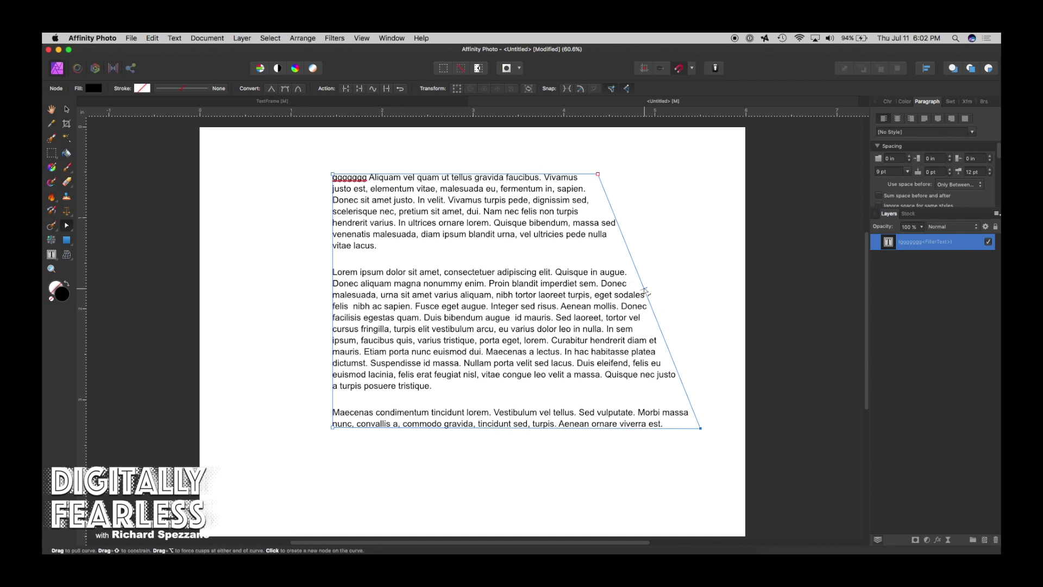
click(646, 292)
drag(646, 292, 570, 285)
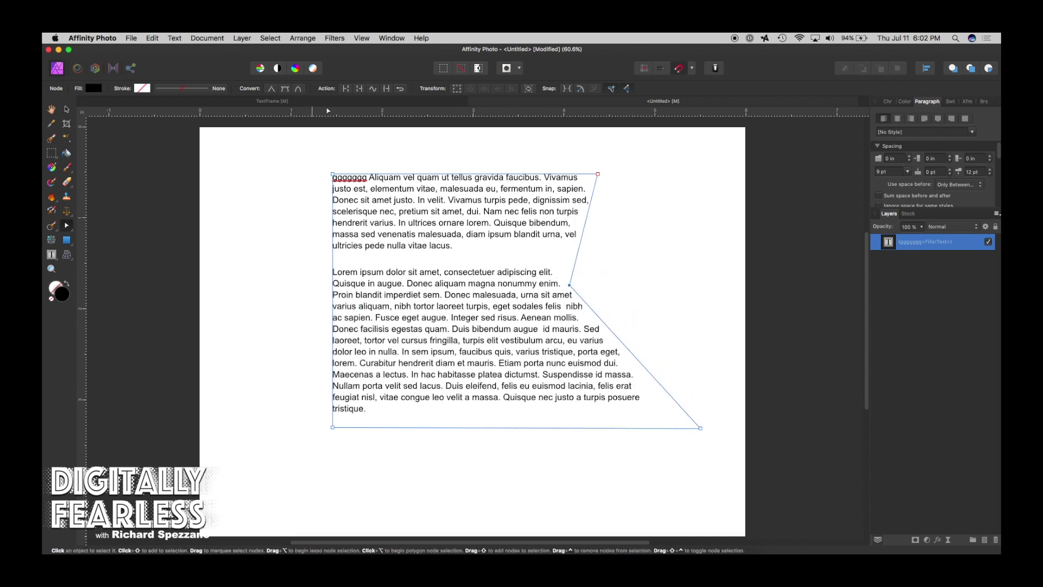
click(287, 89)
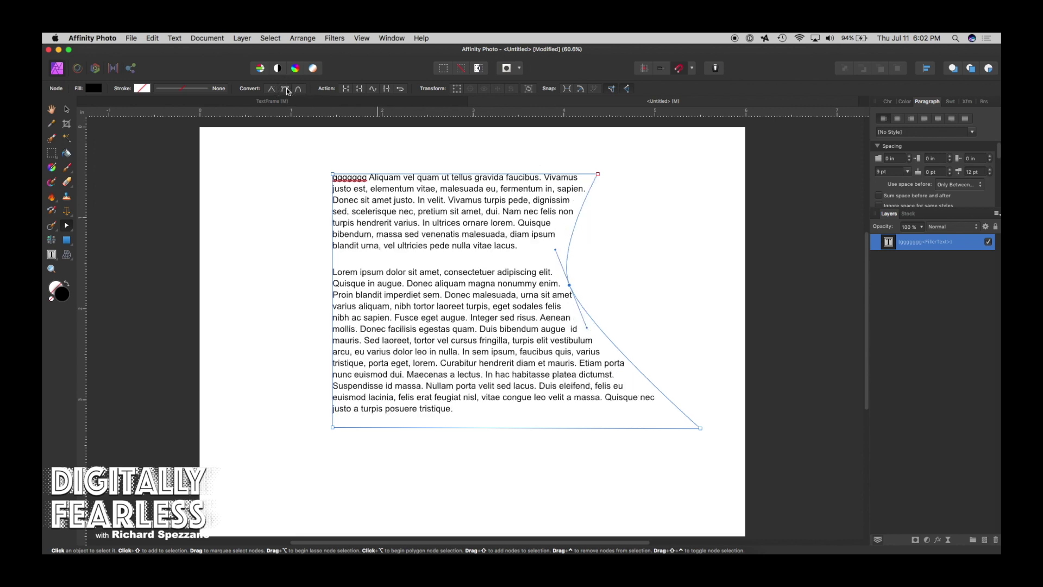
drag(556, 252, 540, 223)
mouse_move(590, 327)
mouse_down()
mouse_move(584, 342)
mouse_move(436, 375)
mouse_move(451, 383)
mouse_move(478, 303)
mouse_move(601, 354)
mouse_move(593, 346)
mouse_up()
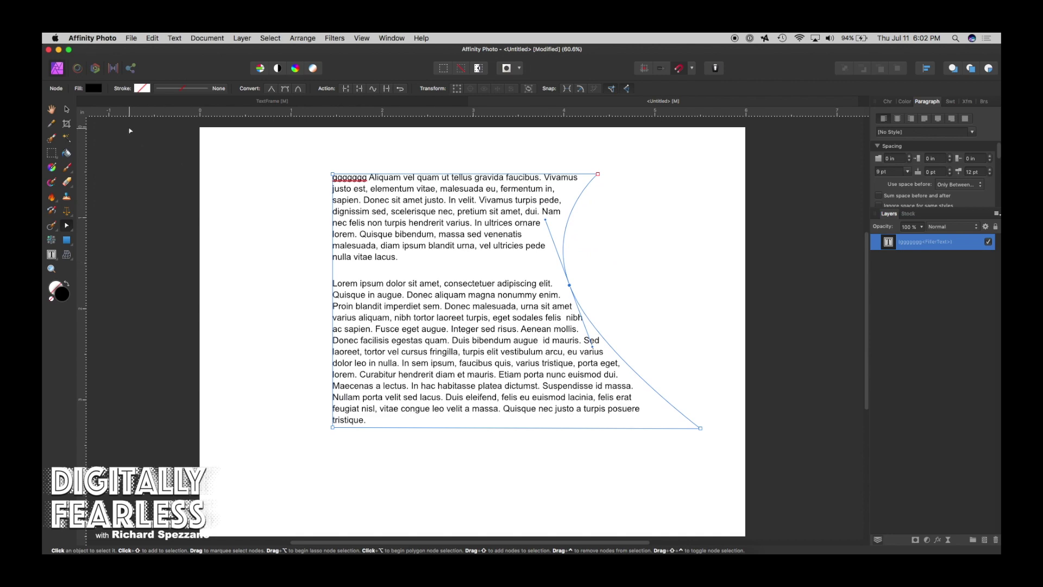
click(67, 109)
drag(441, 224, 399, 221)
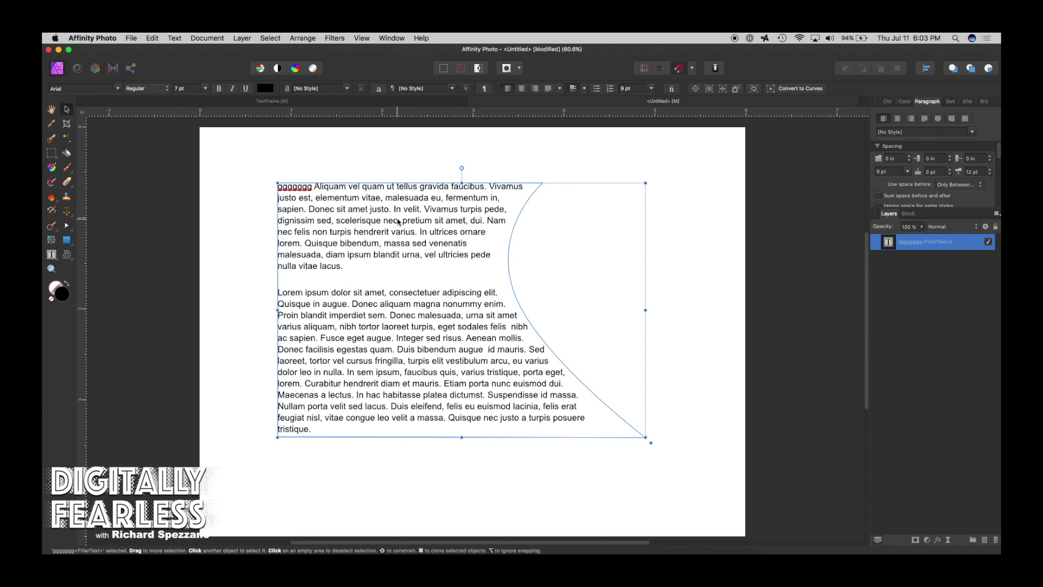
click(268, 89)
click(293, 158)
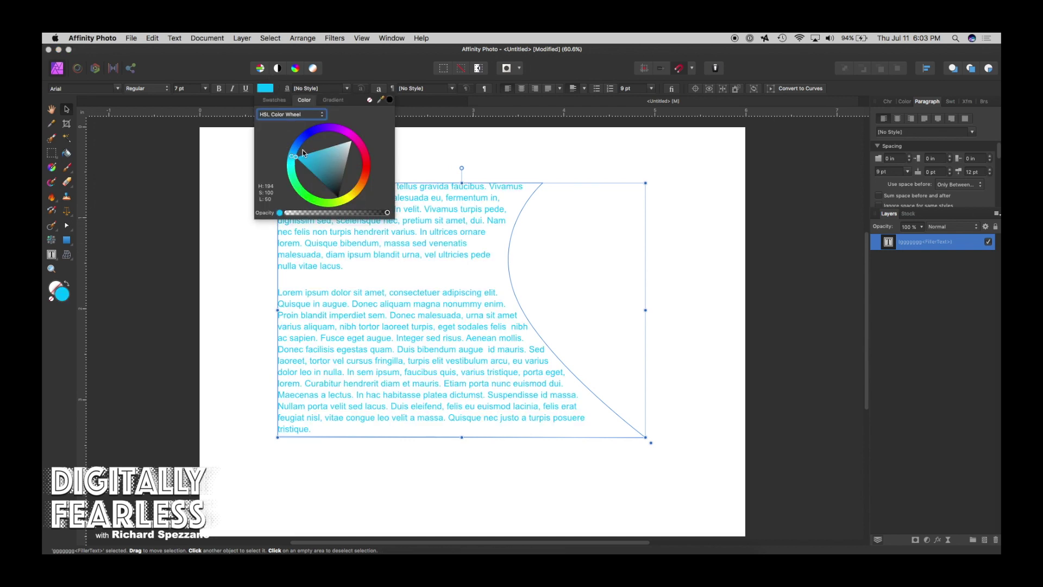
click(266, 90)
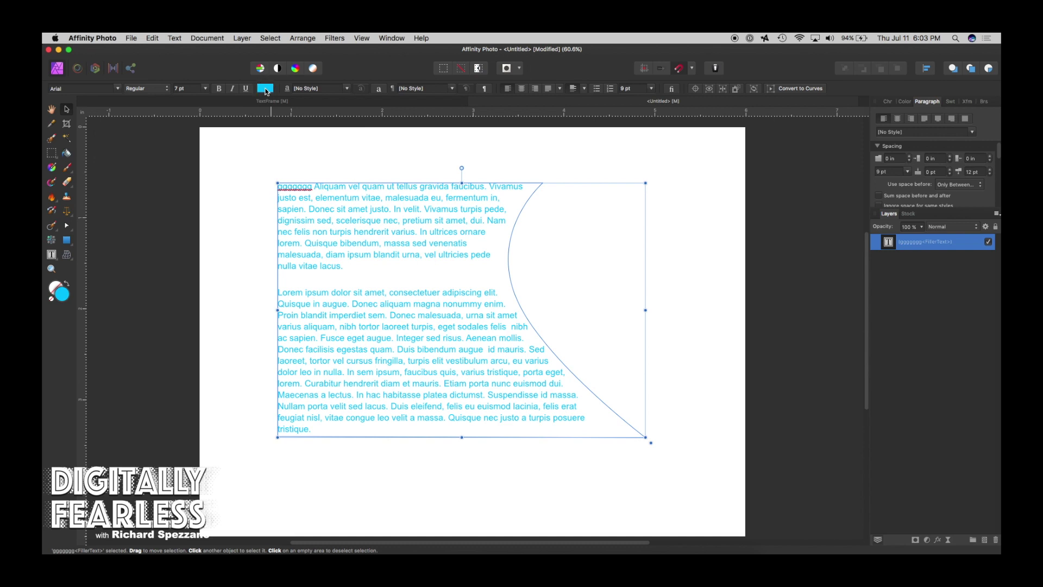
click(265, 90)
click(389, 101)
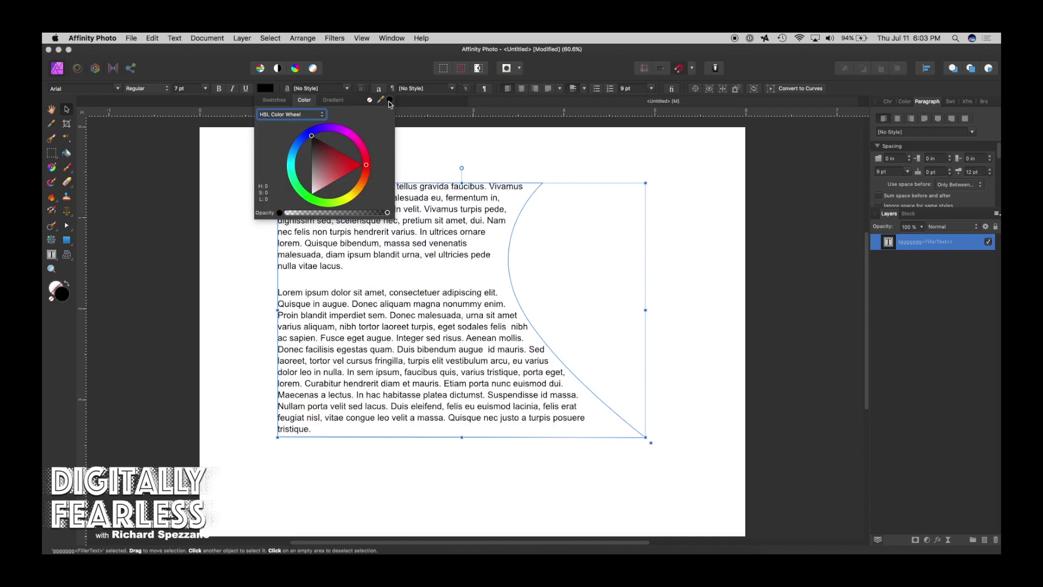
click(500, 209)
click(478, 213)
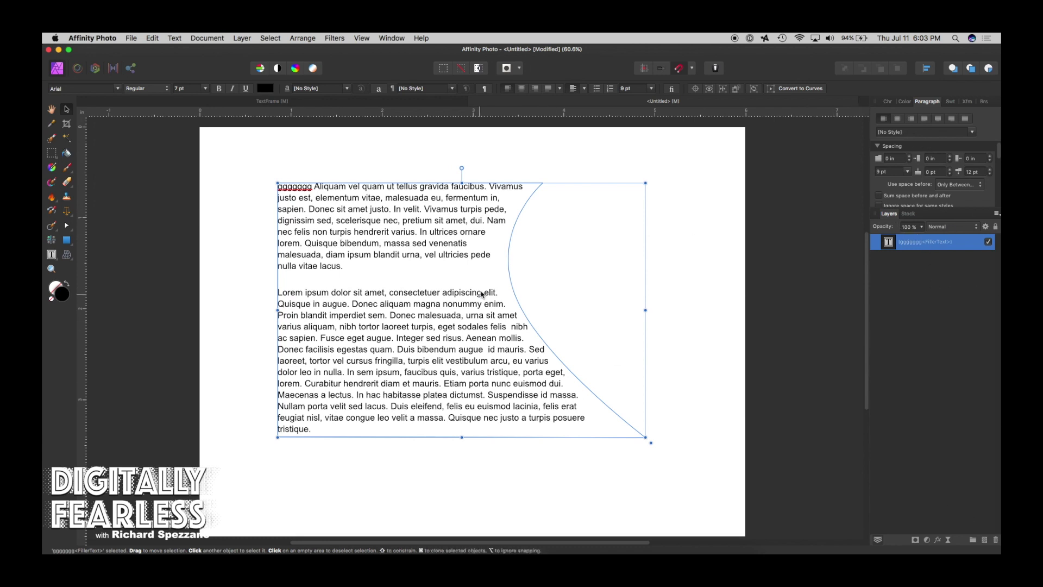
click(461, 231)
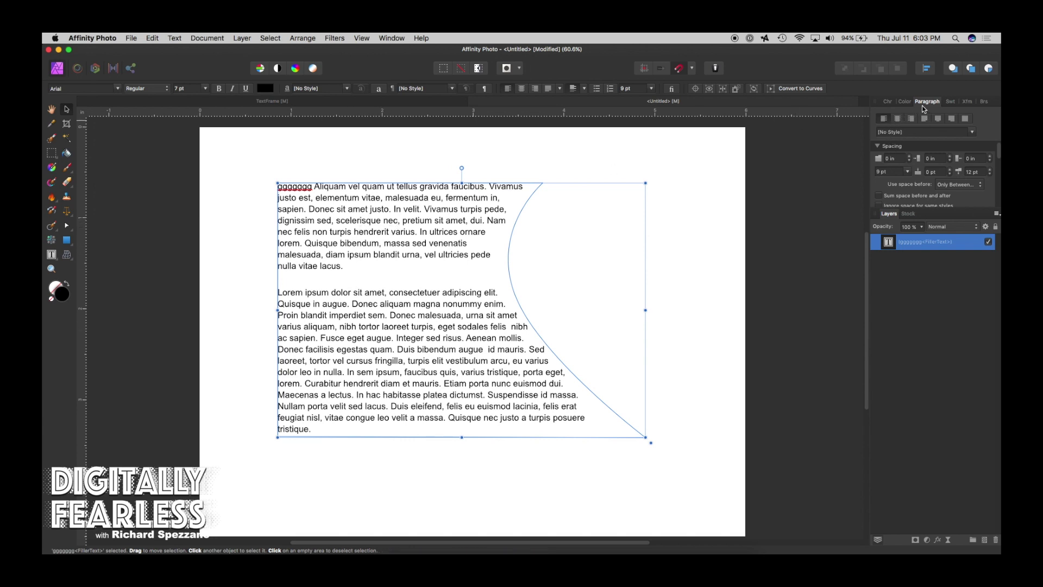
click(890, 101)
click(894, 181)
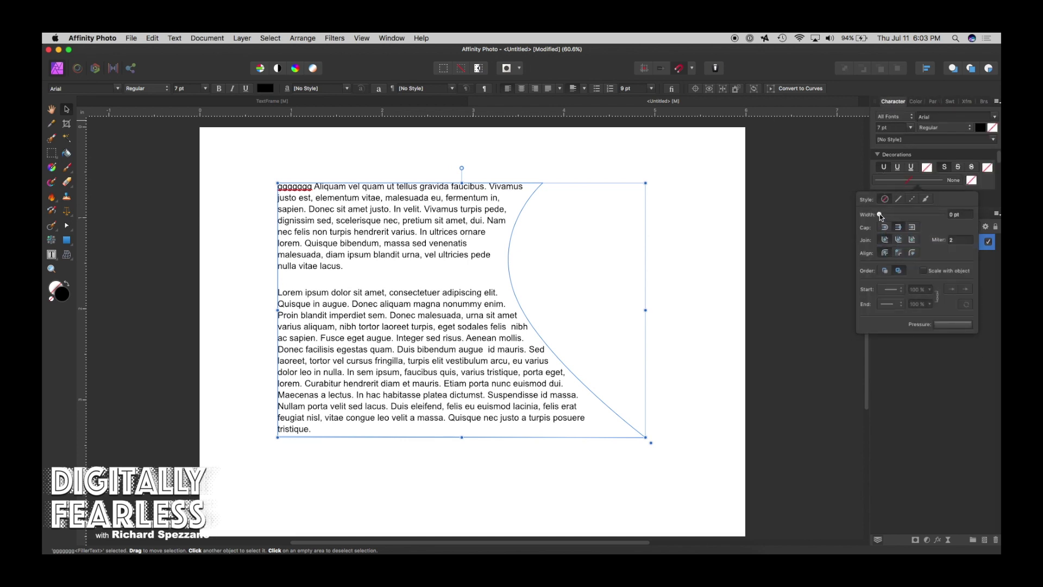
click(973, 181)
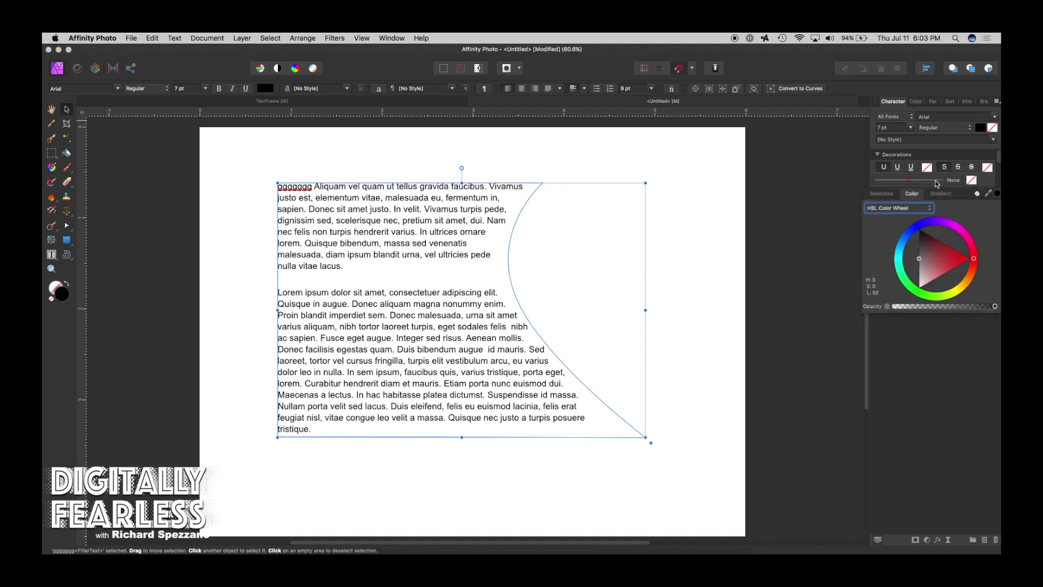
click(937, 181)
click(899, 199)
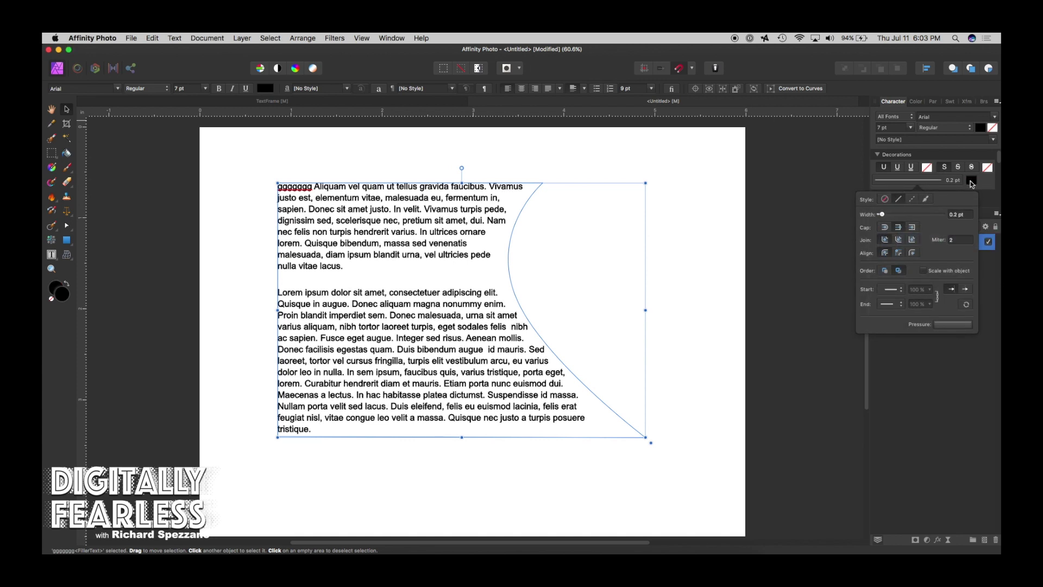
click(973, 181)
click(944, 225)
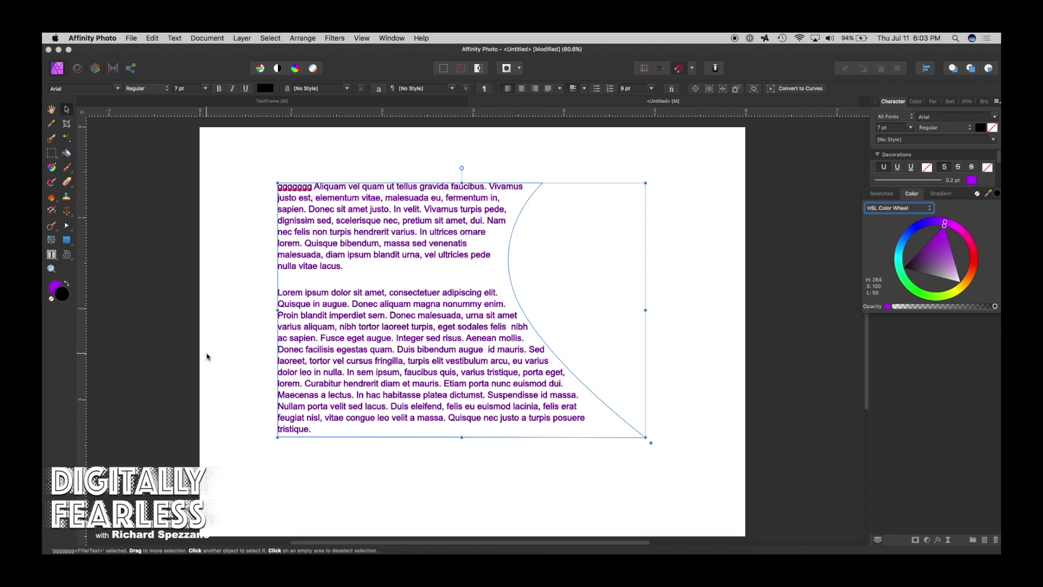
key(super+2)
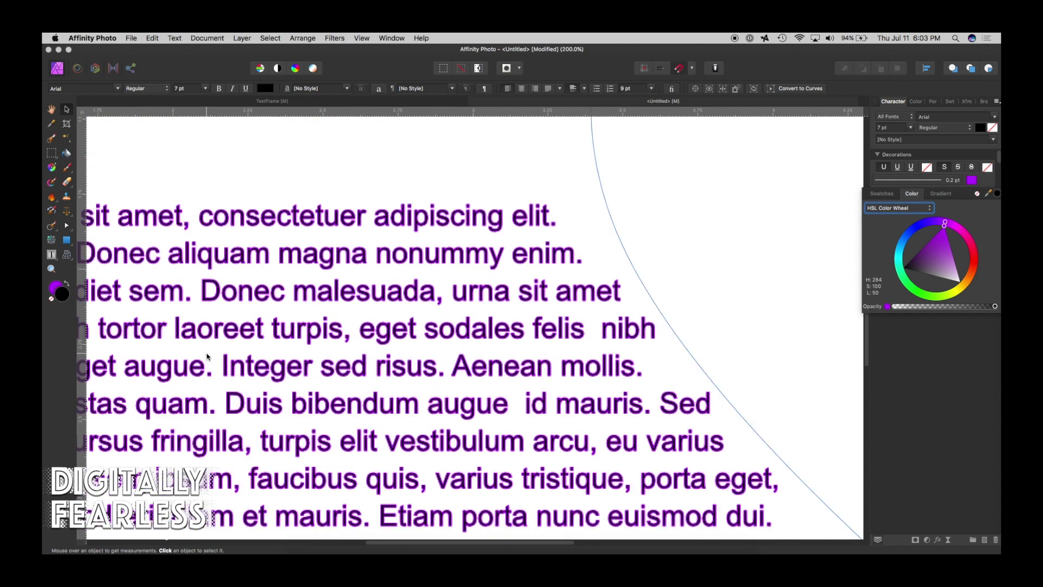
drag(972, 279, 963, 287)
click(972, 180)
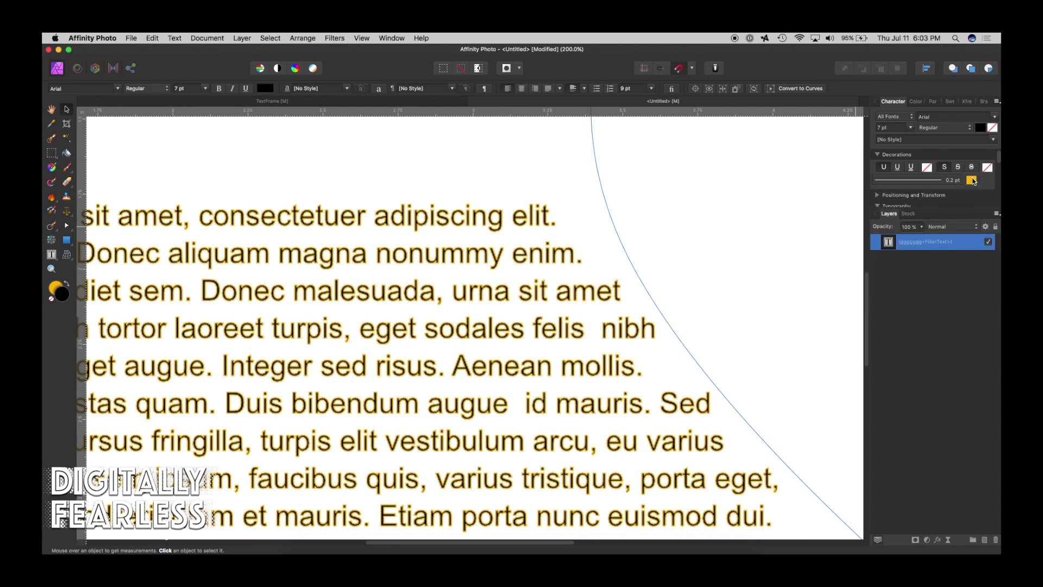
click(973, 179)
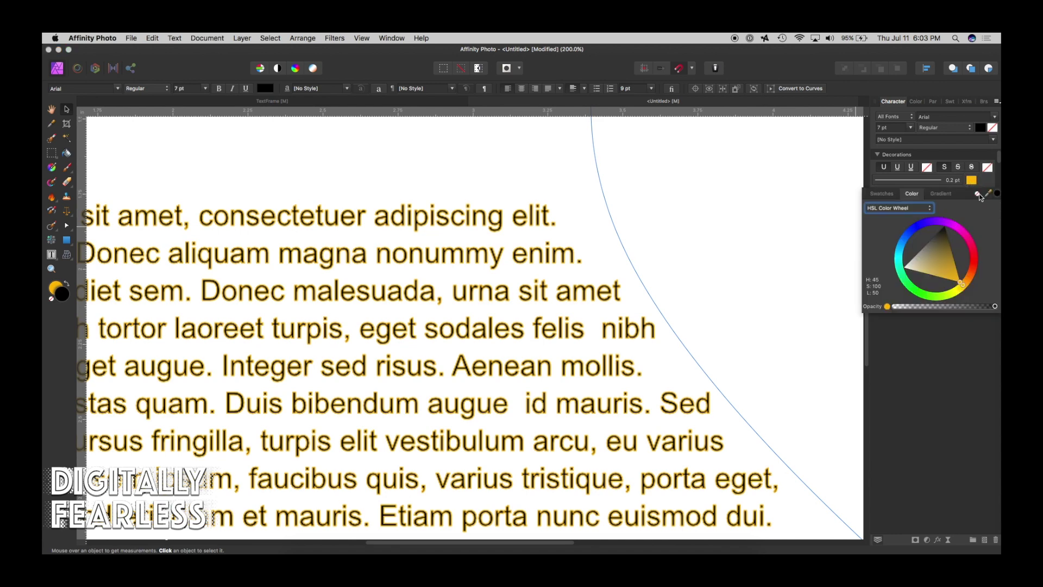
click(978, 194)
click(51, 109)
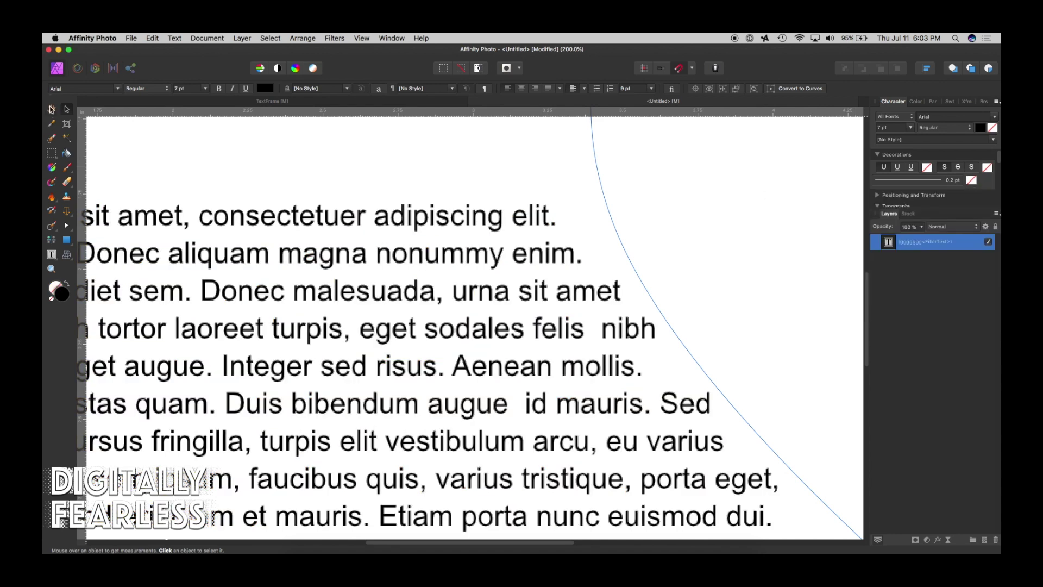
key(super+0)
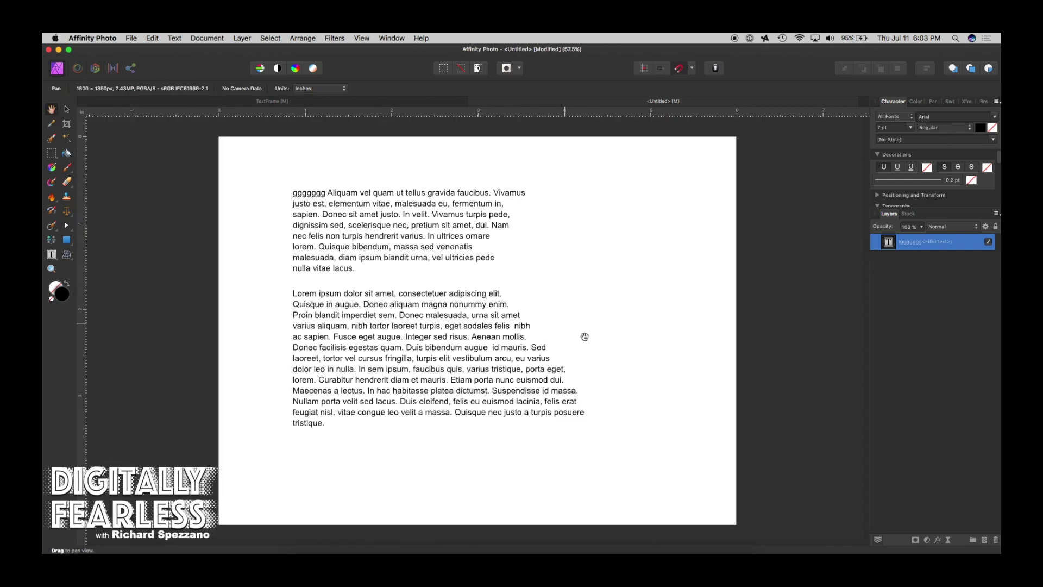
Step: Add a black Outline effect to the curved text frame with radius about 15.9 px
click(67, 110)
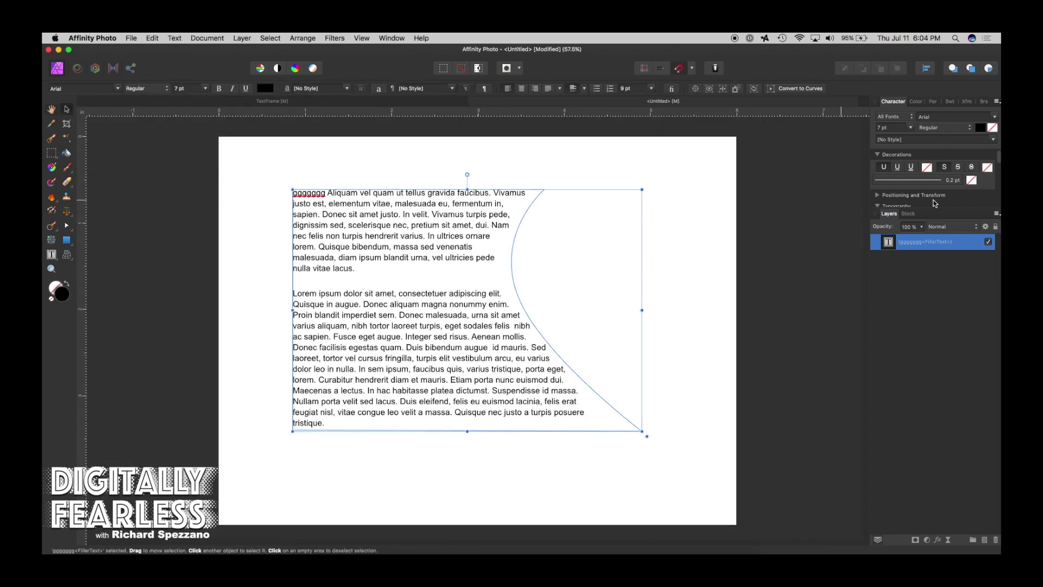
click(939, 539)
drag(443, 269, 748, 246)
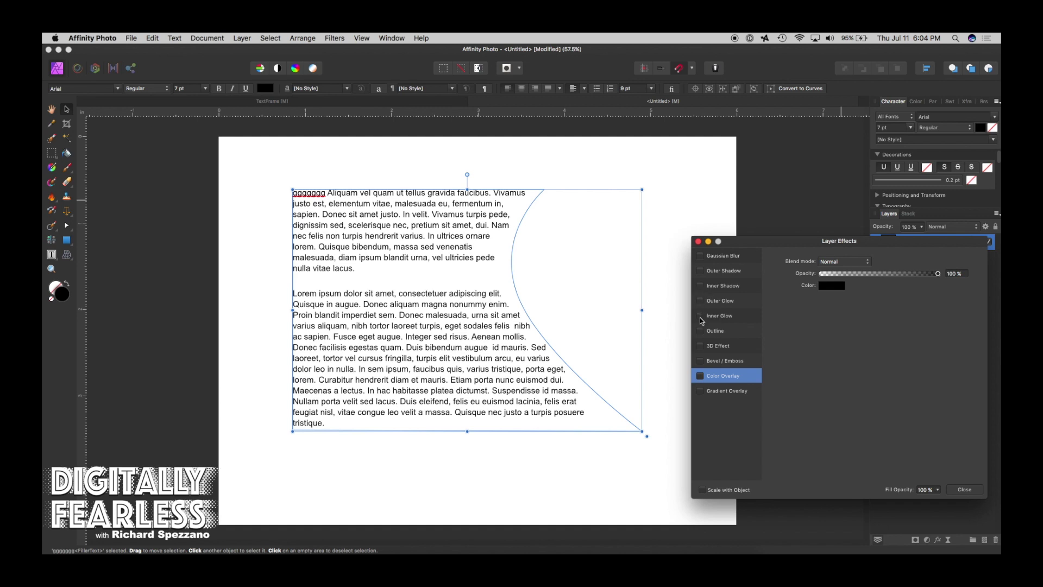
click(700, 332)
click(726, 332)
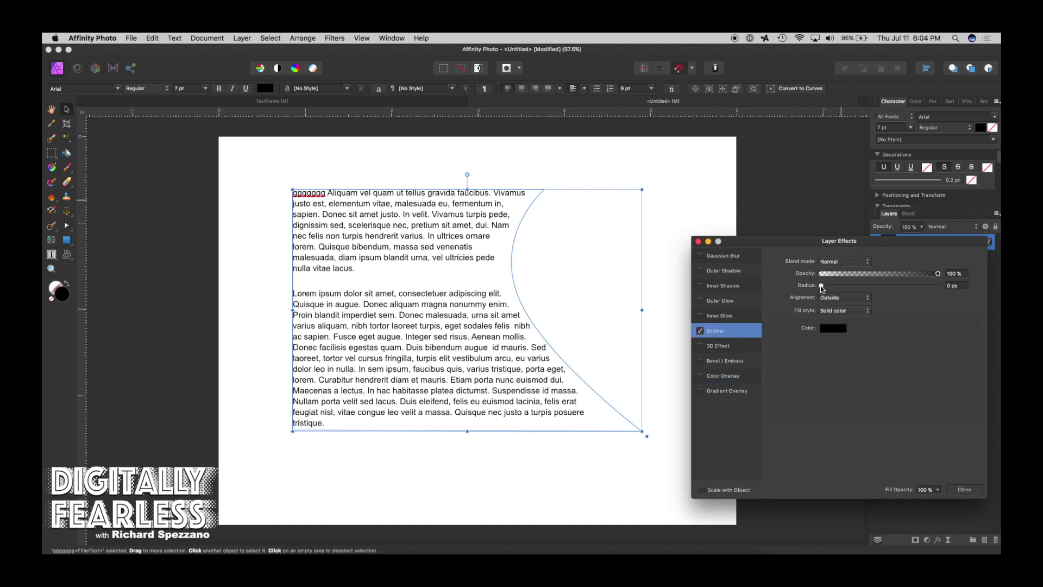
drag(822, 288, 861, 291)
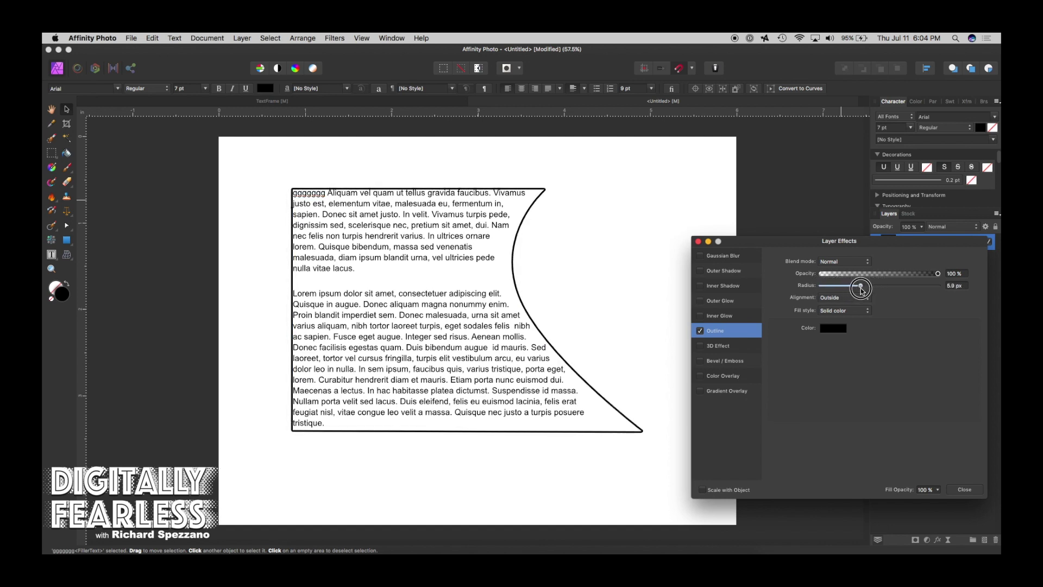
click(975, 492)
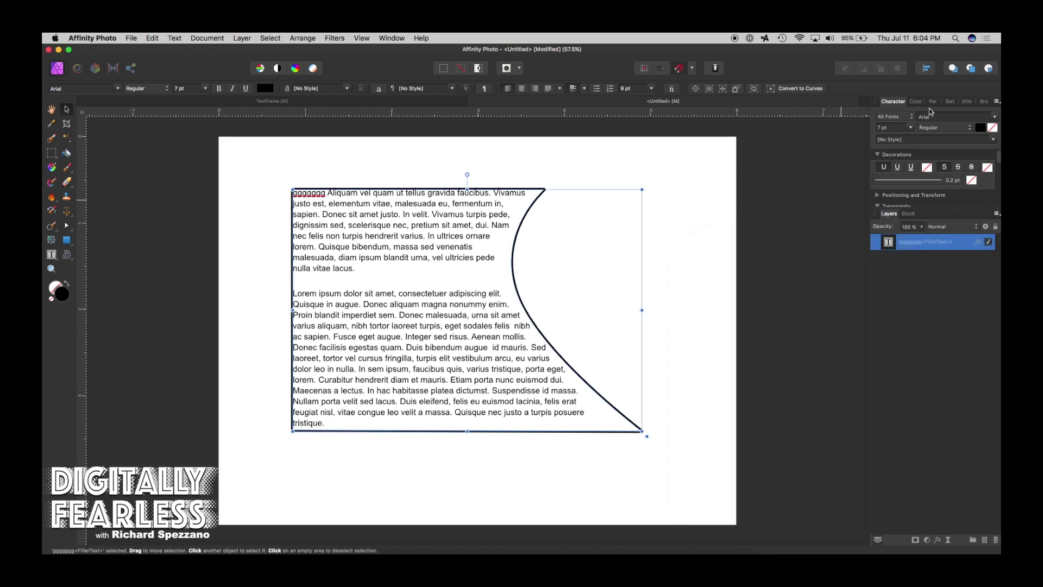
Step: Indent the text 0.07/0.07/0.05 in, with space before only at column top: 14 pt and 7 pt
click(933, 102)
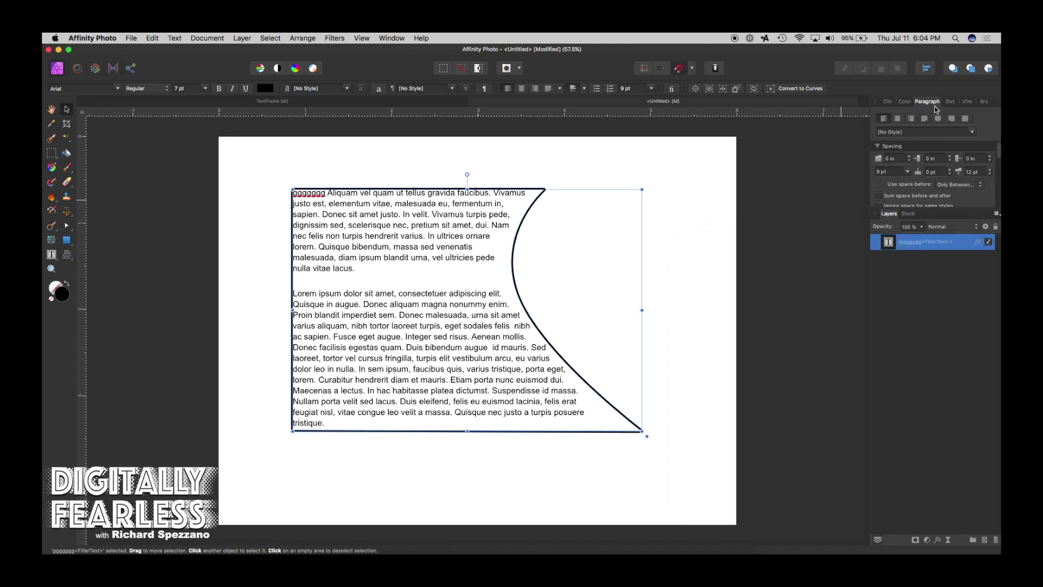
click(950, 157)
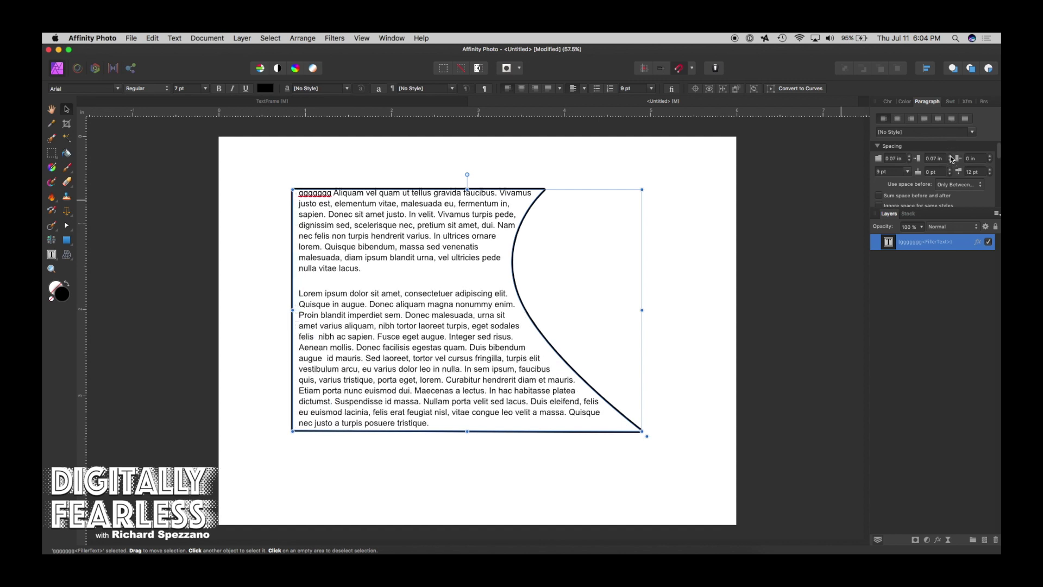
click(990, 158)
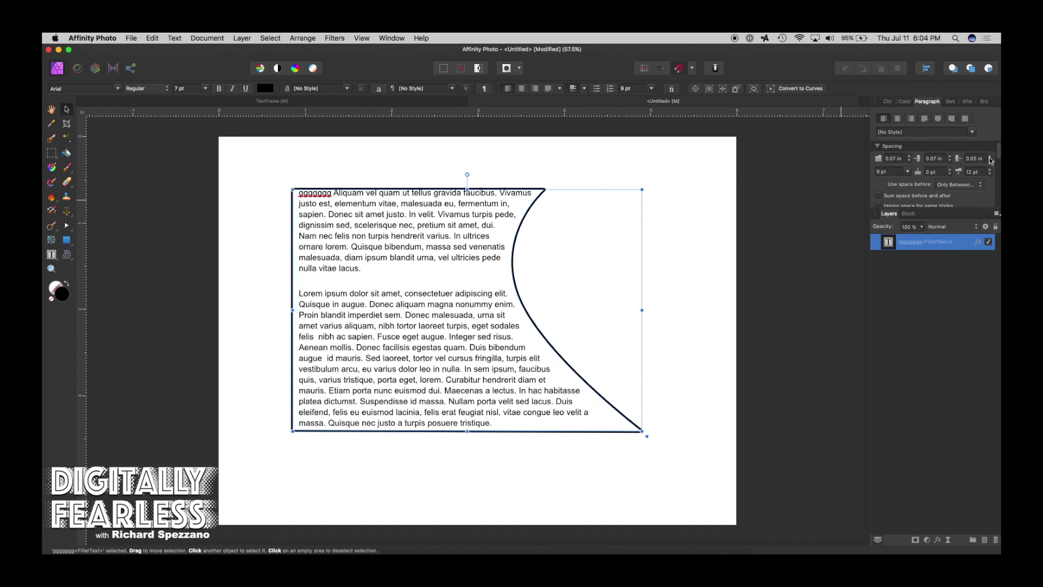
click(950, 188)
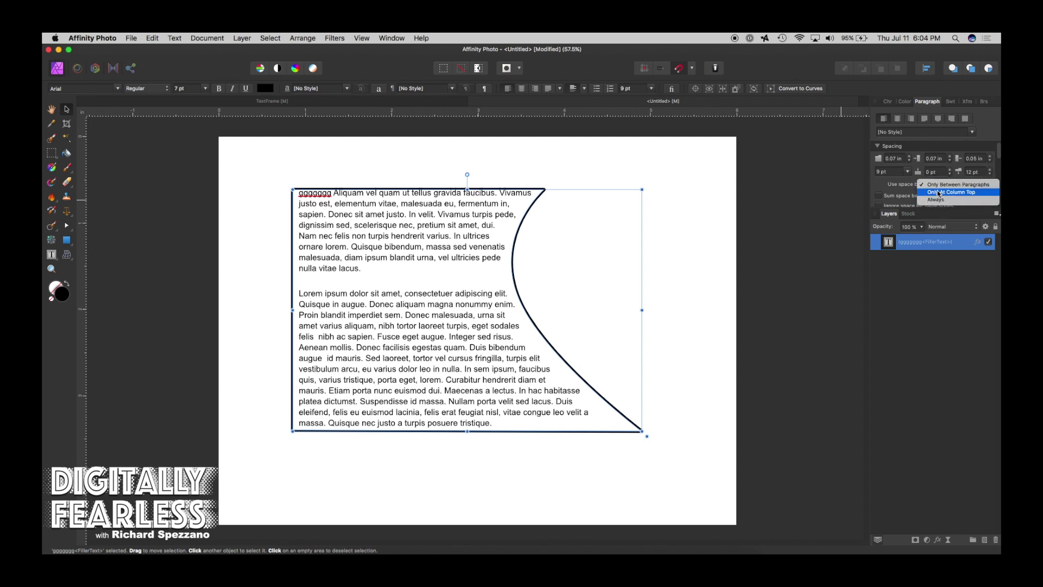
click(938, 194)
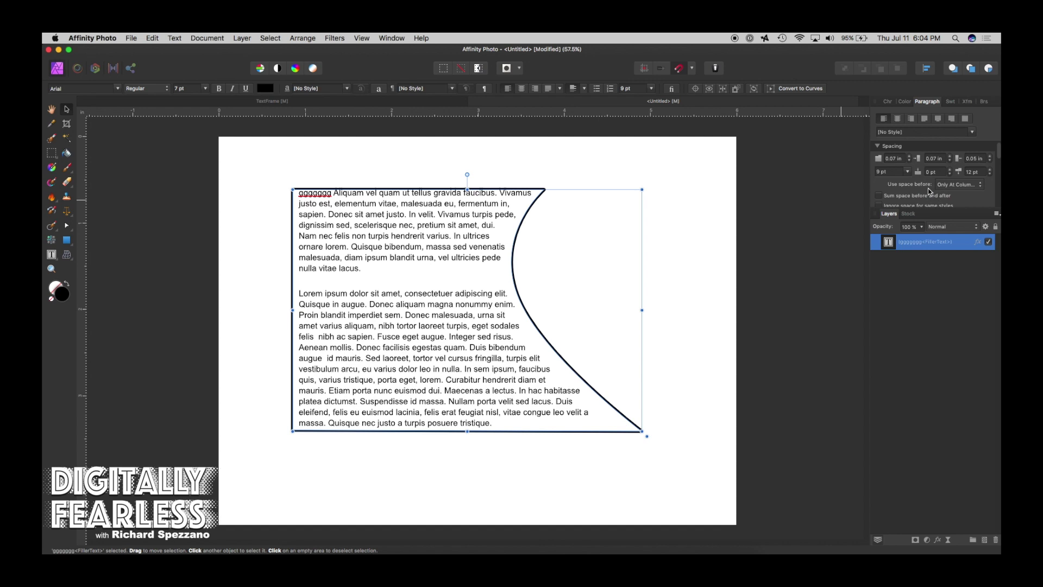
click(945, 188)
click(925, 187)
click(991, 171)
click(991, 172)
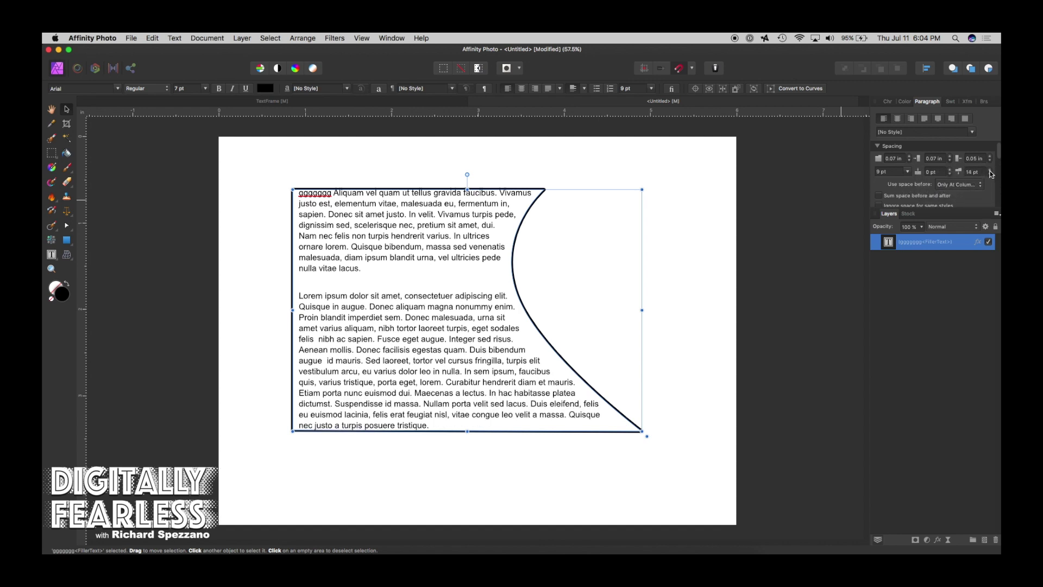
click(950, 170)
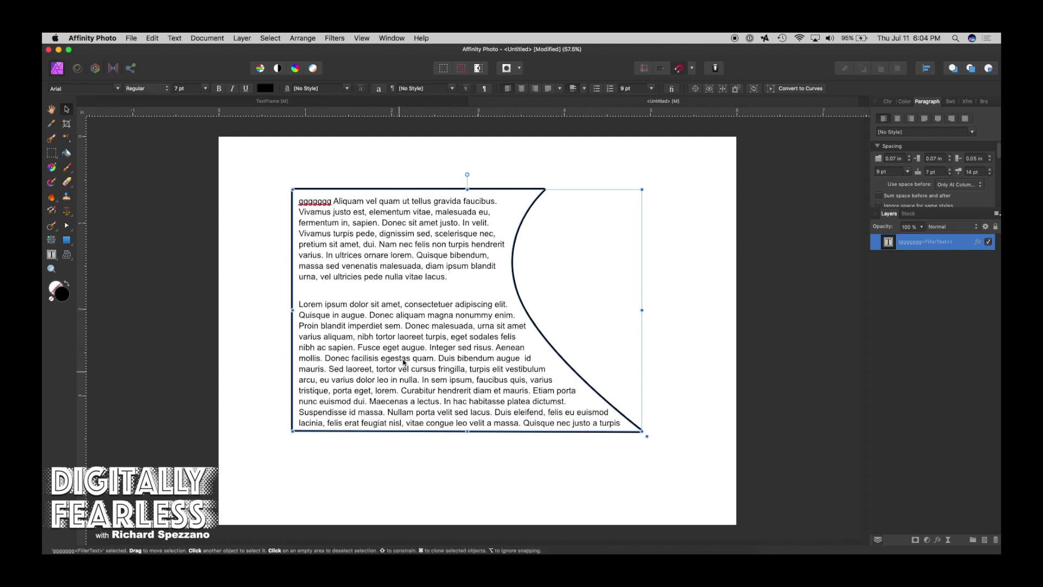
click(253, 226)
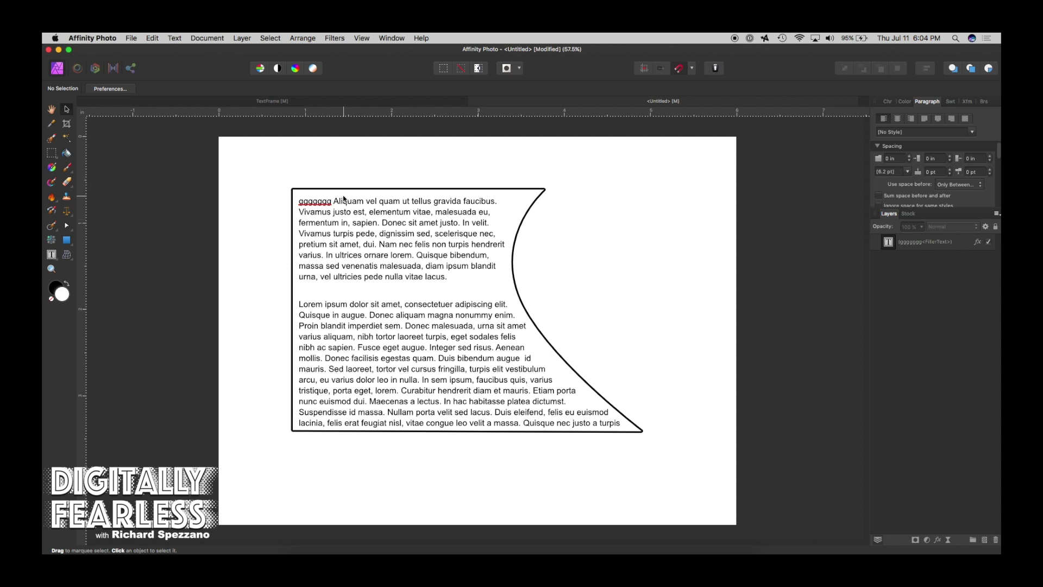
Step: Delete the practice curved text frame and switch to the Space Magazine document
click(371, 214)
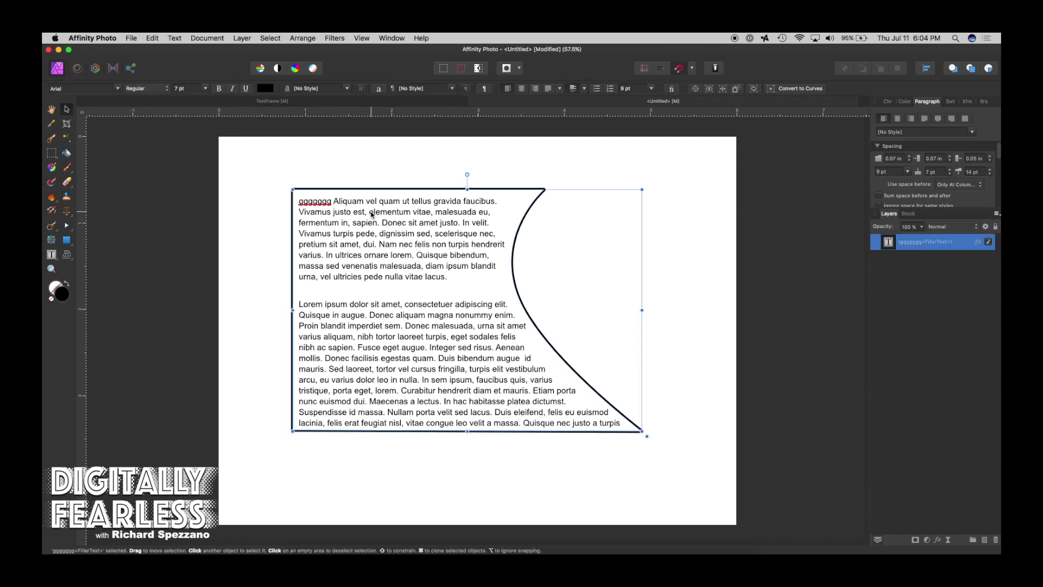
key(Delete)
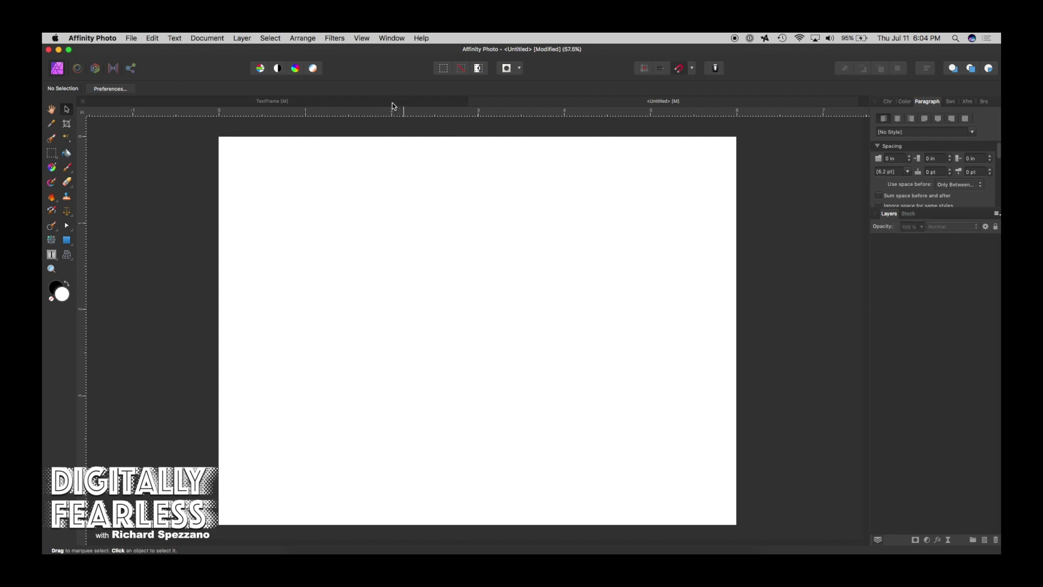
click(393, 102)
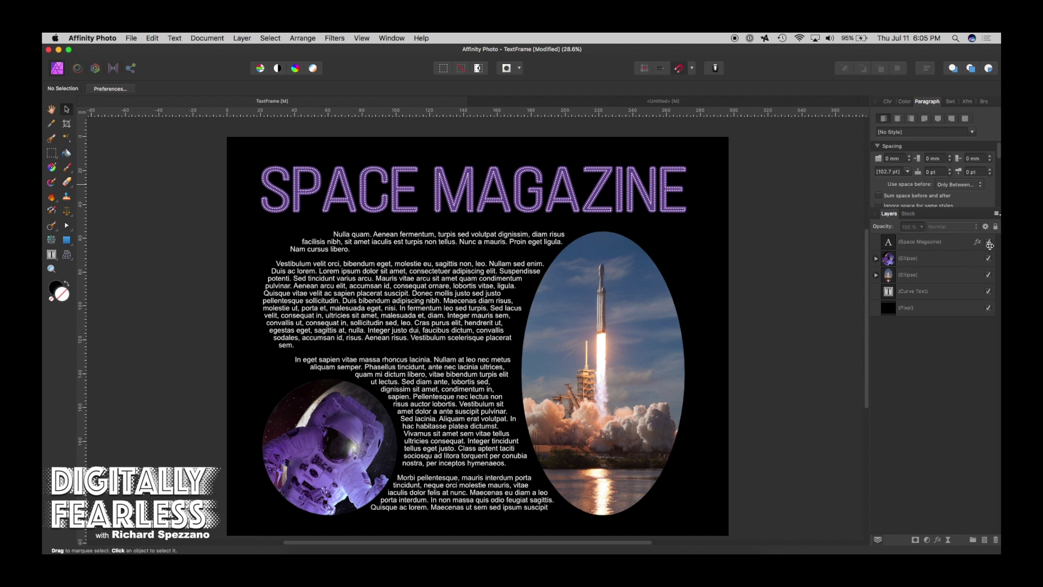
Step: Hide the title, astronaut circle, rocket oval, body text and black background layers
click(989, 242)
click(989, 259)
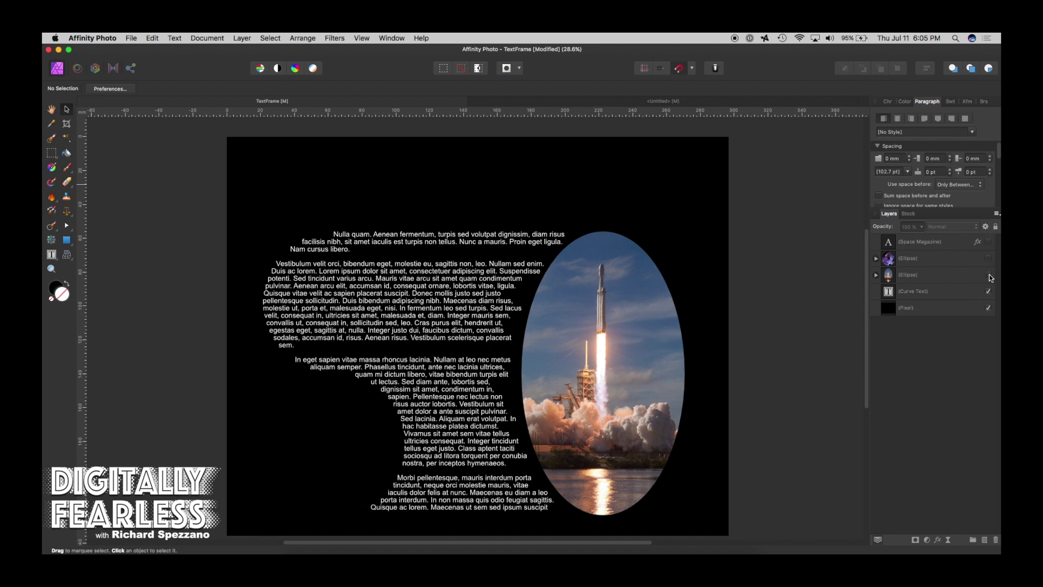
click(990, 275)
click(989, 292)
click(989, 308)
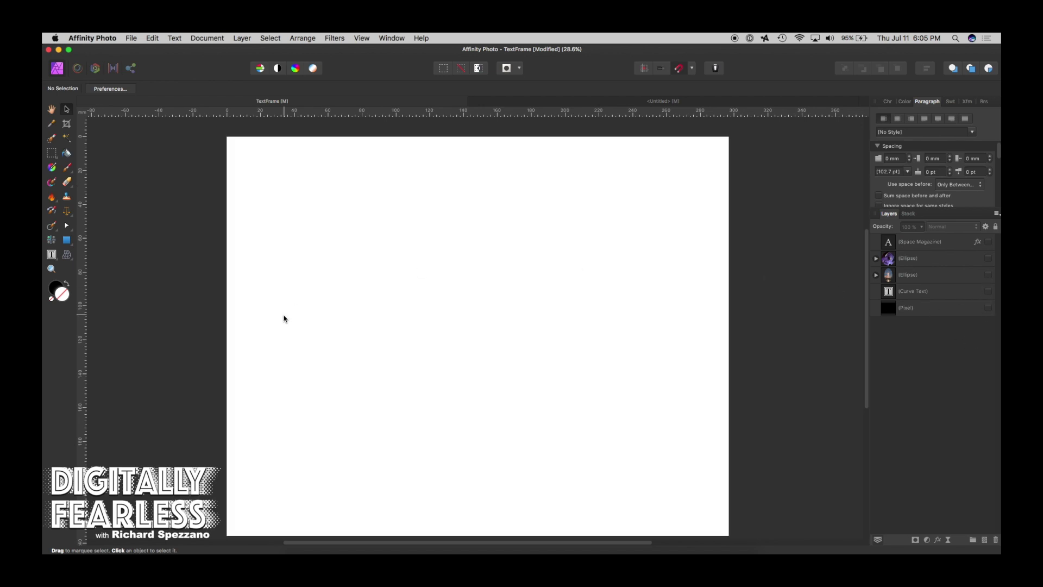
Step: Draw a circle on the left of the page and move it slightly lower
click(66, 241)
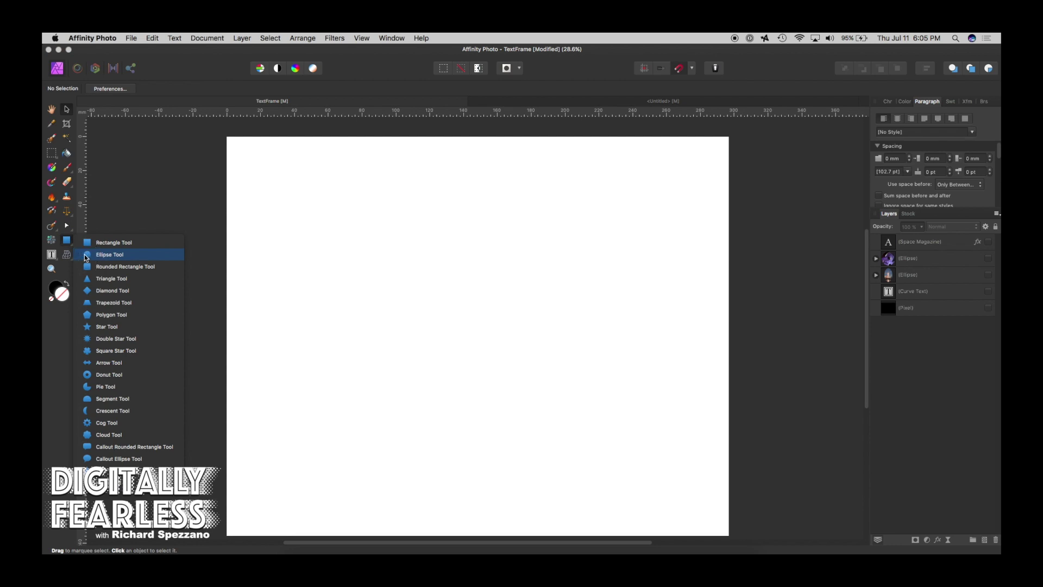
click(86, 255)
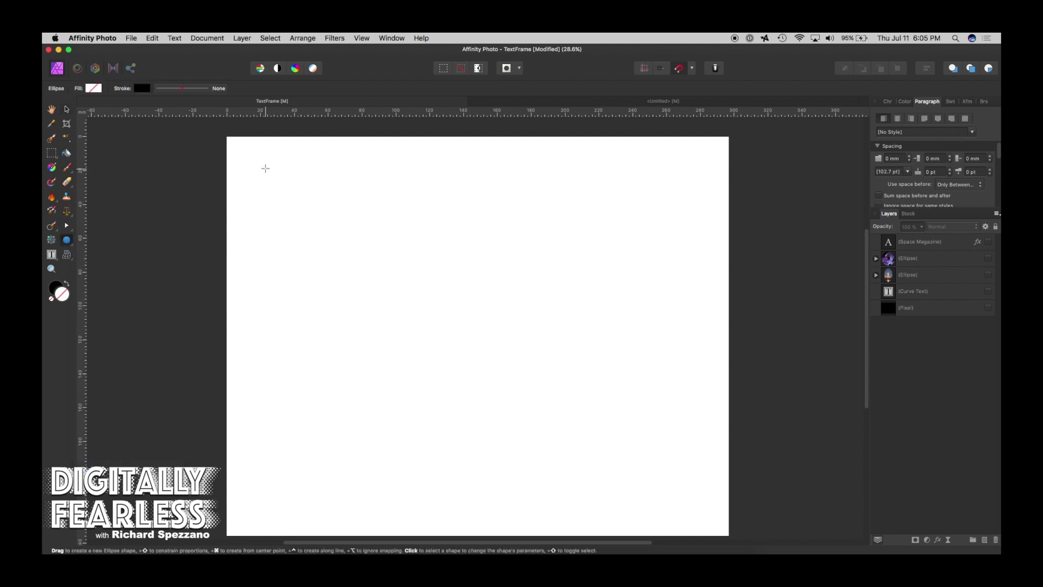
drag(275, 171, 381, 379)
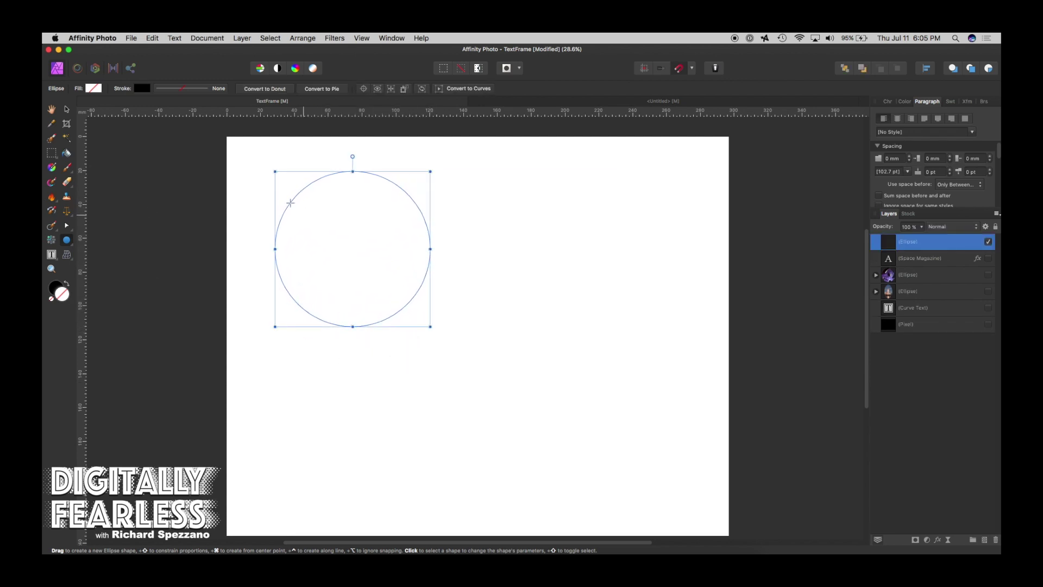
click(66, 109)
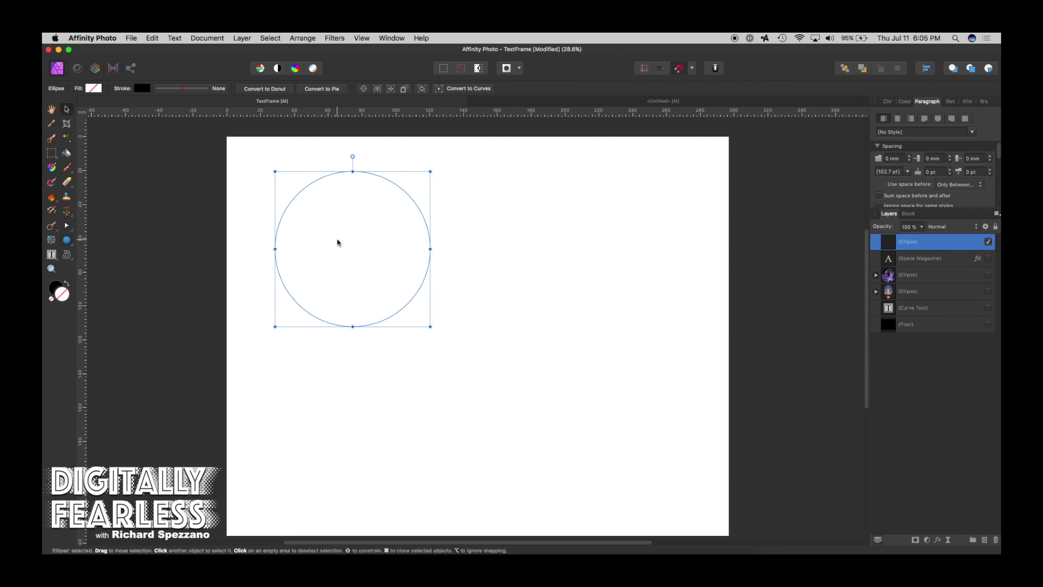
drag(338, 241, 334, 289)
drag(213, 194, 489, 379)
Step: Give the circle a solid 0.2 pt outline and place a copy directly below it
click(190, 88)
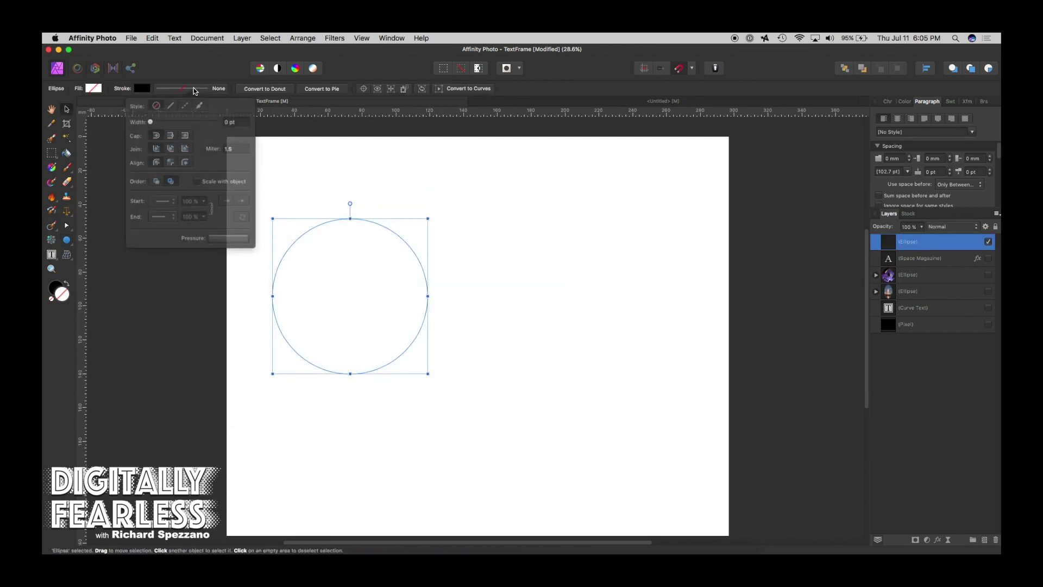
click(172, 105)
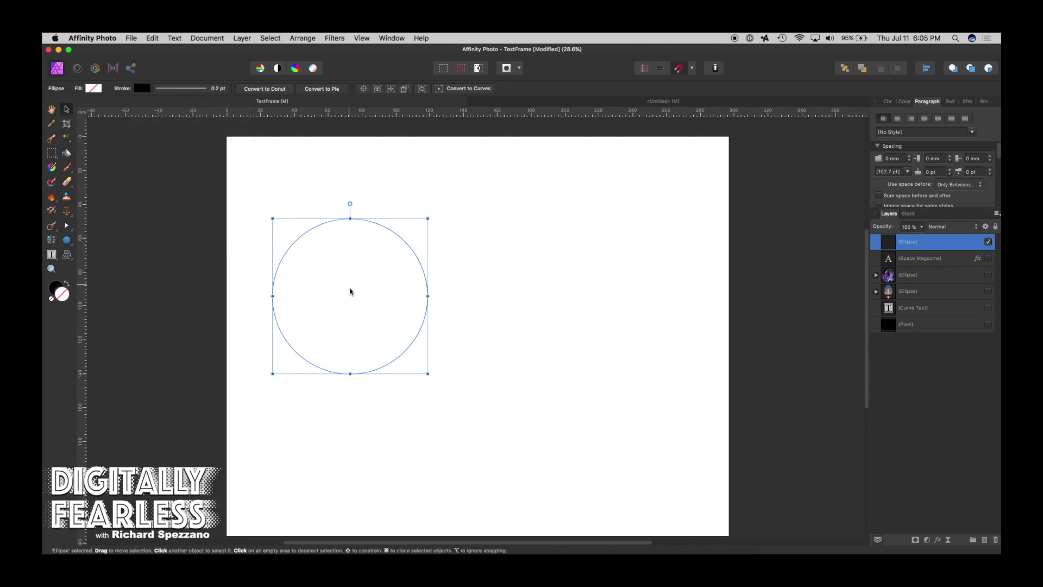
drag(352, 291, 354, 449)
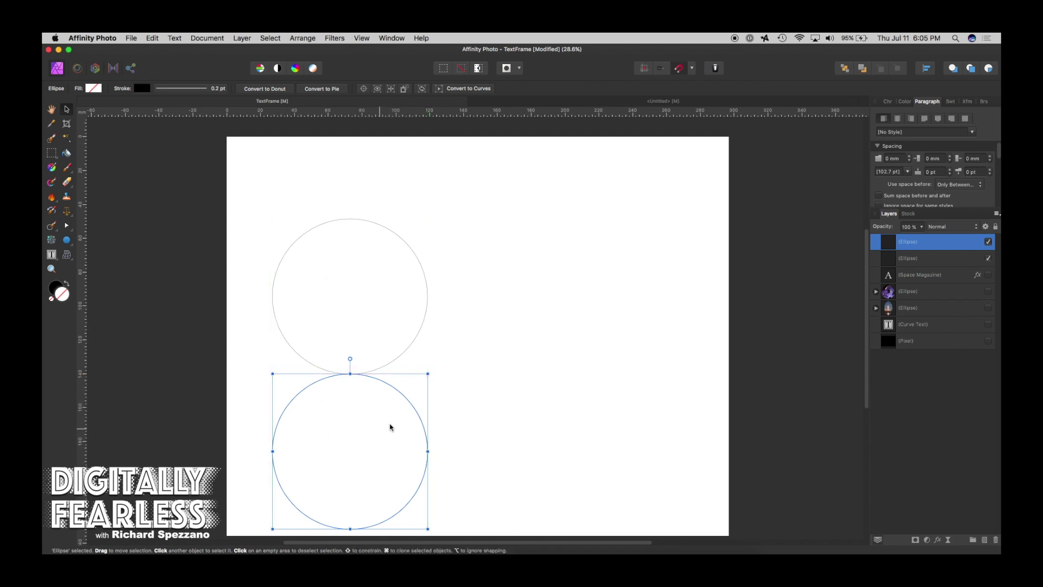
Step: Draw a rectangle from the upper circle's centre with no outline and a blue fill
click(65, 242)
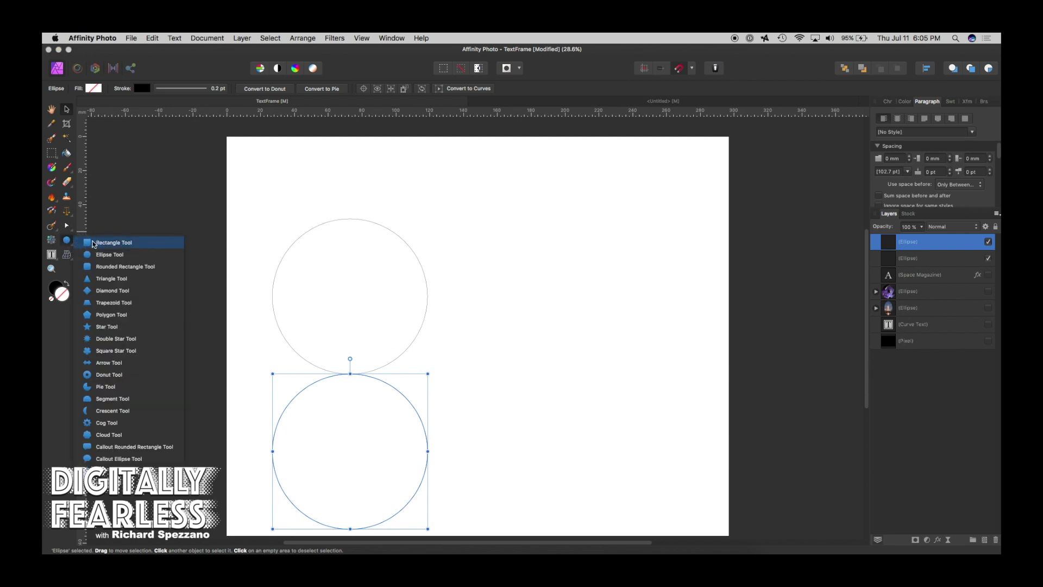
key(m)
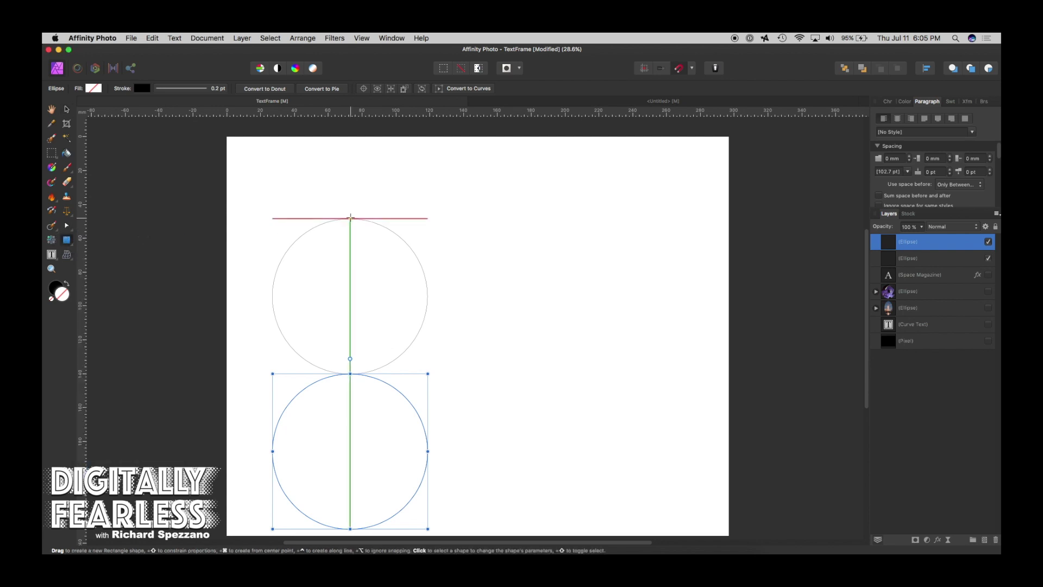
drag(350, 219, 675, 525)
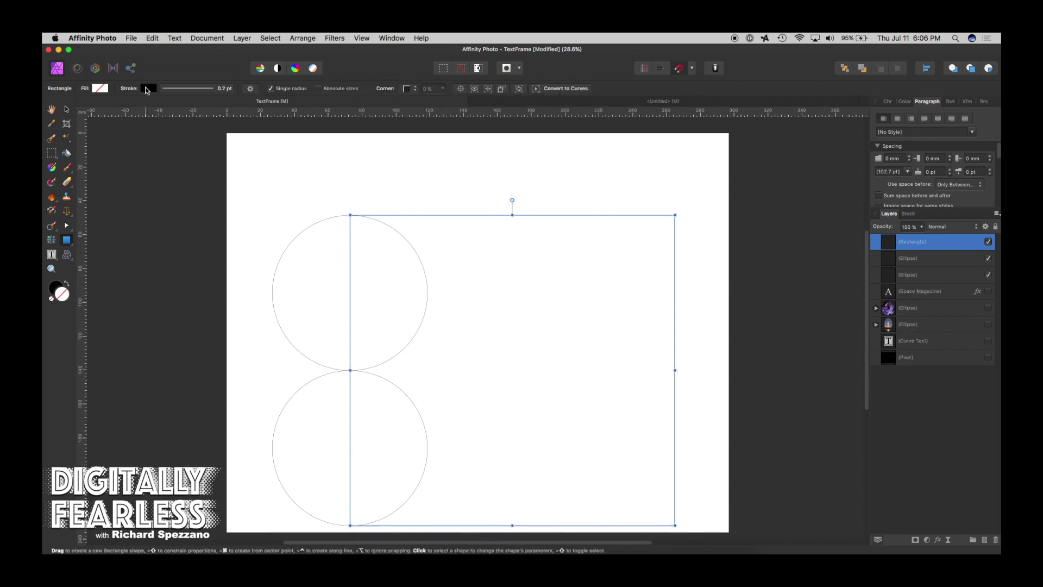
click(147, 89)
click(188, 141)
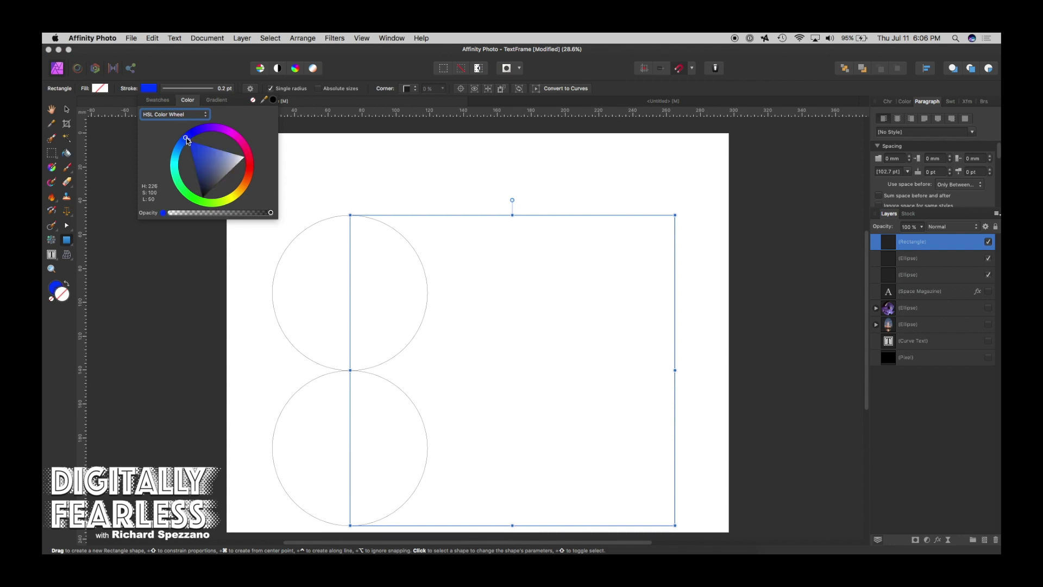
click(155, 90)
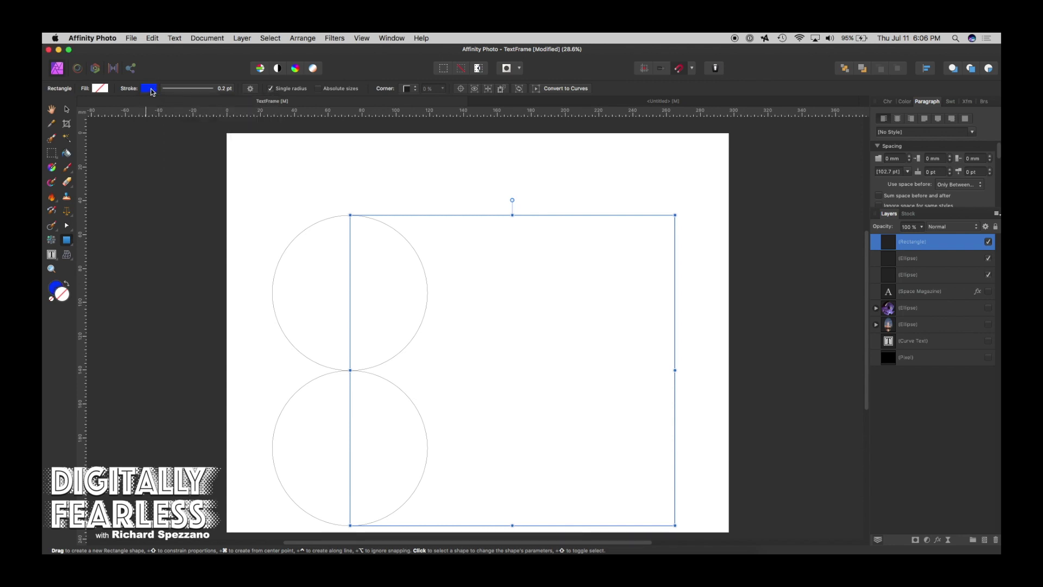
click(153, 90)
click(168, 91)
click(172, 92)
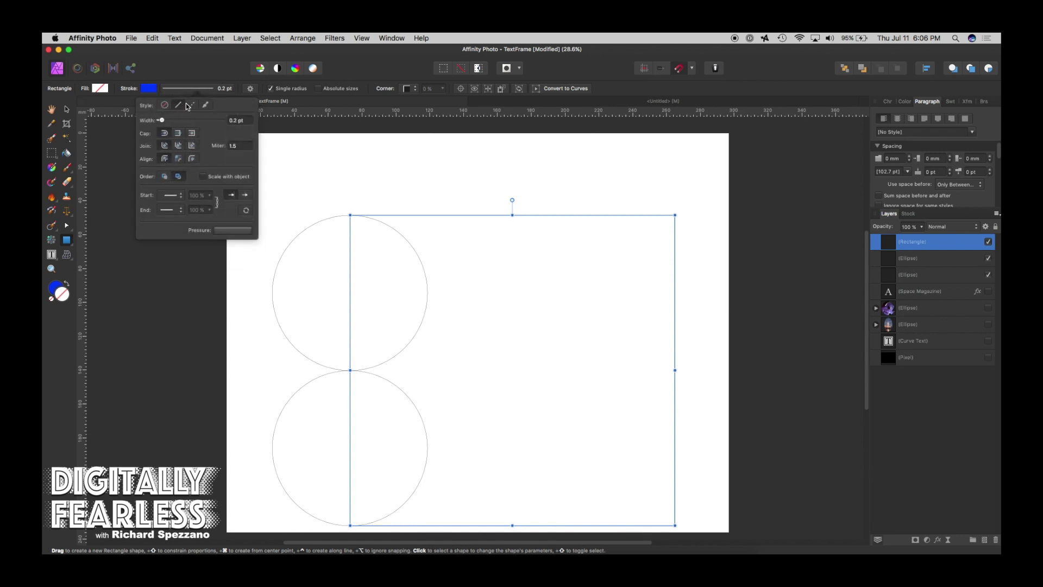
click(162, 105)
click(103, 89)
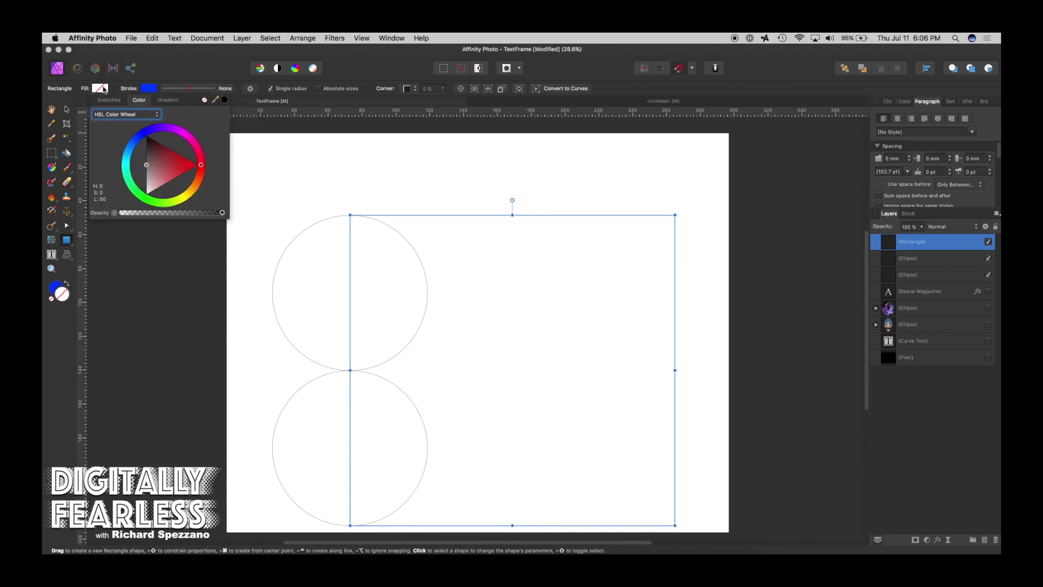
click(143, 143)
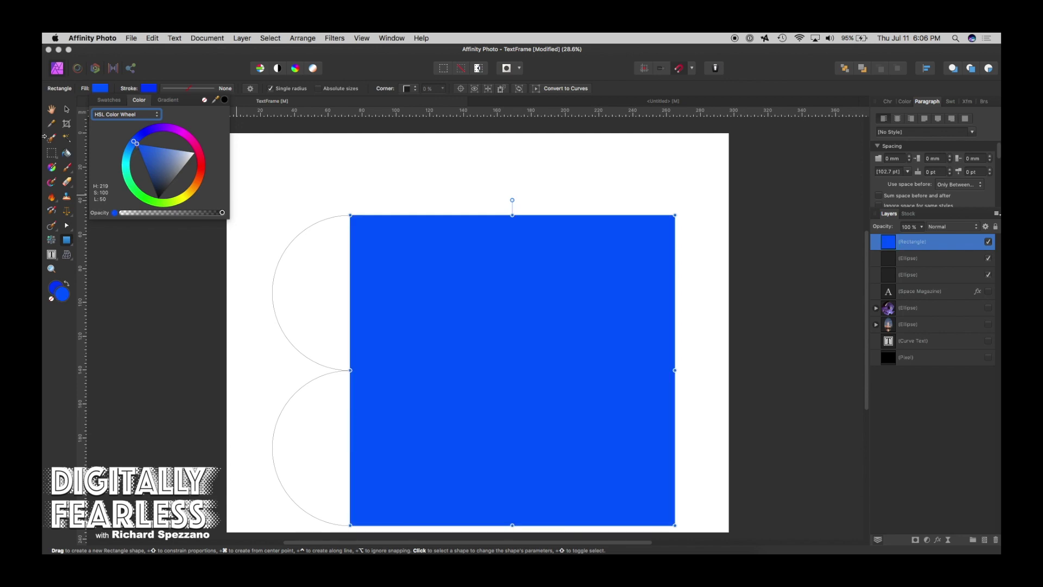
Step: Fill both circles cyan and move the lower circle above the rectangle in the stack
key(v)
click(305, 234)
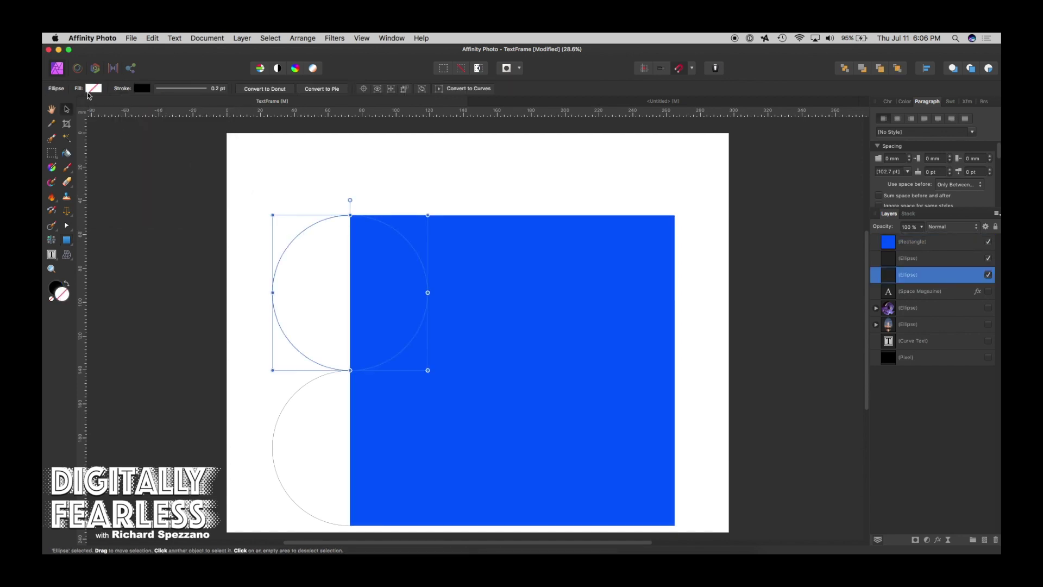
click(93, 88)
click(123, 159)
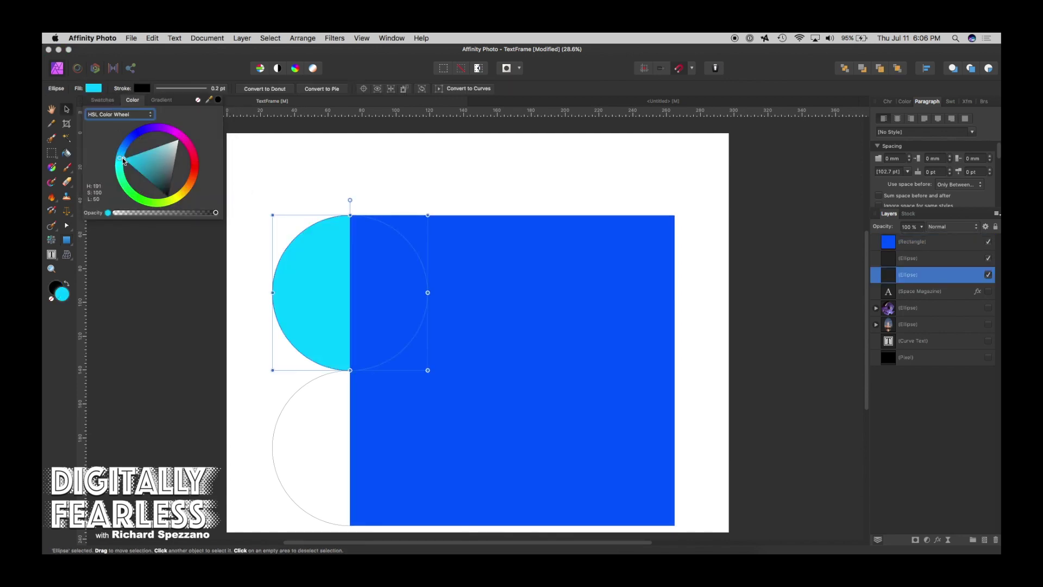
click(301, 377)
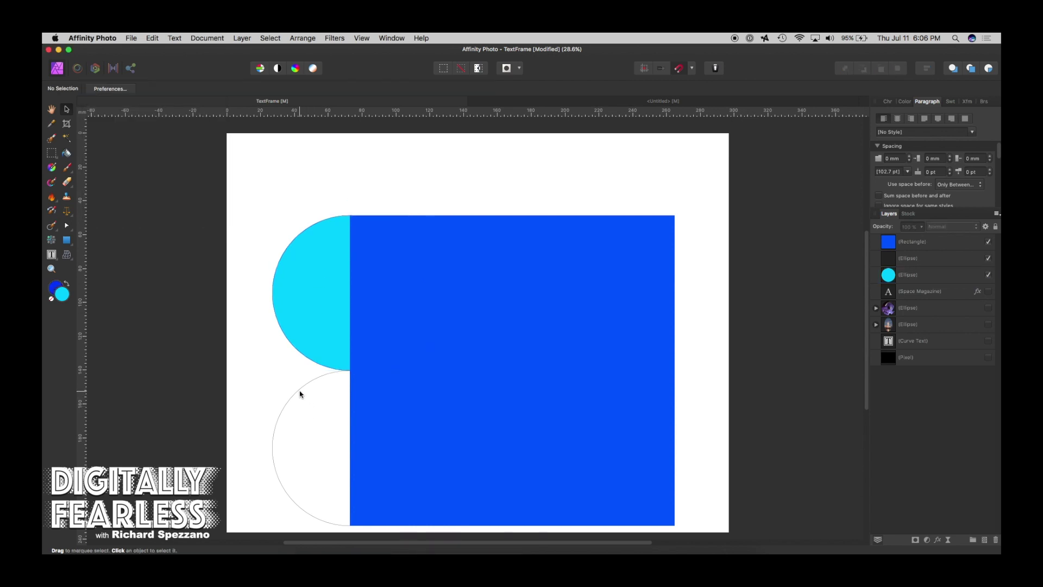
click(299, 392)
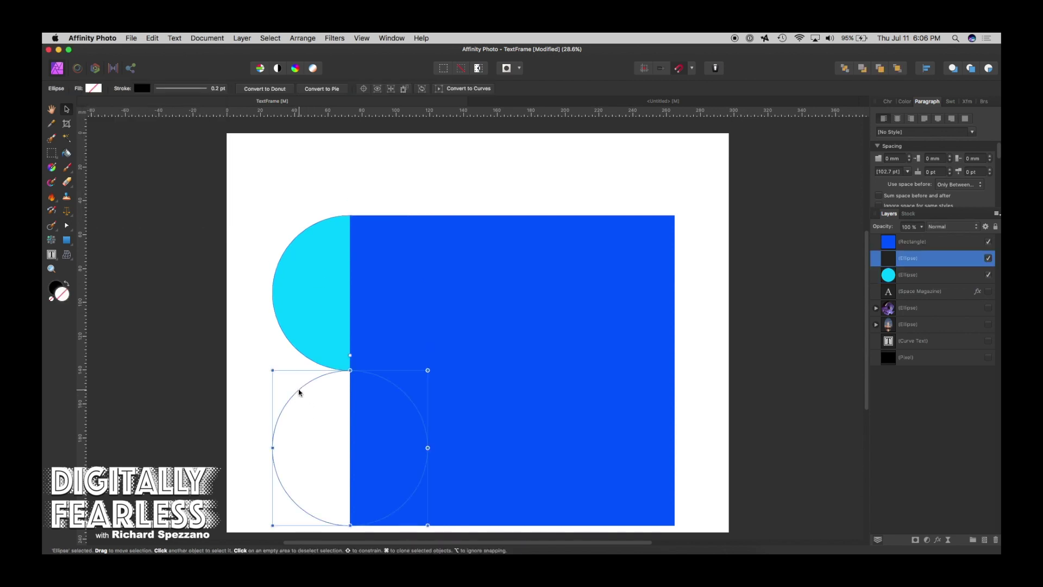
click(93, 89)
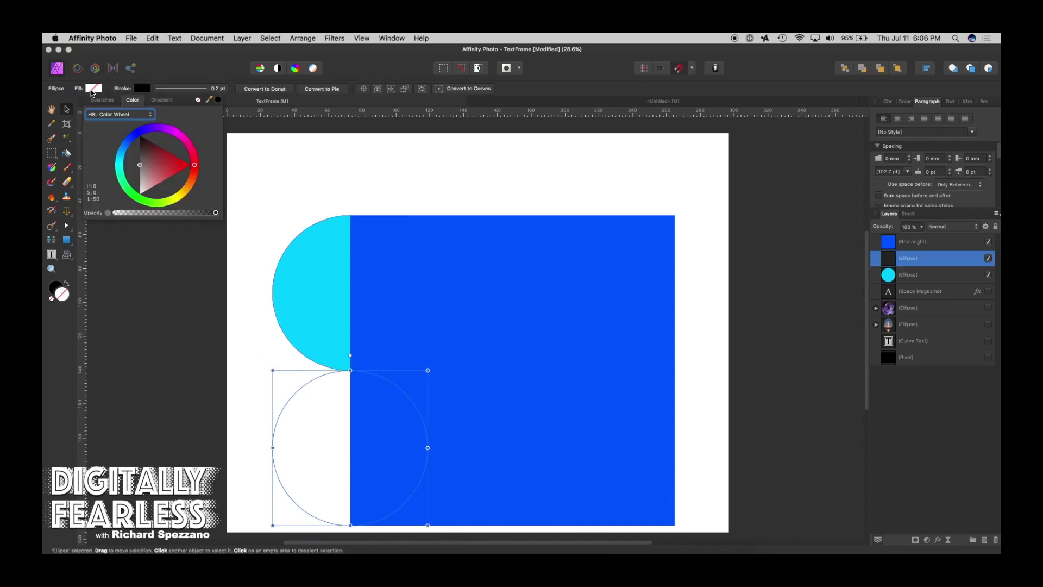
click(124, 158)
click(359, 152)
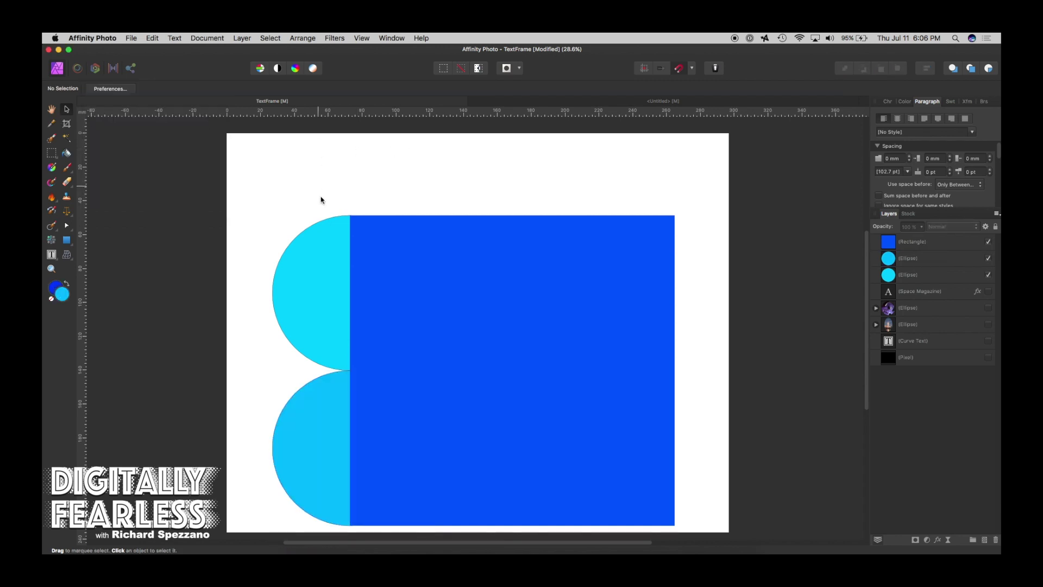
click(301, 417)
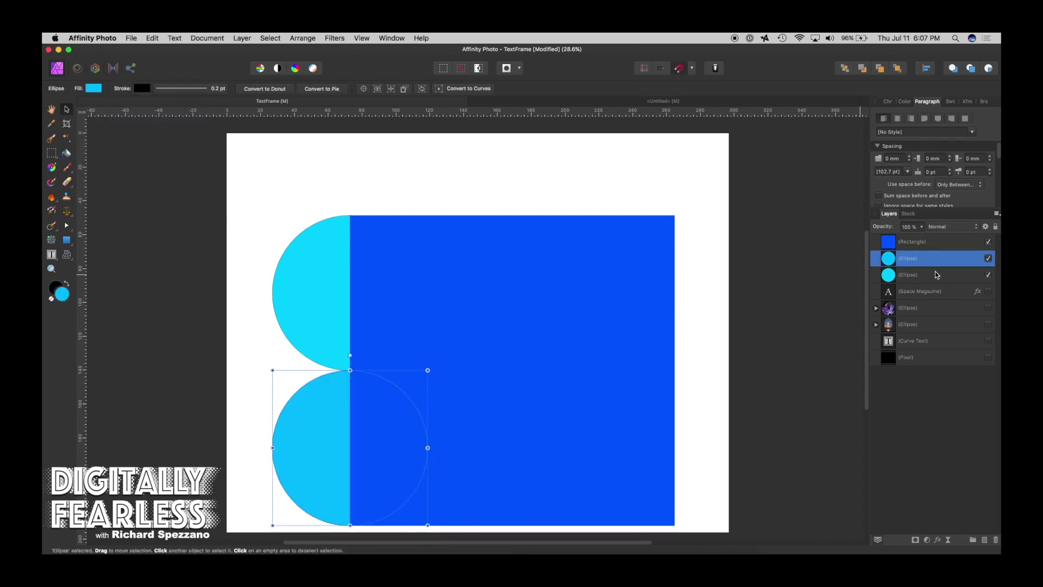
drag(892, 261, 889, 236)
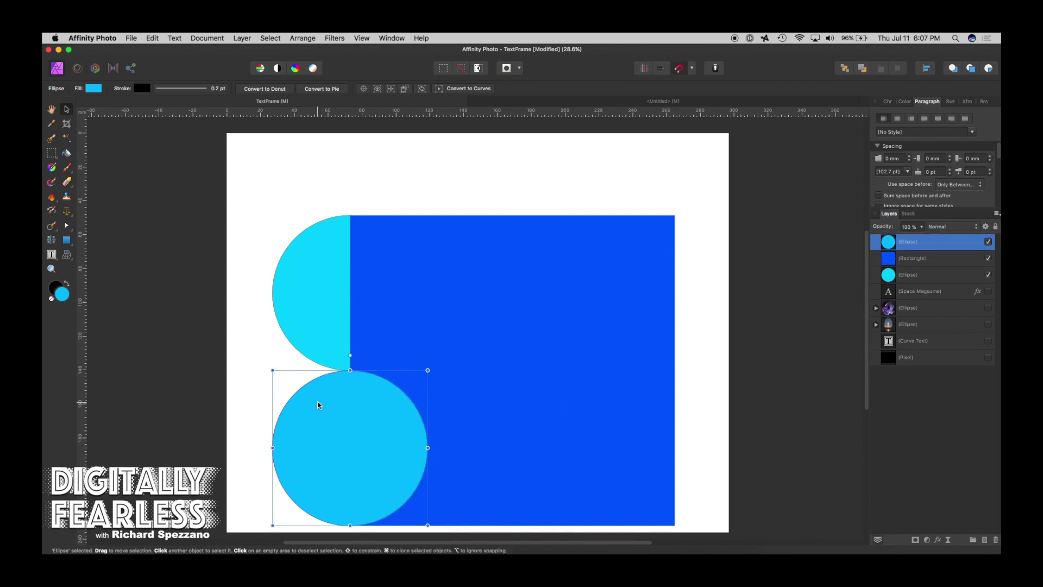
Step: Subtract the lower circle from the blue rectangle with Layer > Geometry
shift+click(559, 351)
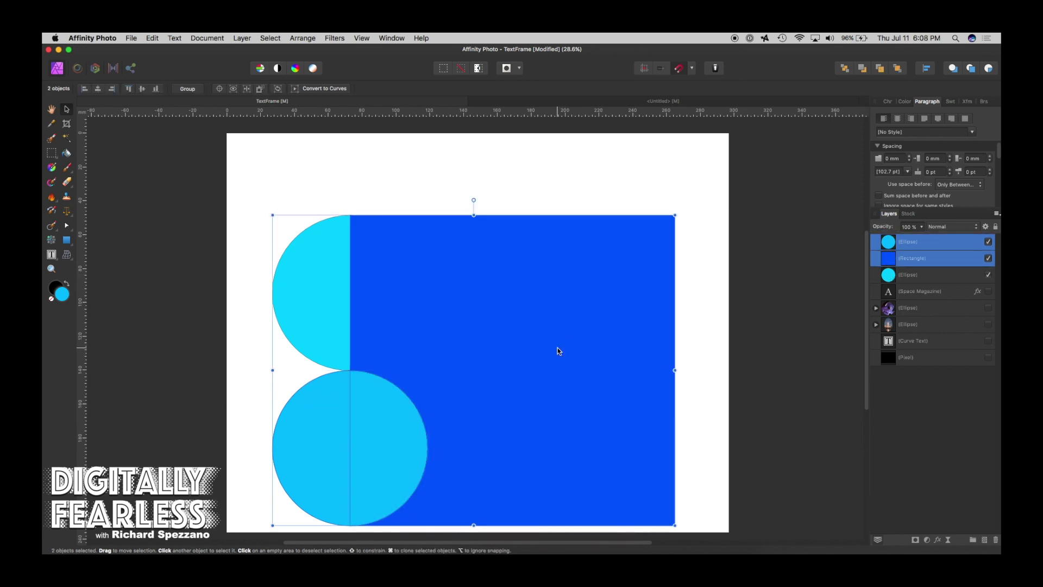
click(242, 38)
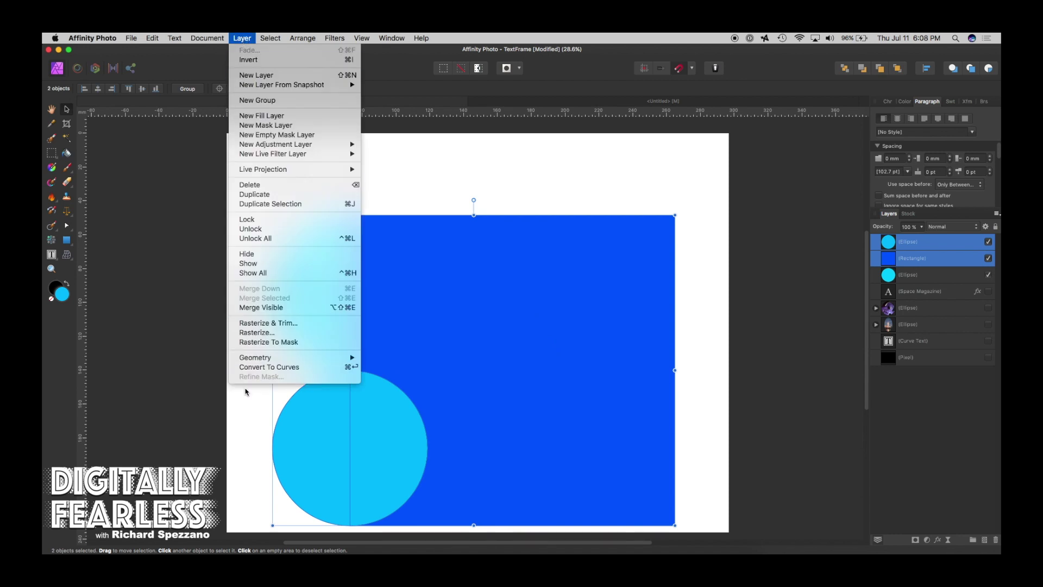
mouse_move(254, 361)
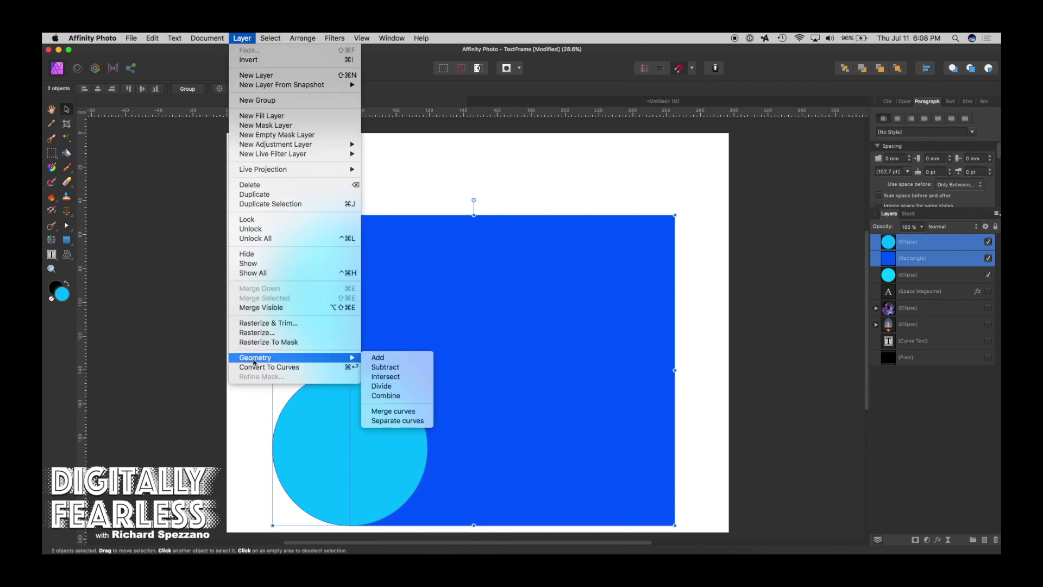
click(380, 368)
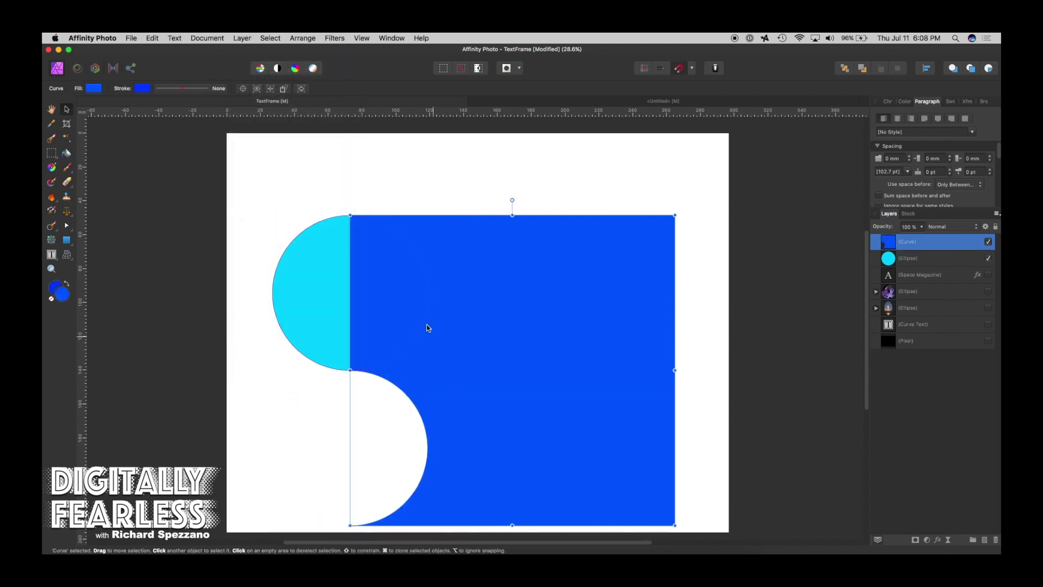
Step: Add the cyan upper circle to the cut-out shape, merging them into one curve
click(261, 408)
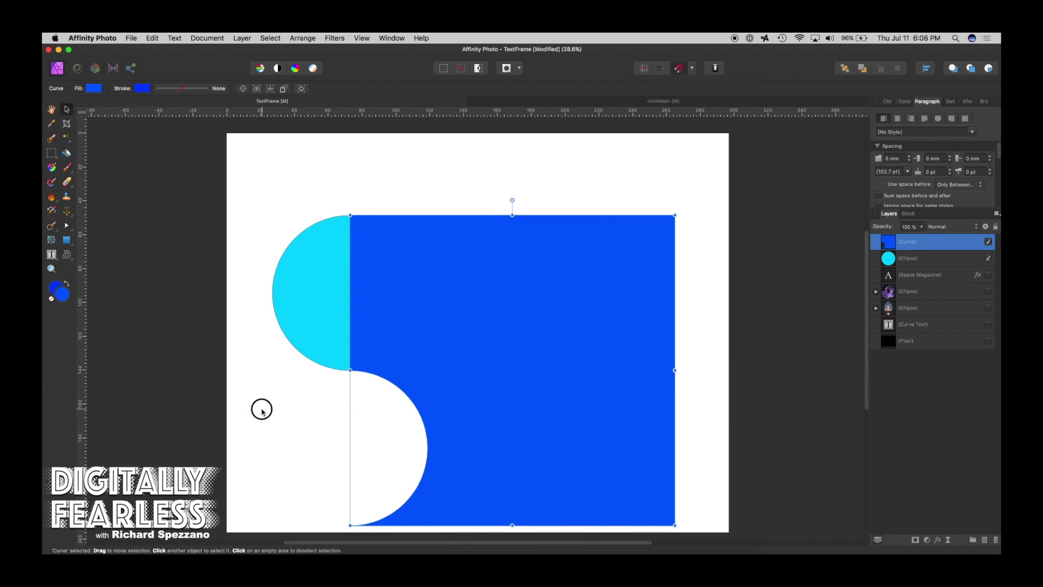
click(439, 385)
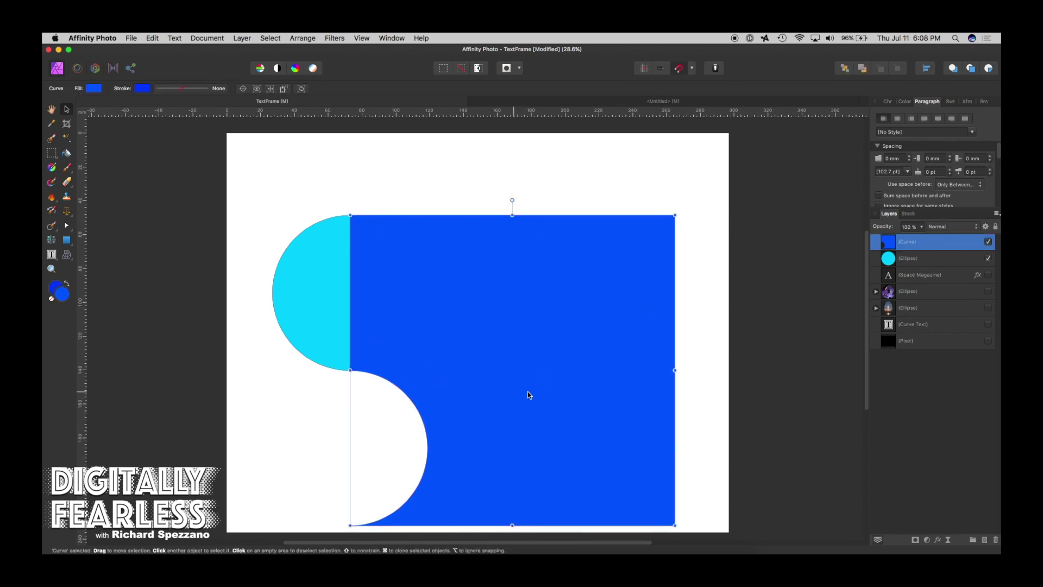
click(310, 297)
shift+click(514, 284)
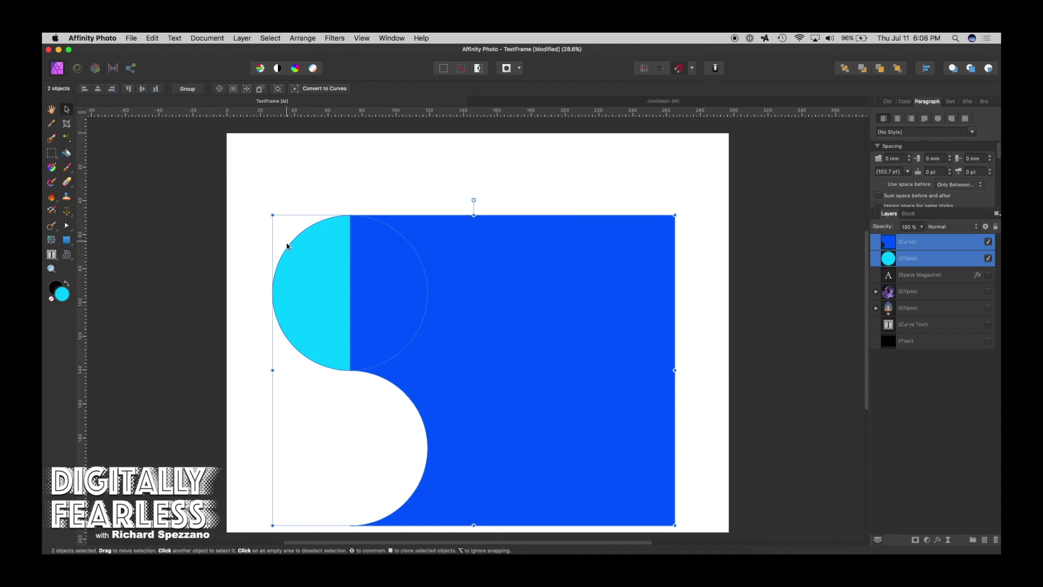
click(242, 39)
mouse_move(266, 358)
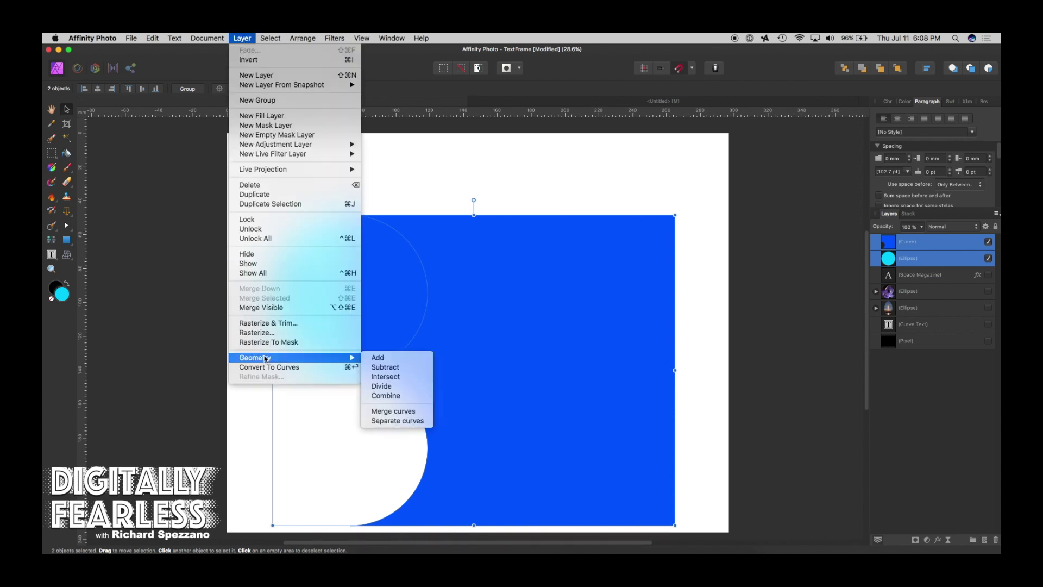
click(386, 358)
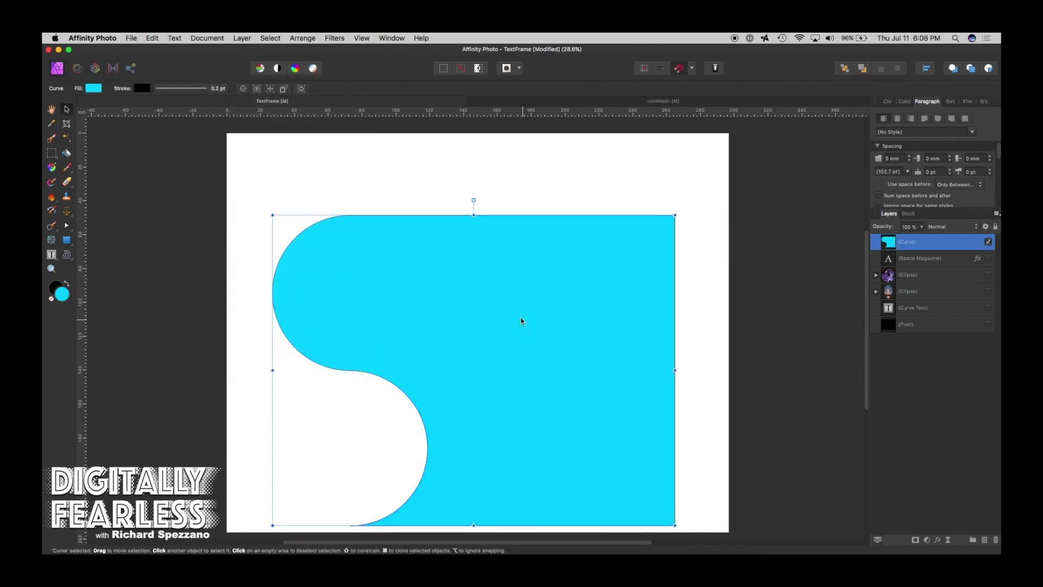
Step: Set the merged curve's fill and stroke to None
click(93, 89)
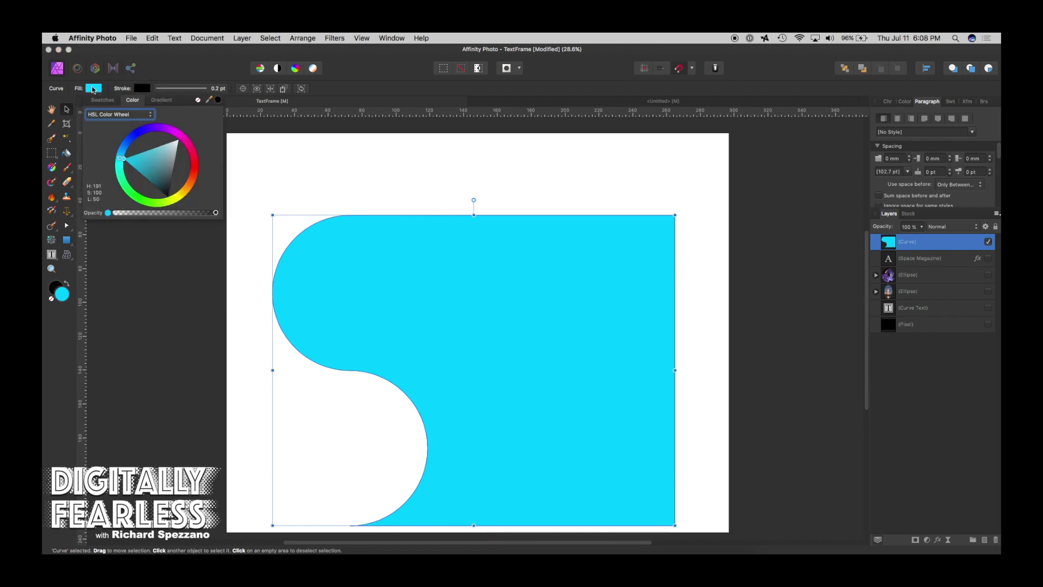
click(198, 101)
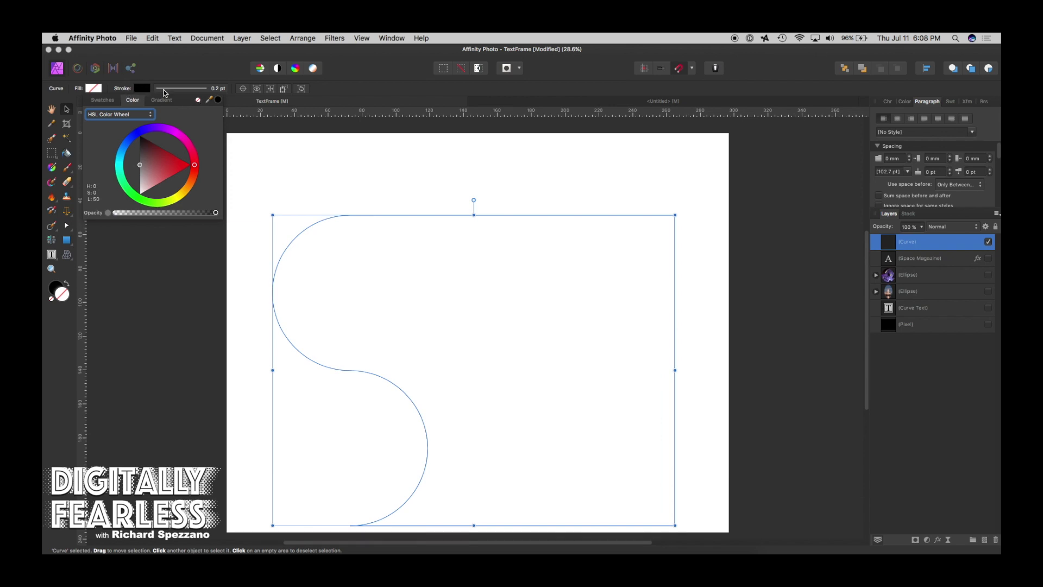
click(180, 90)
click(179, 88)
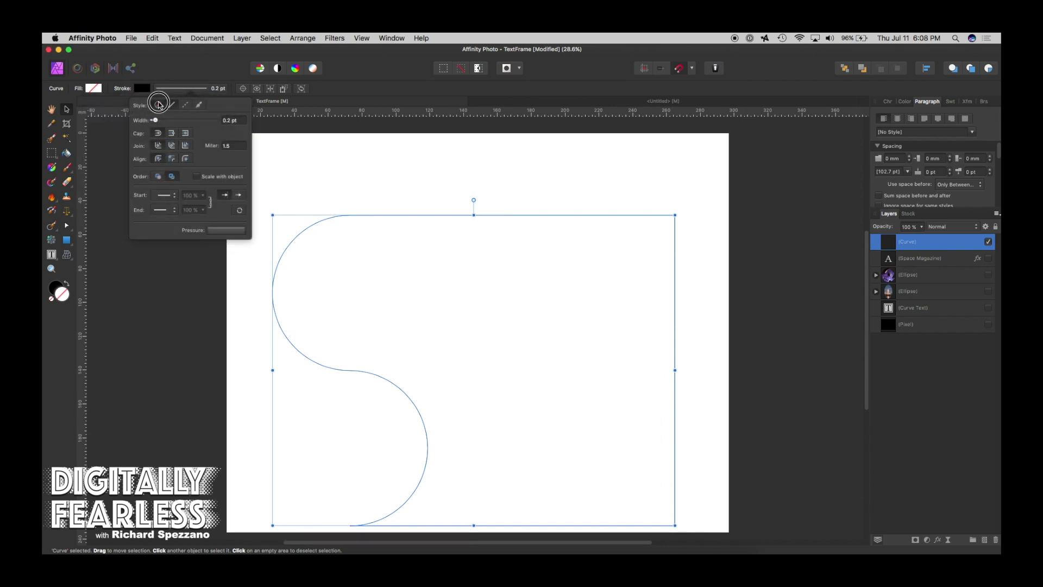
click(158, 105)
Step: Convert the S-shaped curve into a text frame
right_click(373, 230)
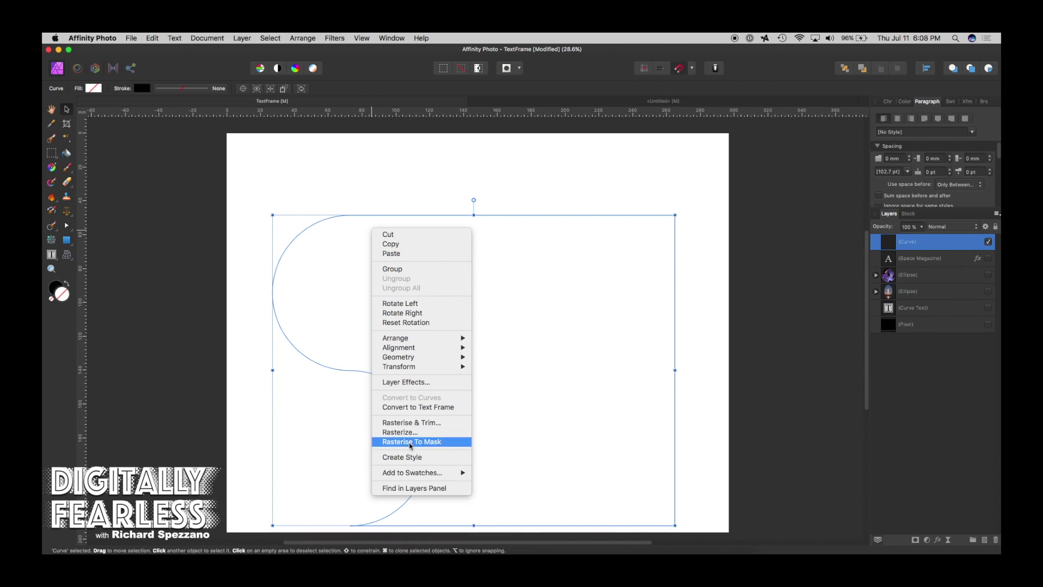
click(418, 409)
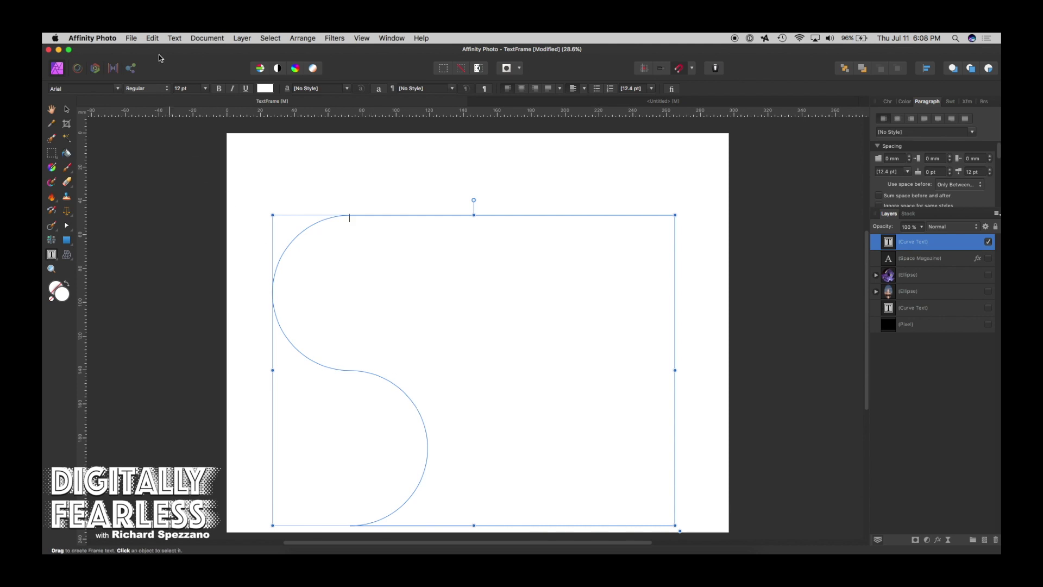
click(155, 38)
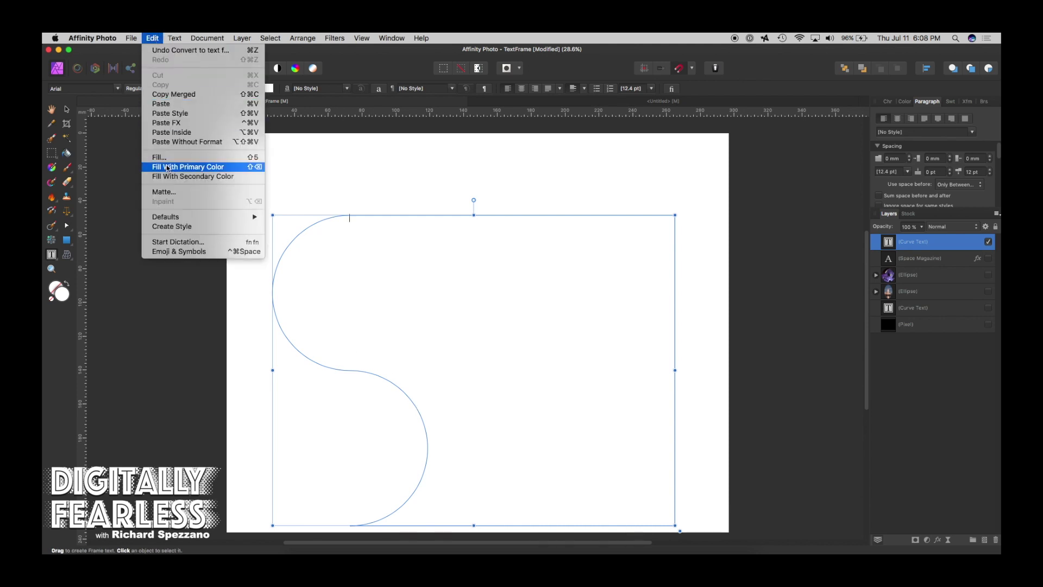
Step: Insert filler text into the S-shaped frame
mouse_move(180, 39)
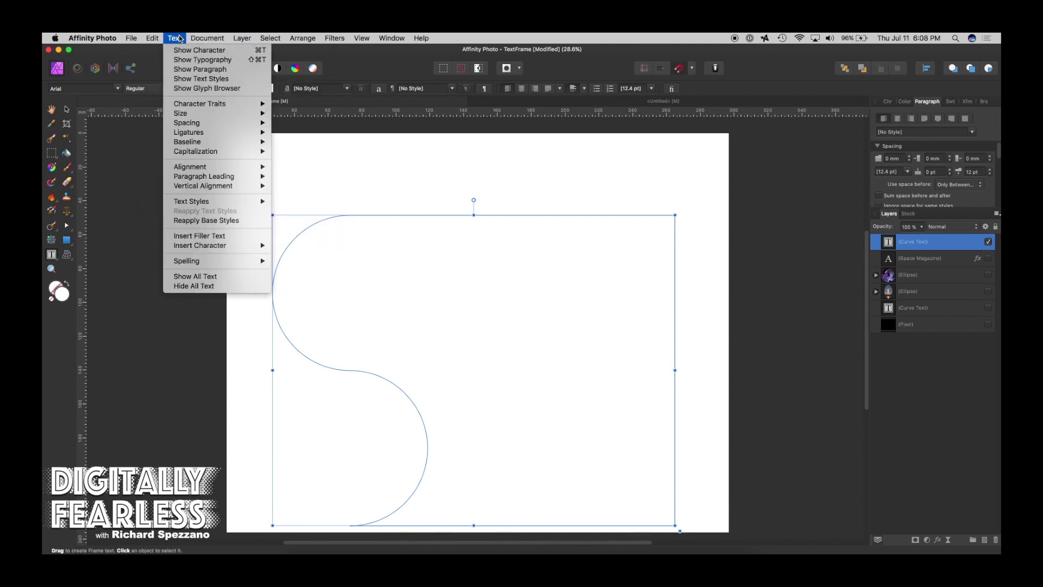
click(193, 236)
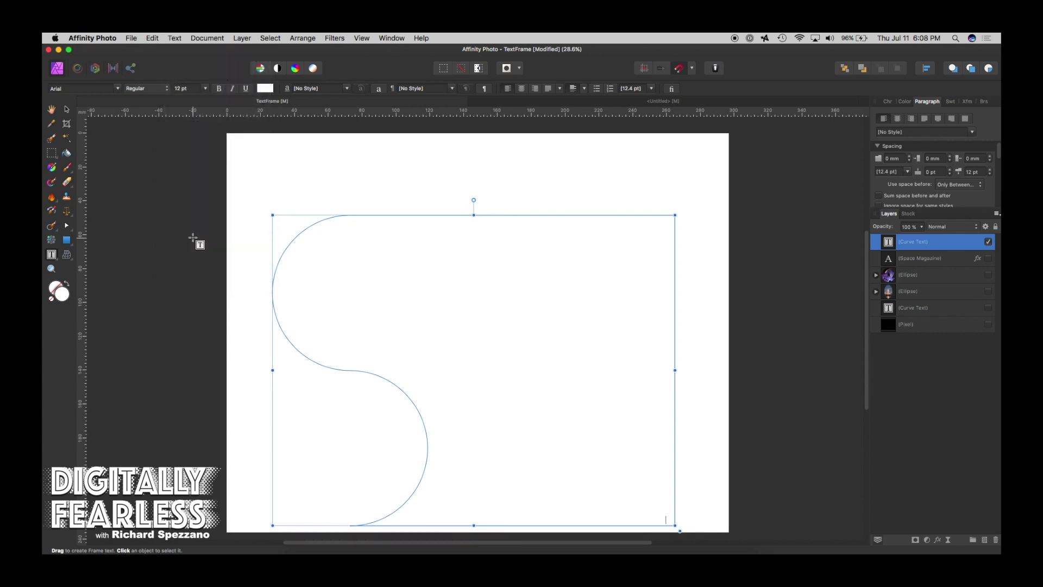
click(69, 110)
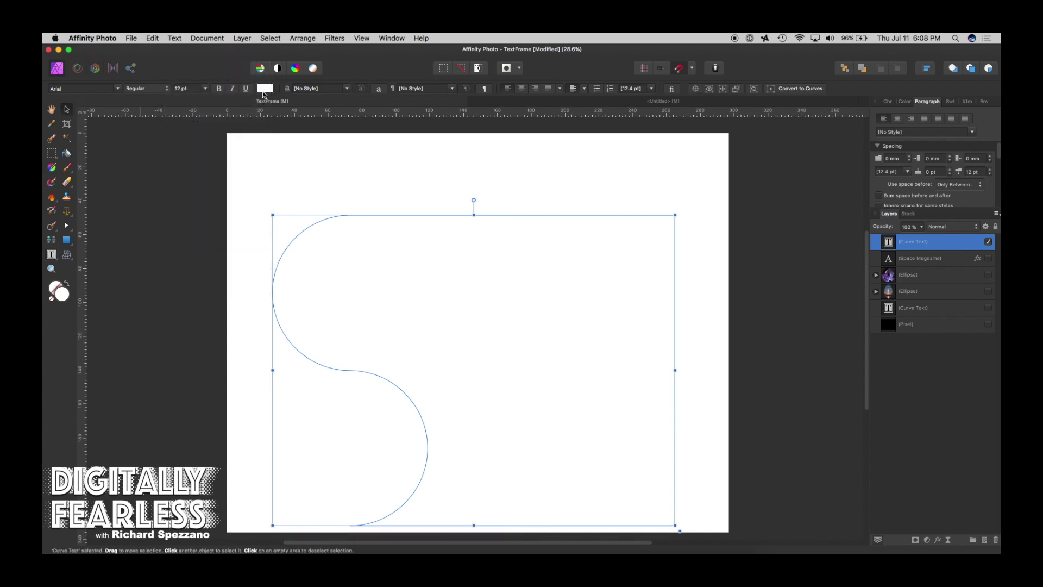
click(265, 89)
drag(314, 158, 306, 127)
click(164, 141)
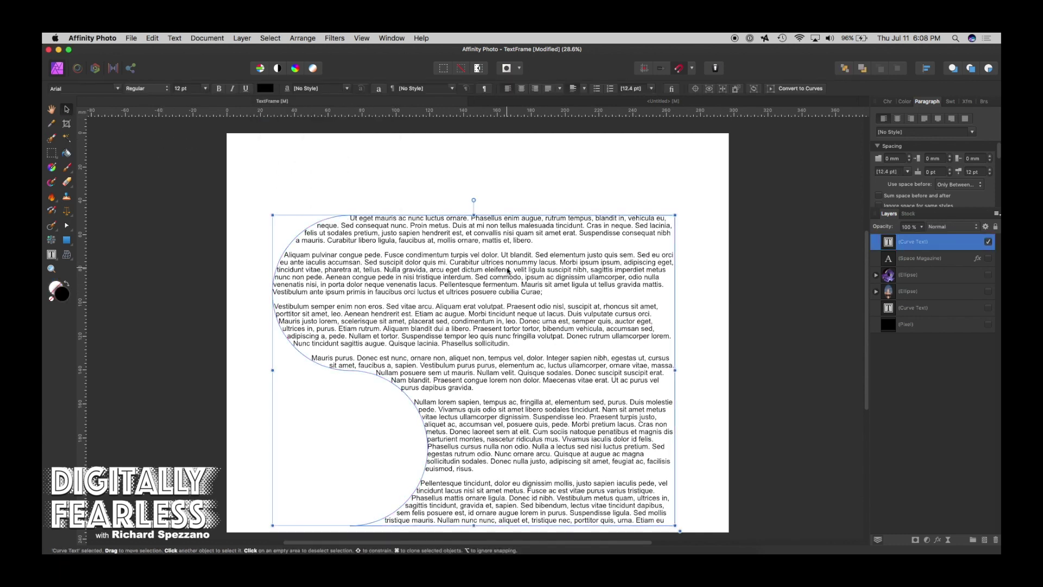
Step: Show the black background layer and make the filler text white
click(987, 325)
click(953, 326)
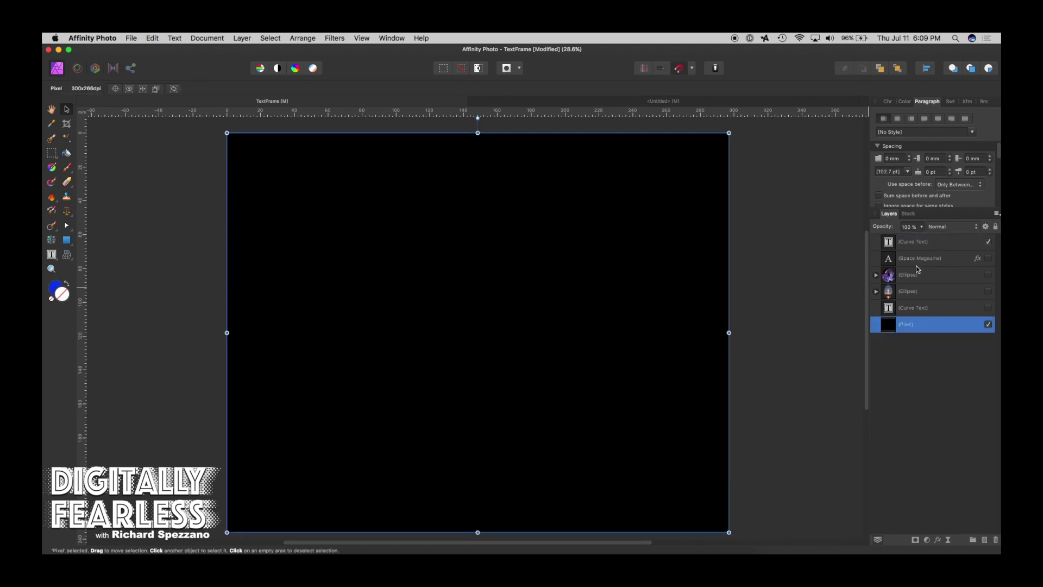
click(887, 242)
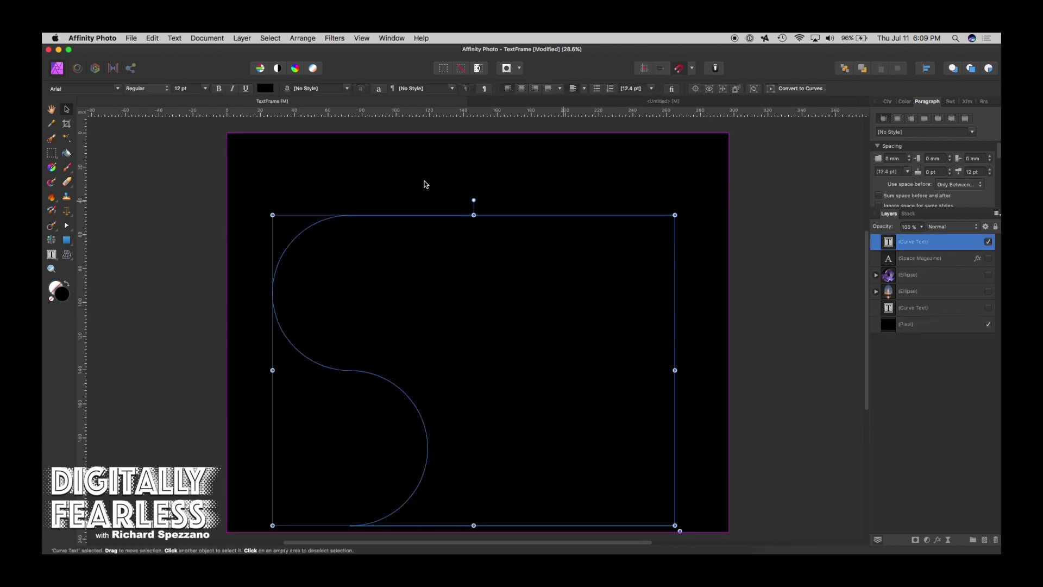
click(265, 89)
drag(326, 164, 311, 194)
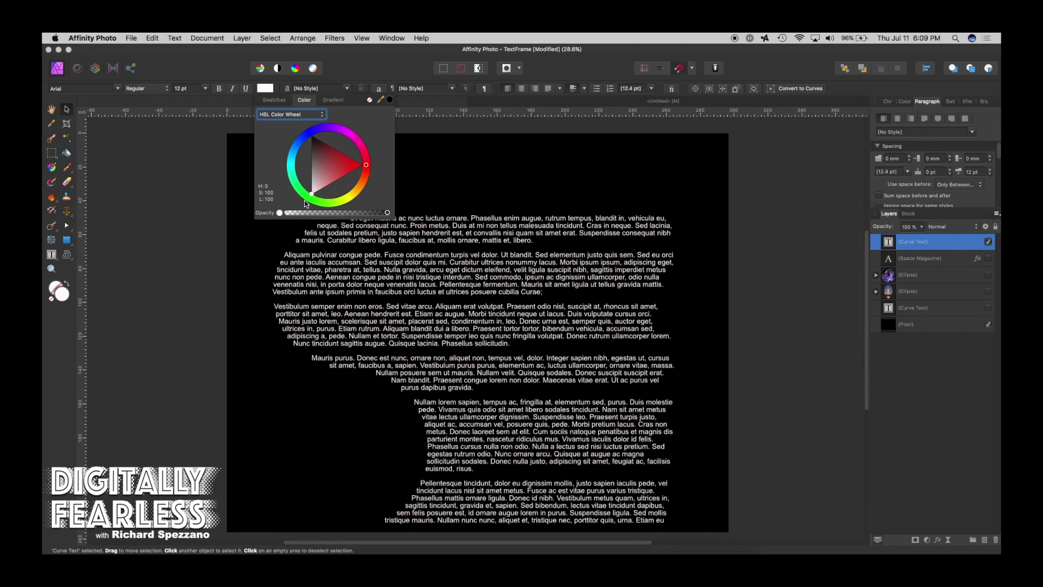
Step: Draw and enlarge a circle in the lower-left gap beside the text, then open Stock
click(156, 158)
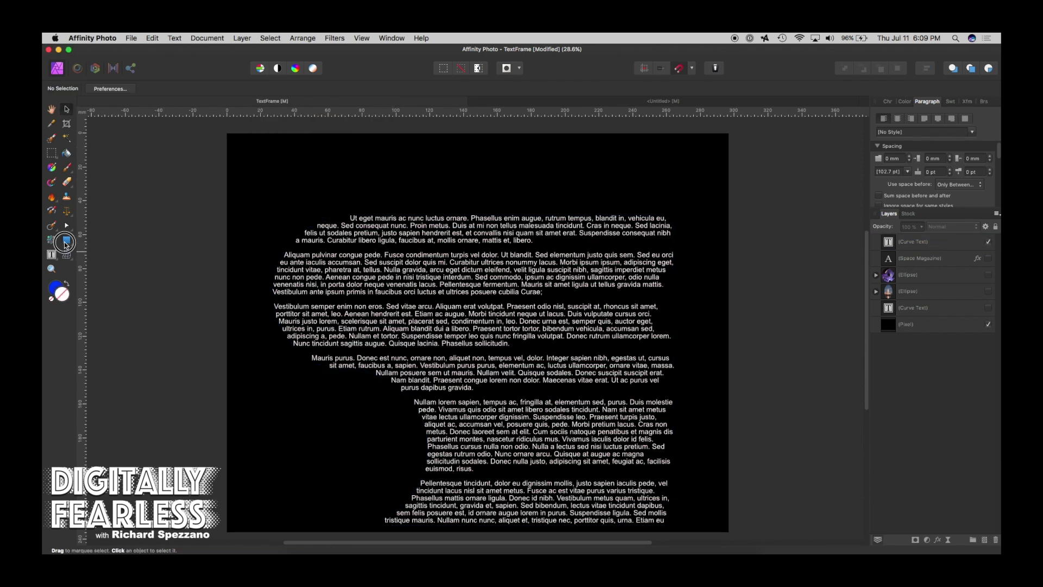
drag(66, 240, 94, 257)
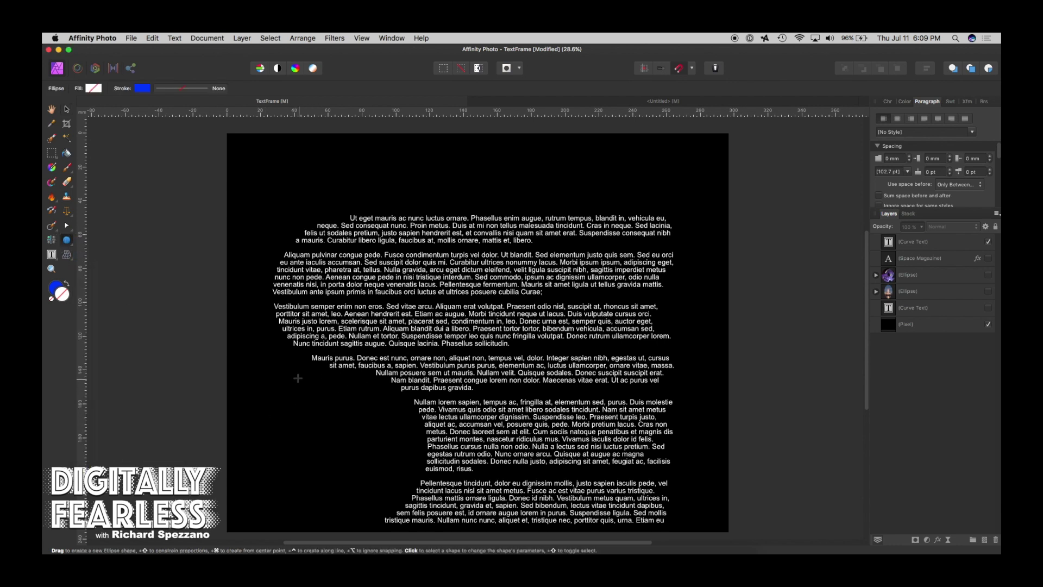
drag(293, 378, 408, 532)
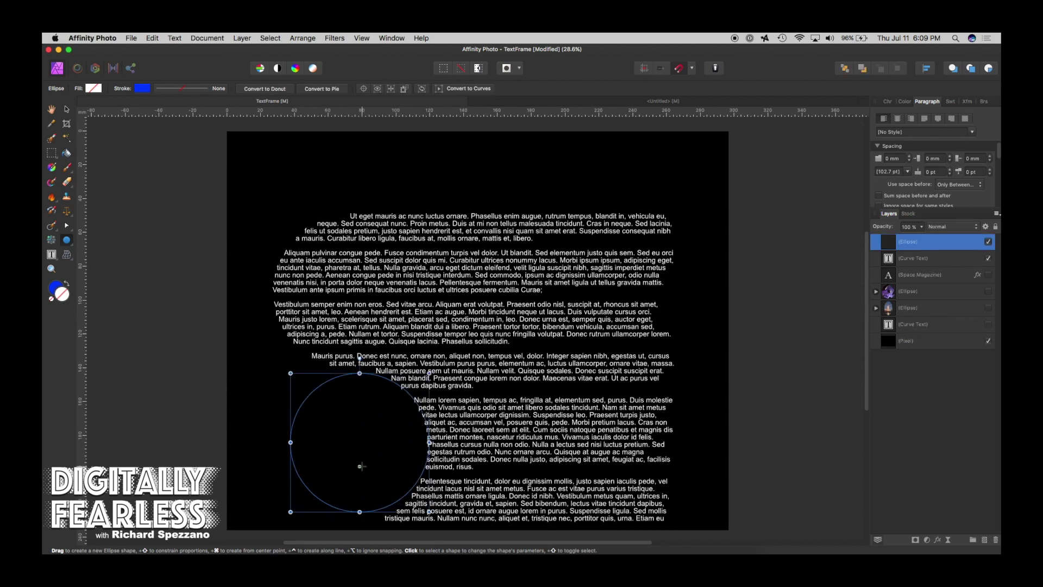
click(66, 110)
drag(330, 411, 319, 418)
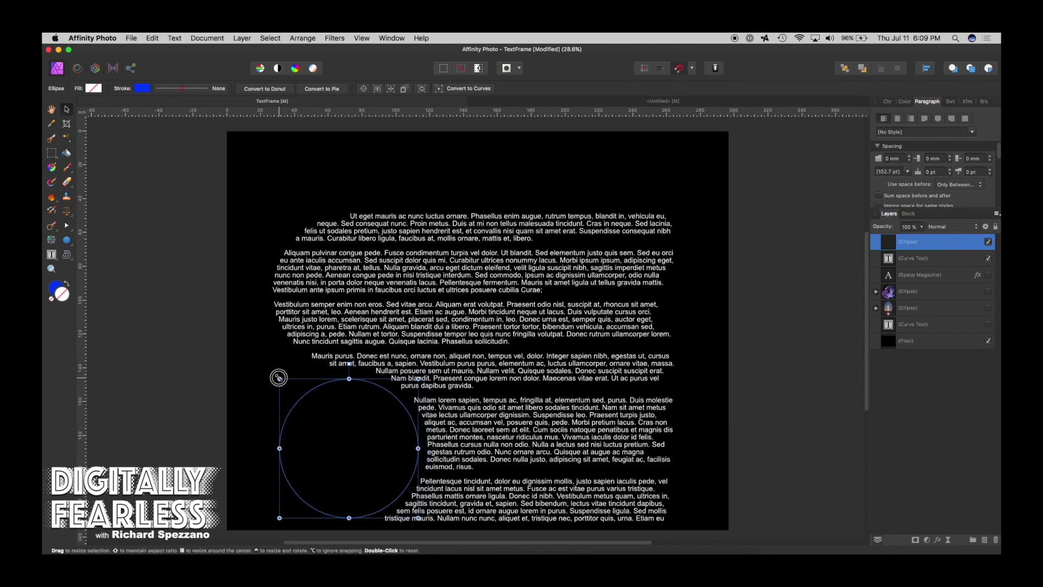
drag(279, 378, 272, 368)
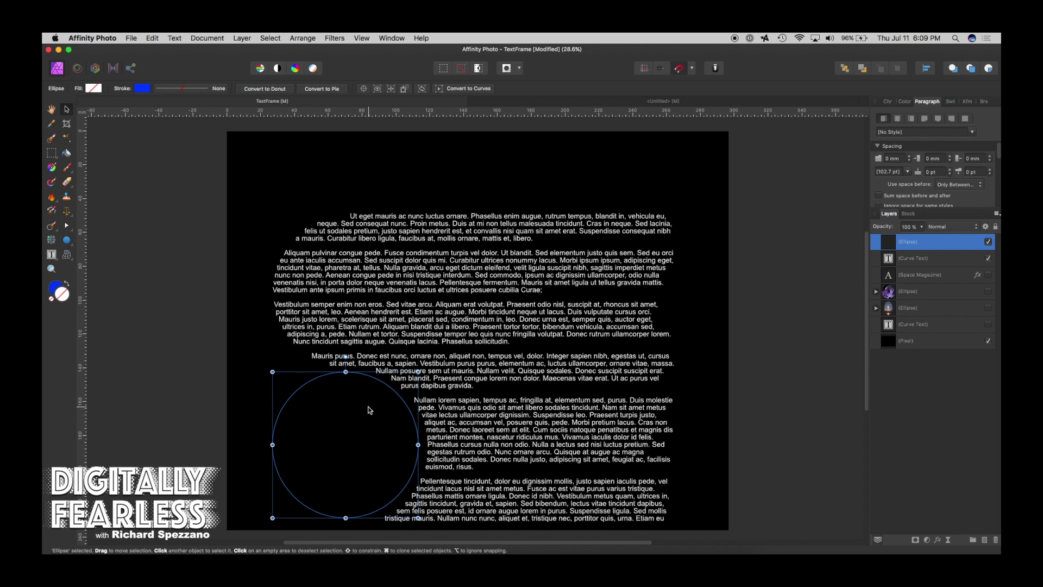
click(912, 216)
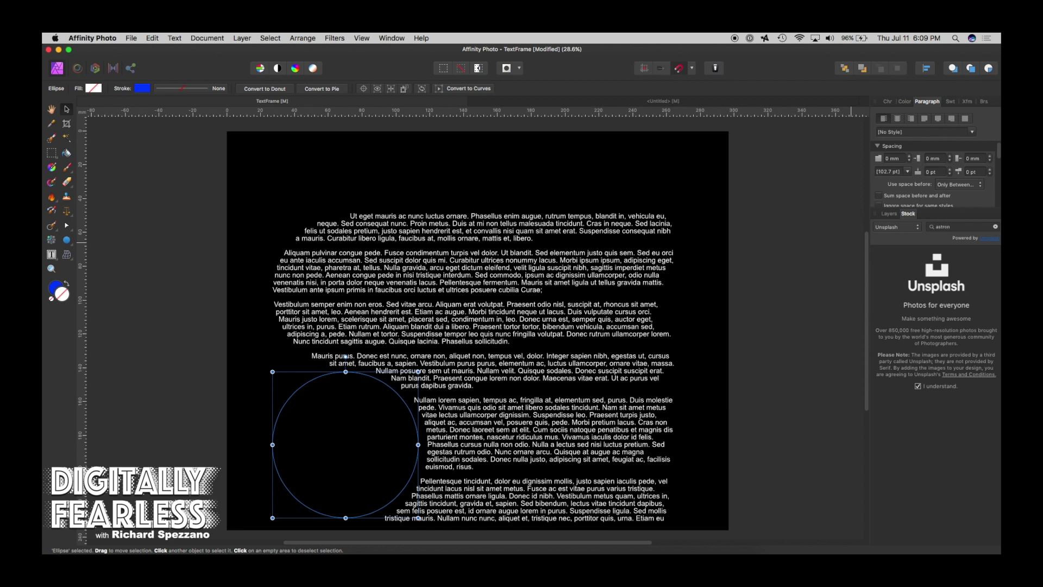
Step: Search stock photos for 'astronaut' and delete the stray astronaut image layer
text(t)
key(Return)
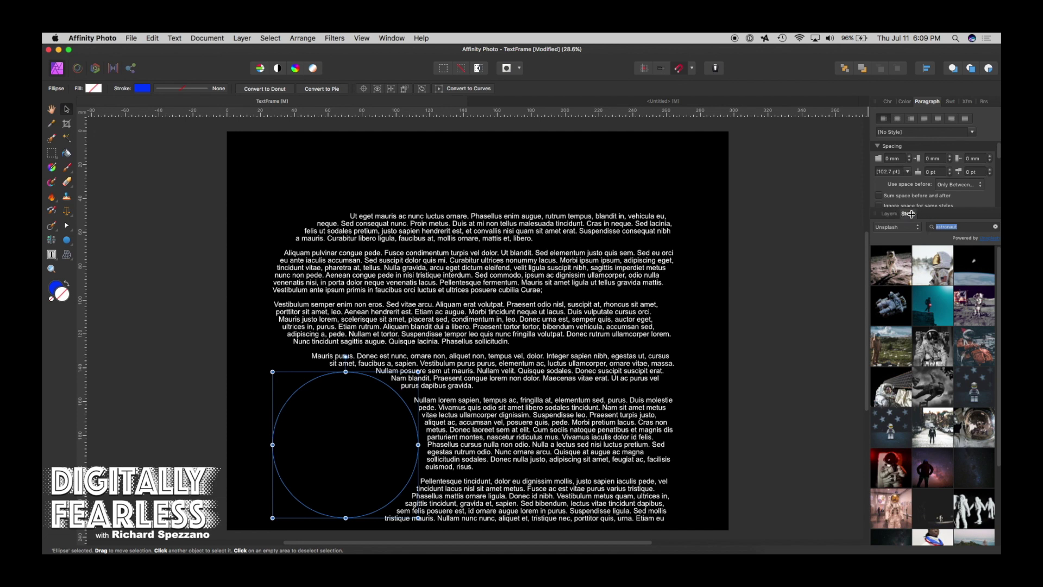
click(890, 214)
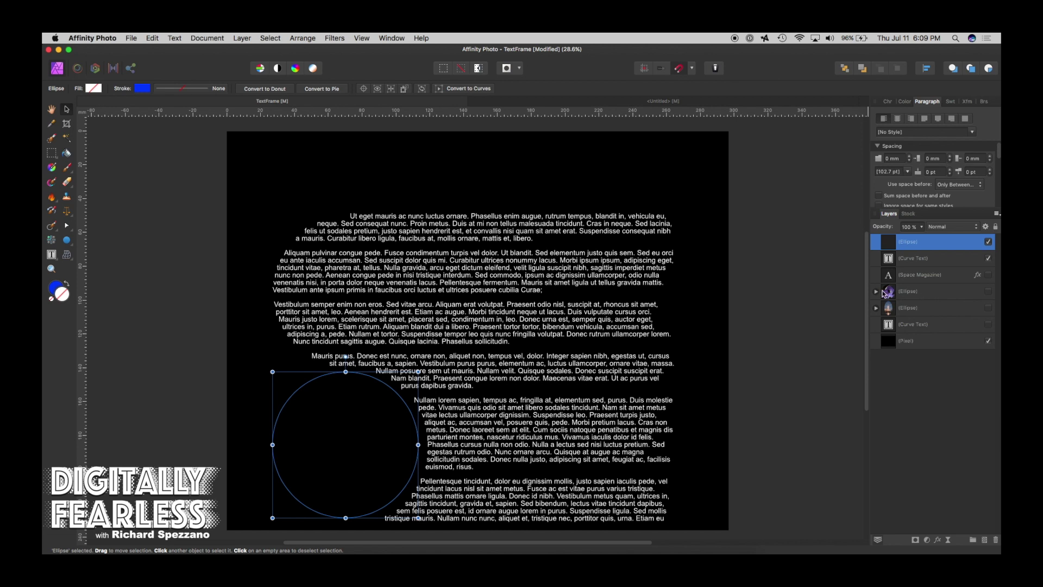
click(877, 292)
drag(894, 307, 879, 239)
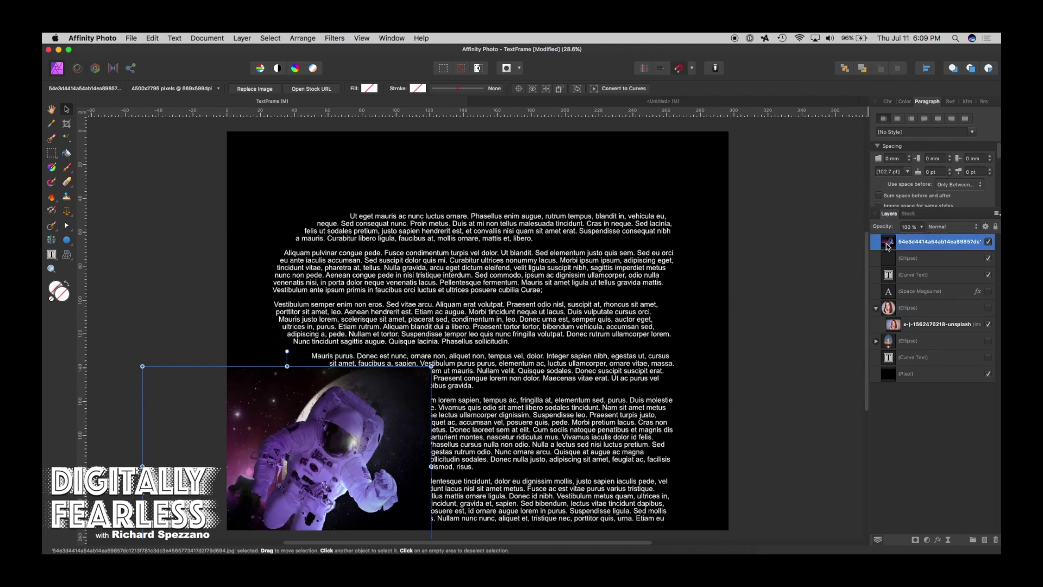
key(Delete)
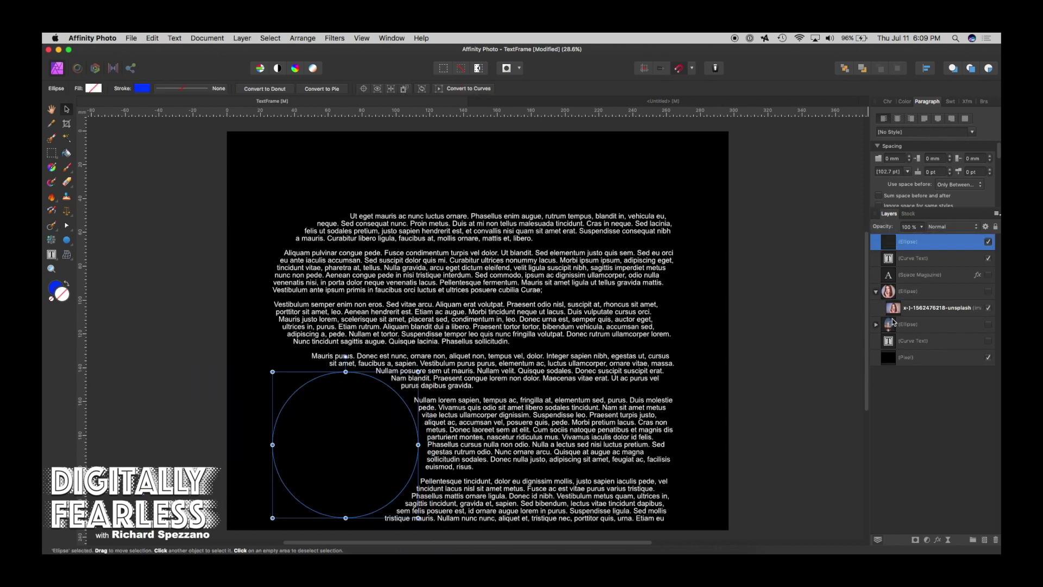
Step: Browse the astronaut results, switching the stock source from Unsplash to Pixabay
click(908, 213)
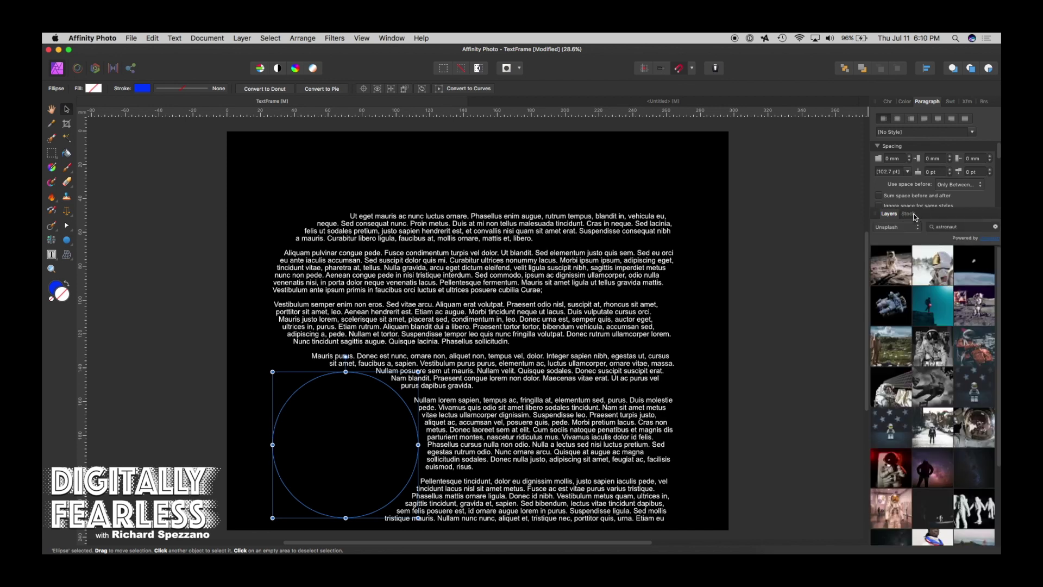
scroll(905, 386, down, 3)
scroll(900, 390, down, 10)
scroll(898, 384, down, 10)
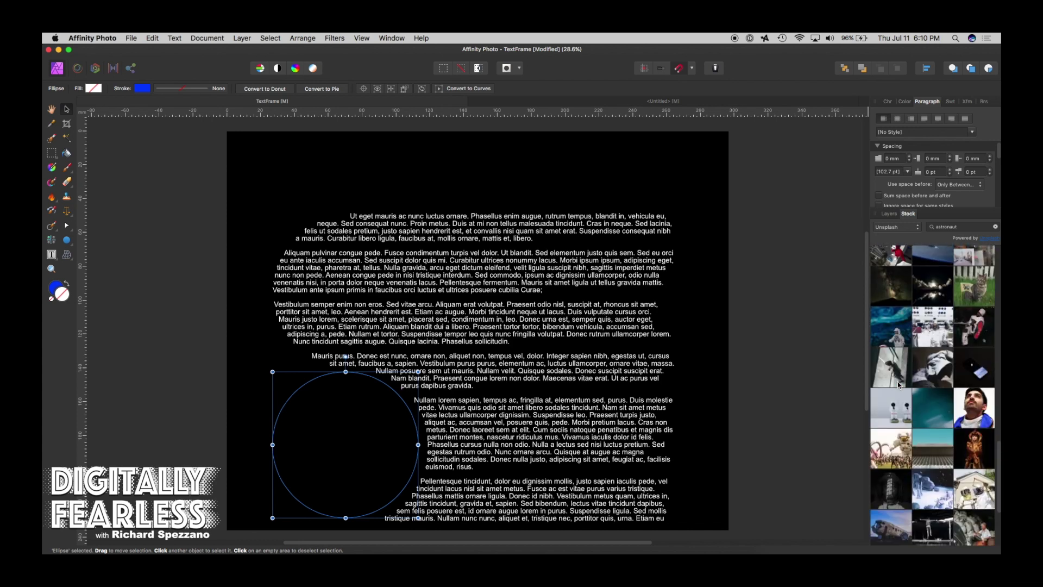
scroll(898, 384, down, 10)
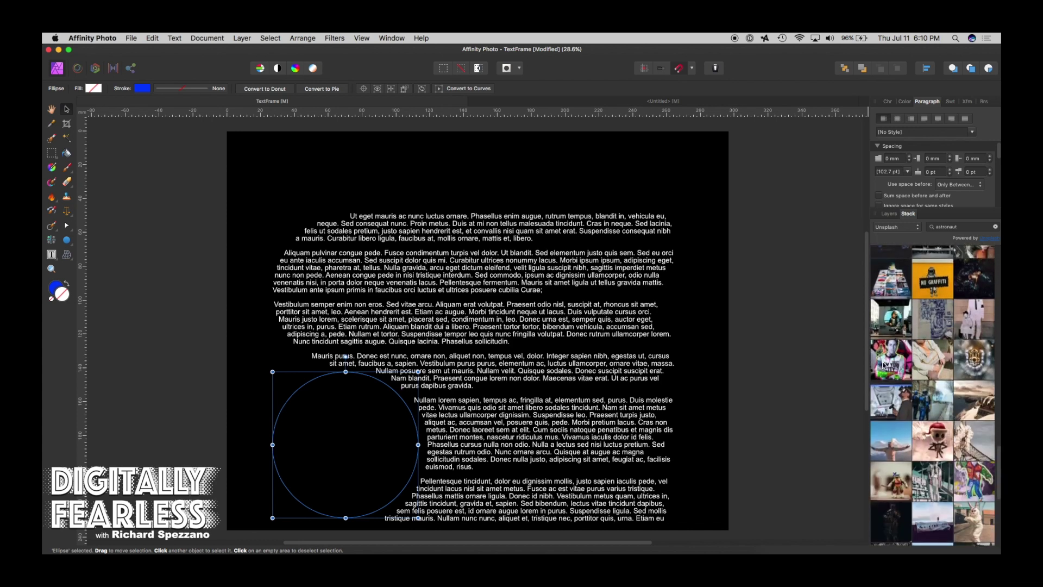
scroll(883, 368, up, 15)
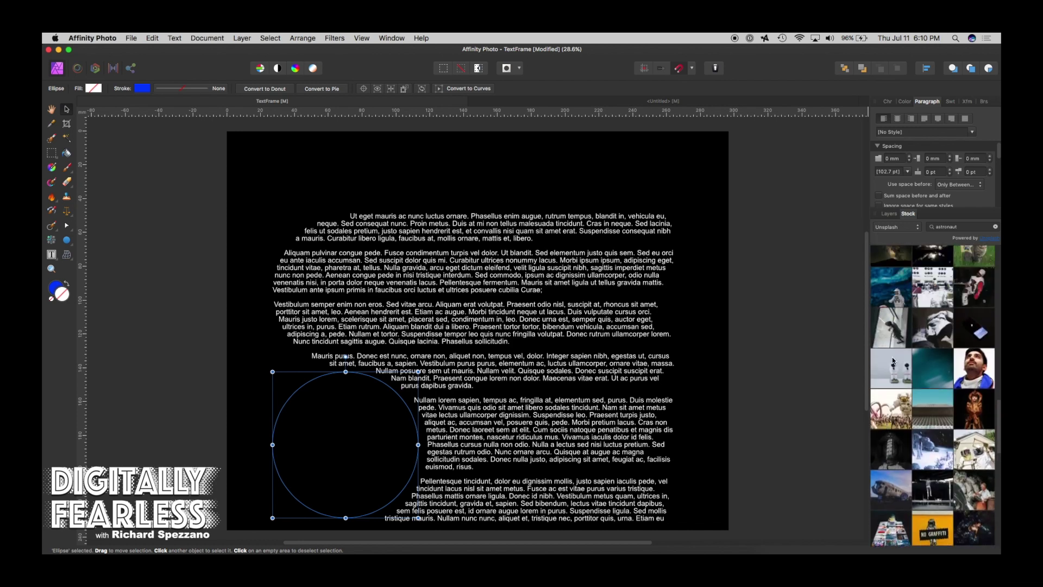
click(917, 227)
click(898, 243)
scroll(921, 338, down, 15)
scroll(920, 338, down, 3)
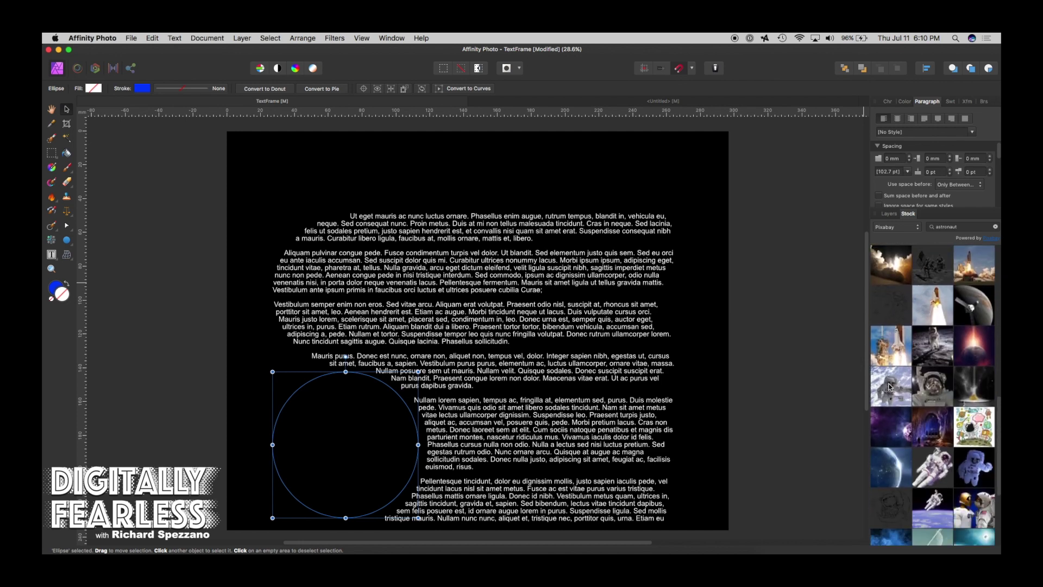
scroll(889, 380, down, 1)
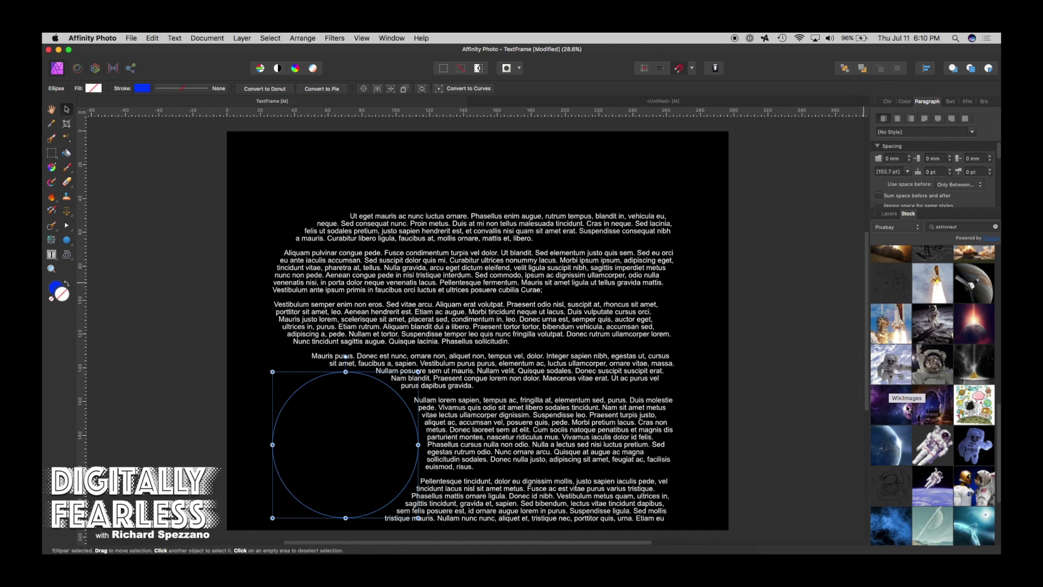
Step: Place a Pixabay astronaut photo on the page and nest it inside the lower-left circle
drag(891, 364, 420, 420)
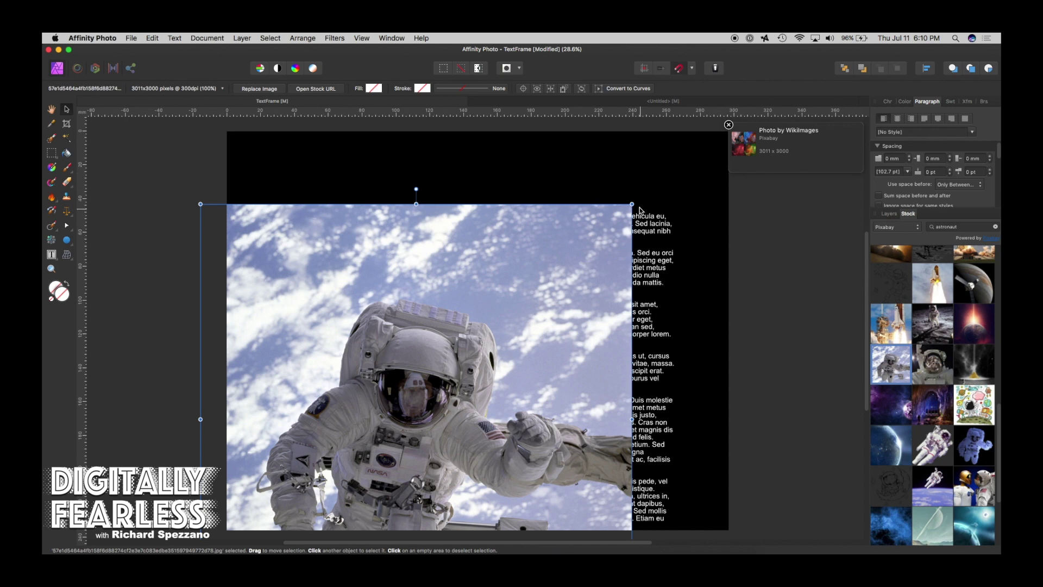
drag(631, 204, 489, 347)
drag(388, 405, 382, 341)
click(889, 215)
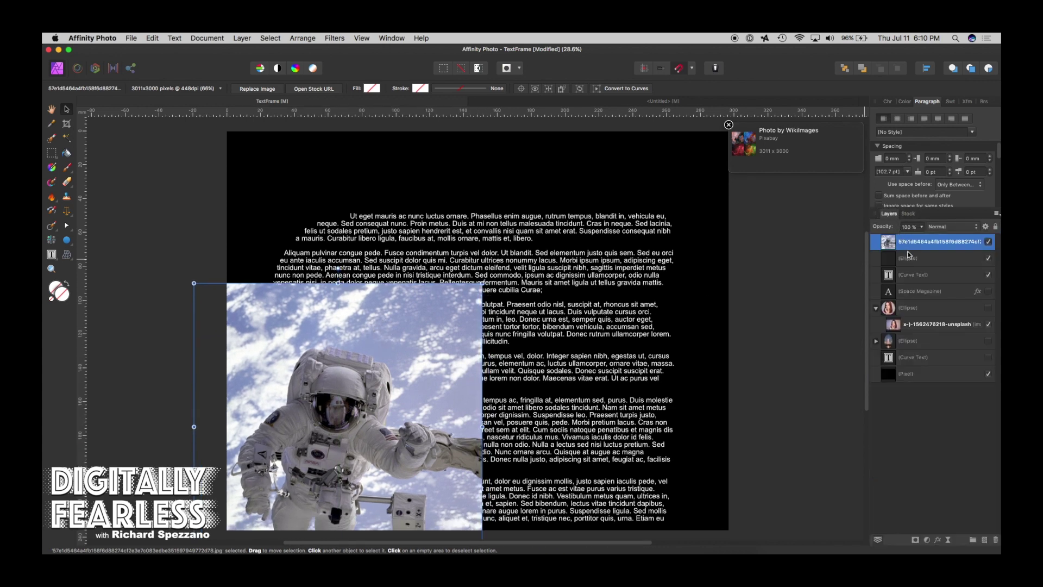
drag(891, 245, 899, 270)
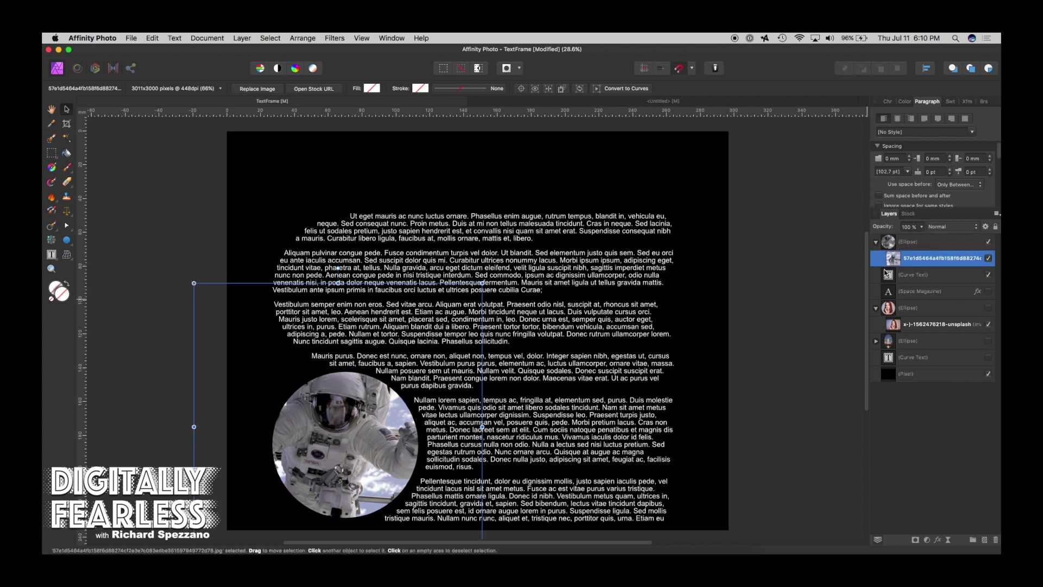
Step: Resize the astronaut photo to fit snugly within its circle, then deselect
drag(199, 284, 235, 327)
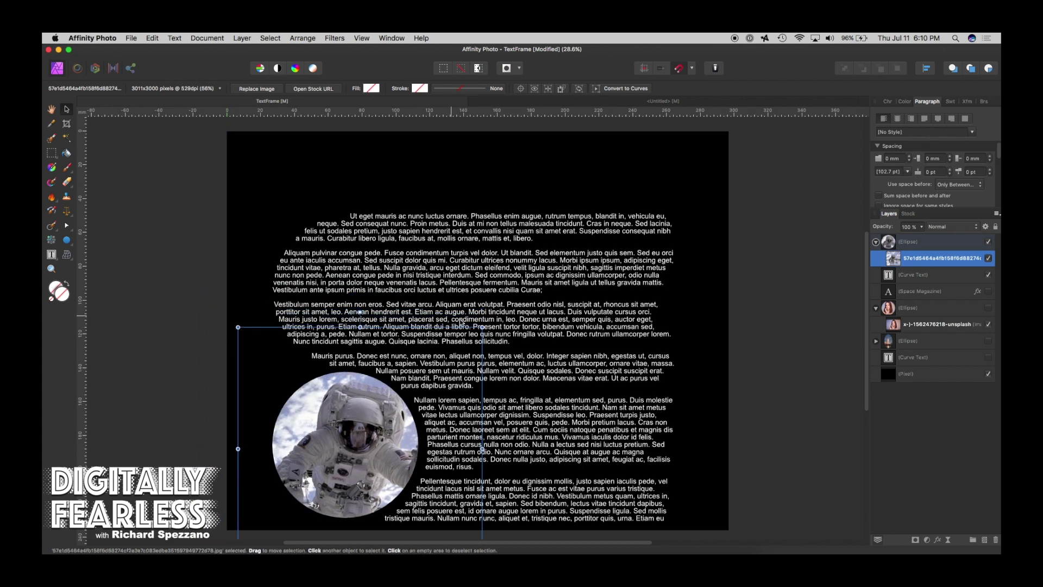
drag(482, 328, 467, 342)
drag(239, 344, 234, 338)
click(183, 309)
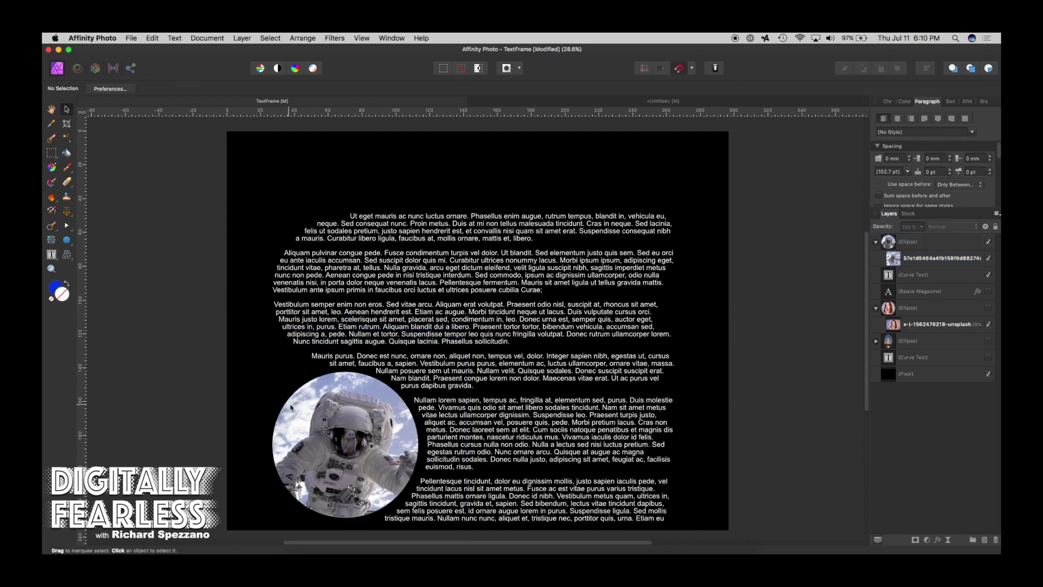
Step: Search the Pixabay stock images for rocket and place the launch photo on the page's left side
click(910, 215)
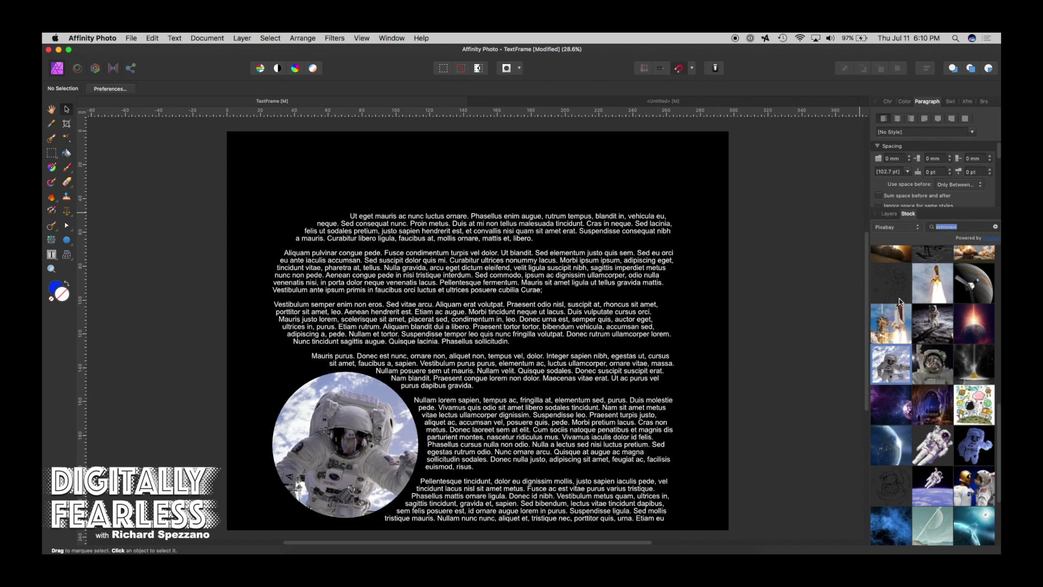
text(t)
text(ocket)
key(Return)
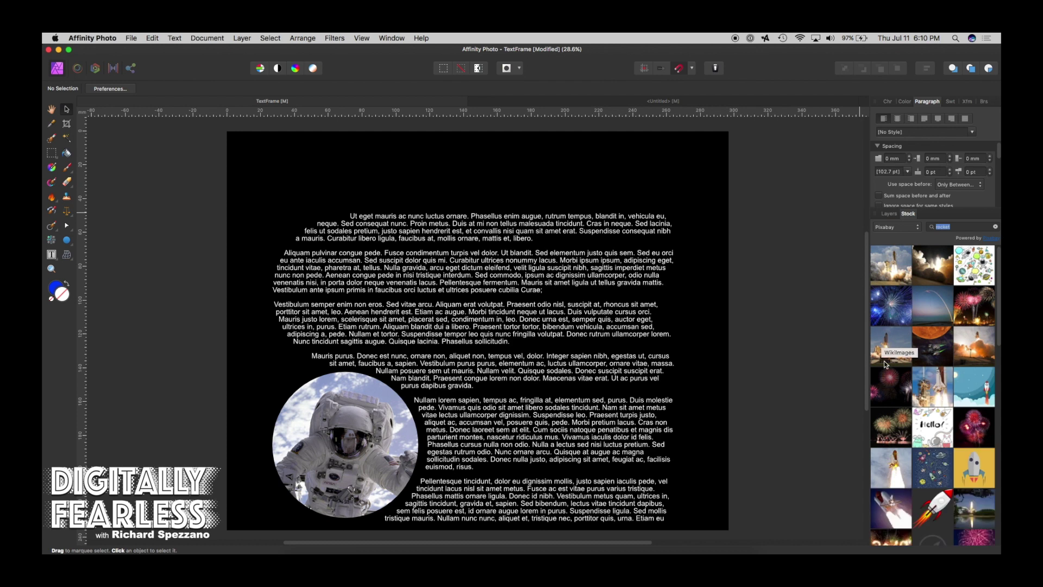
click(893, 341)
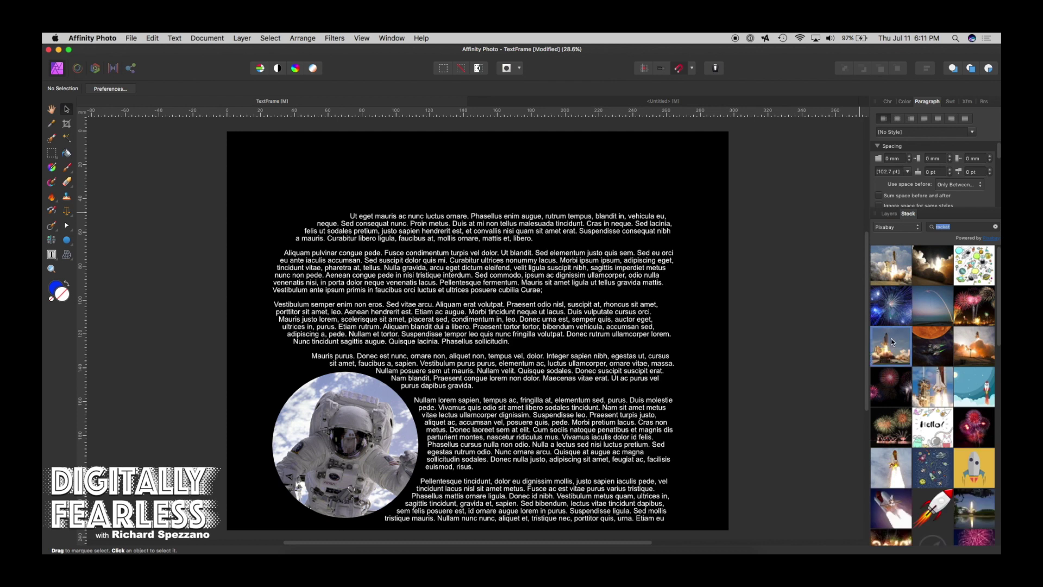
drag(893, 341, 514, 319)
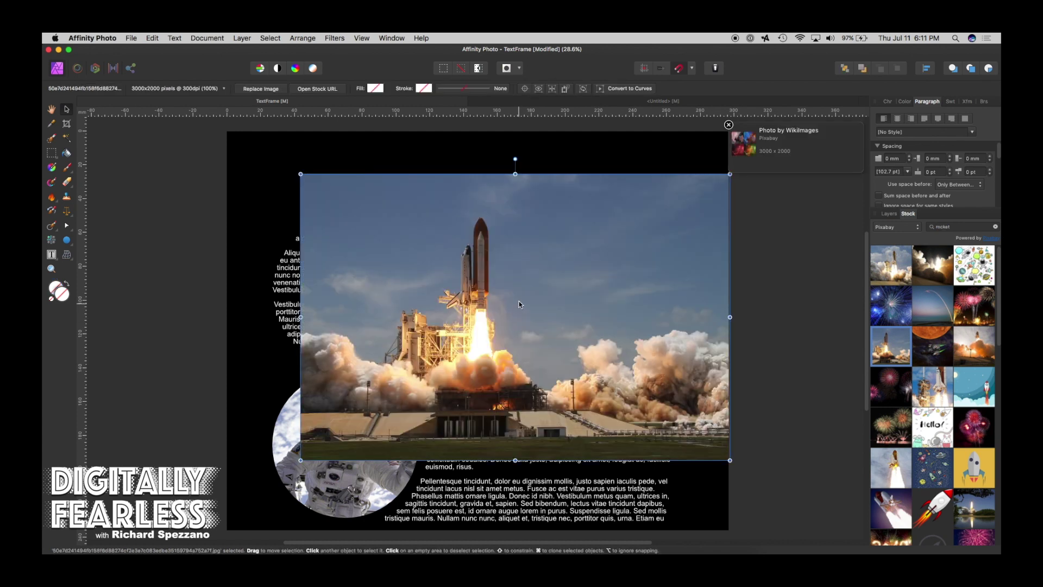
drag(632, 255, 419, 310)
Step: Draw a tall ellipse, about 98.6 × 183.5 mm, over the right side of the page
click(67, 242)
click(116, 254)
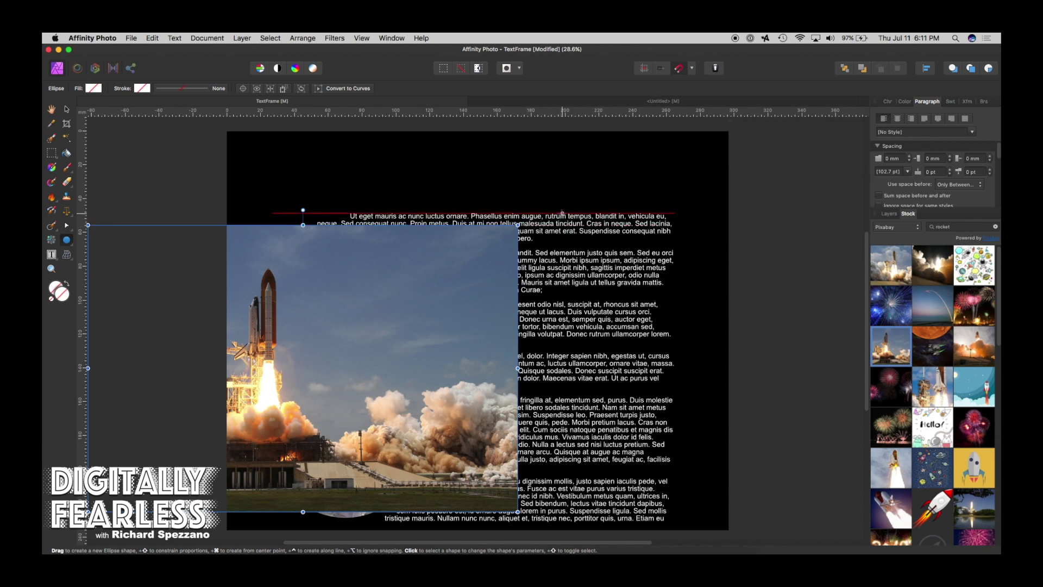
drag(562, 214, 695, 439)
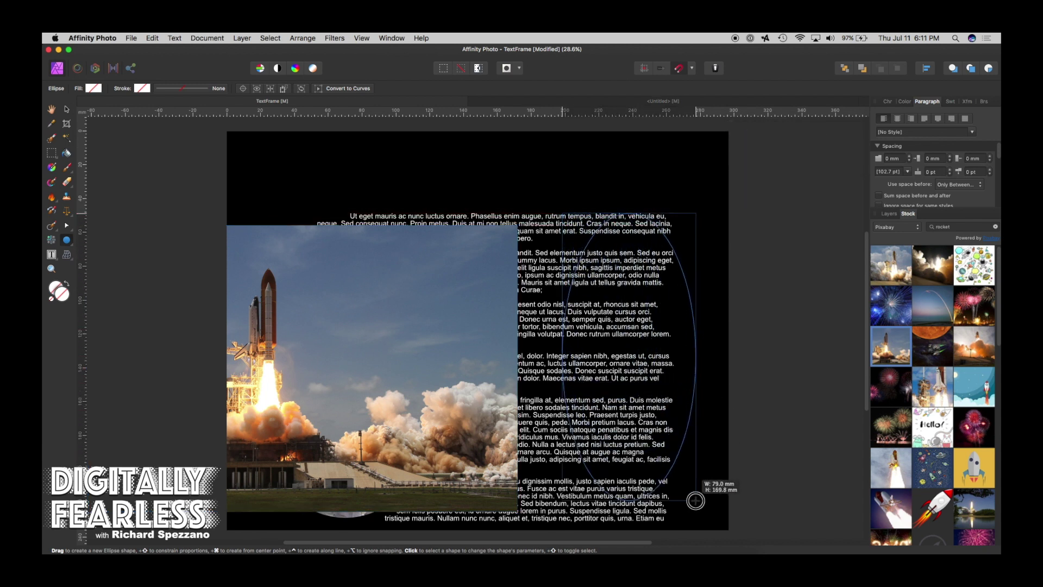
drag(695, 500, 722, 523)
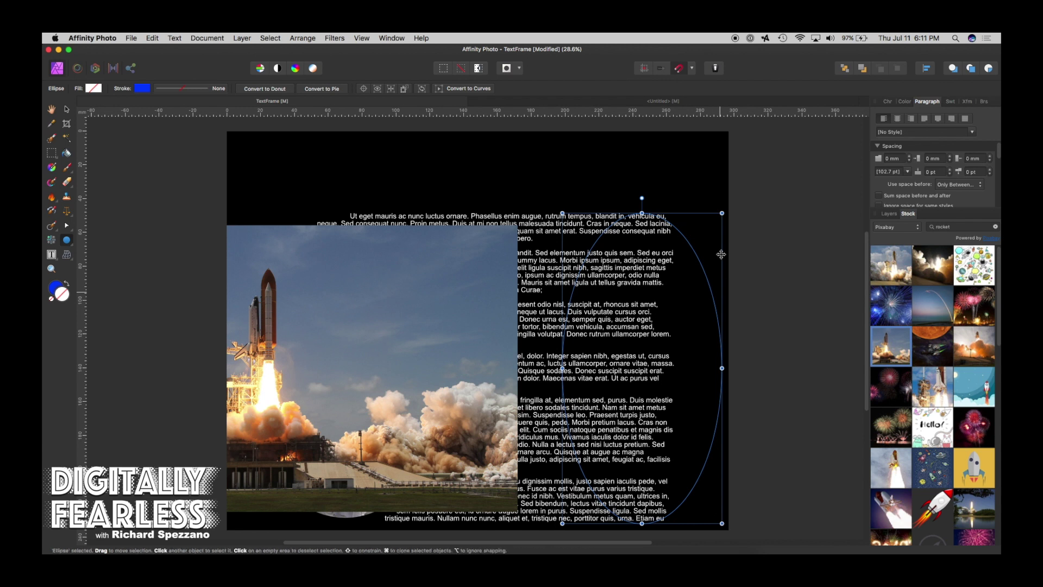
click(890, 214)
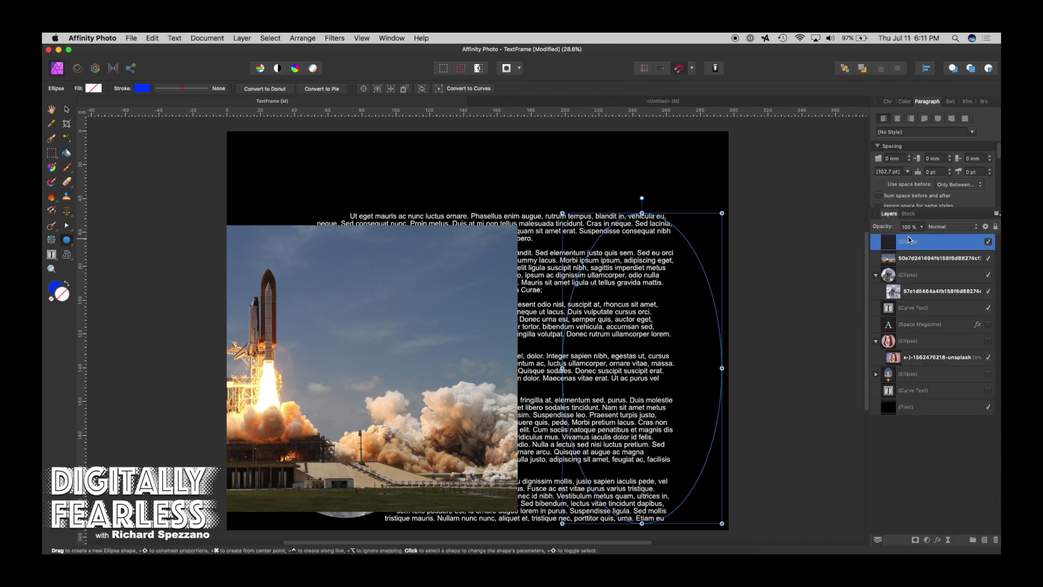
click(887, 263)
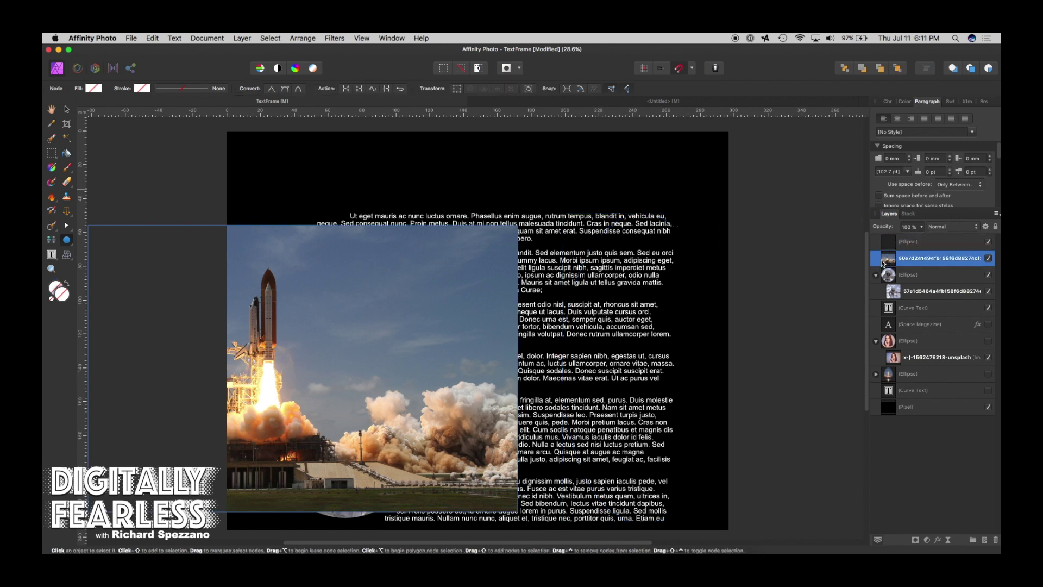
Step: Move the rocket photo to the right and clip it inside the tall ellipse layer
key(a)
drag(609, 300, 484, 299)
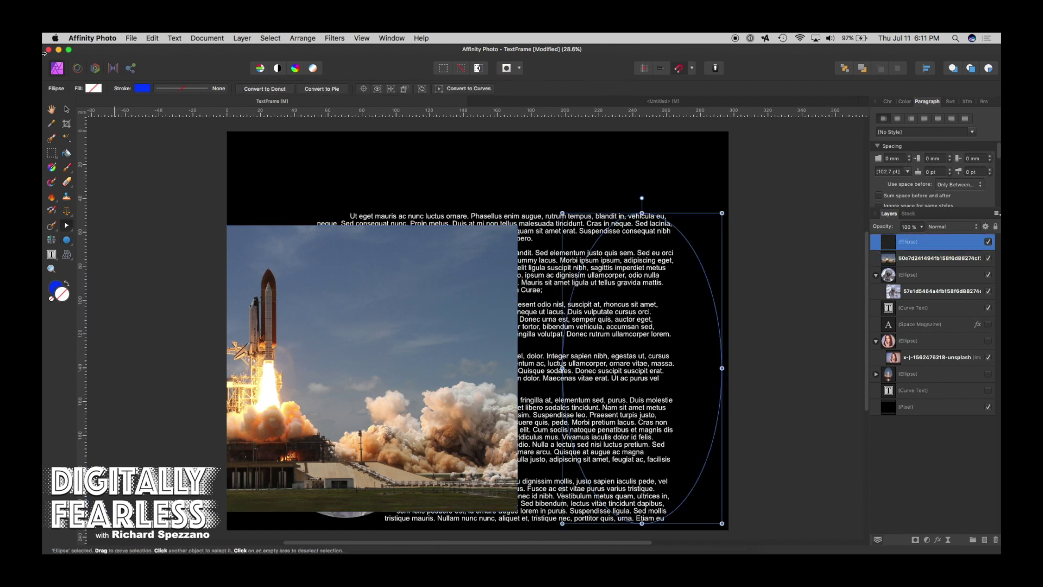
click(66, 109)
drag(299, 285, 611, 279)
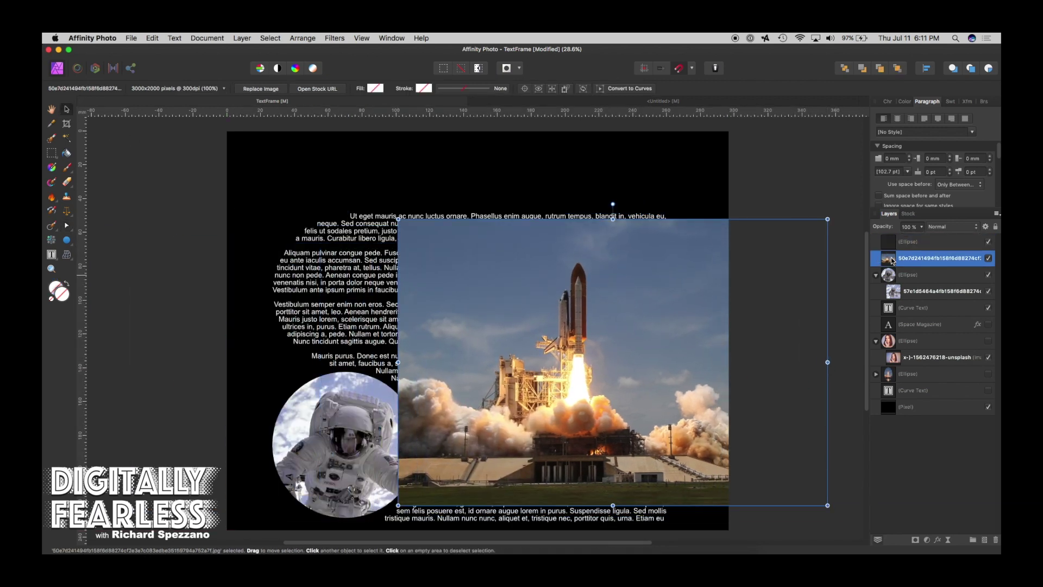
drag(891, 261, 909, 245)
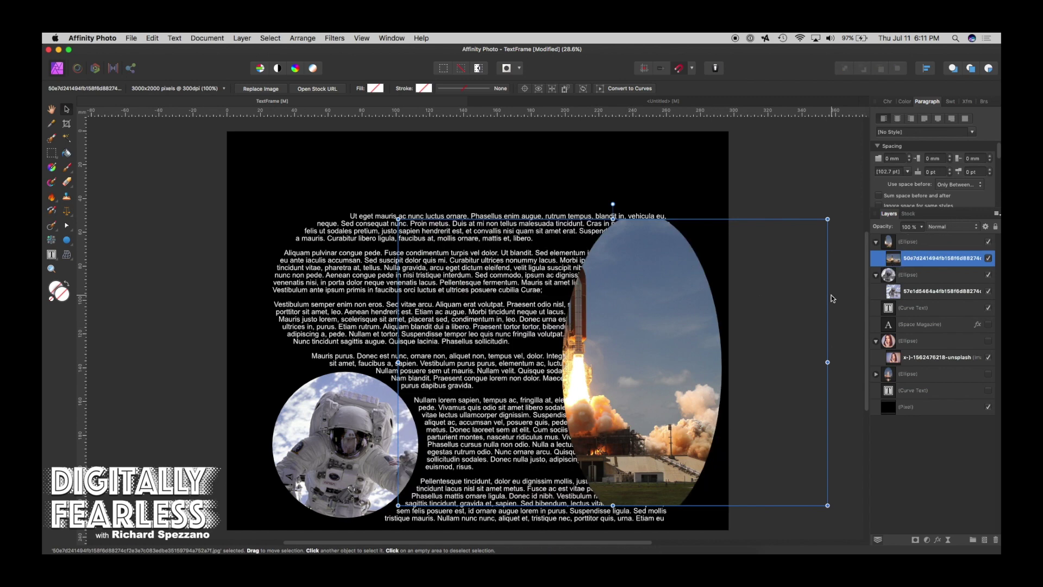
Step: Scale and reposition the rocket photo so the shuttle fills the oval
drag(693, 311, 759, 321)
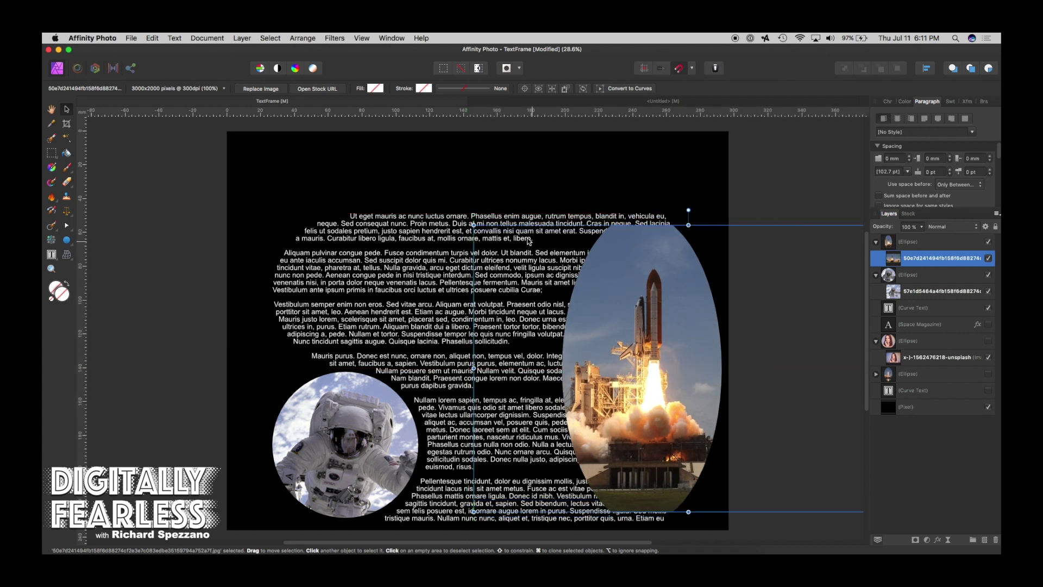
drag(474, 225, 399, 175)
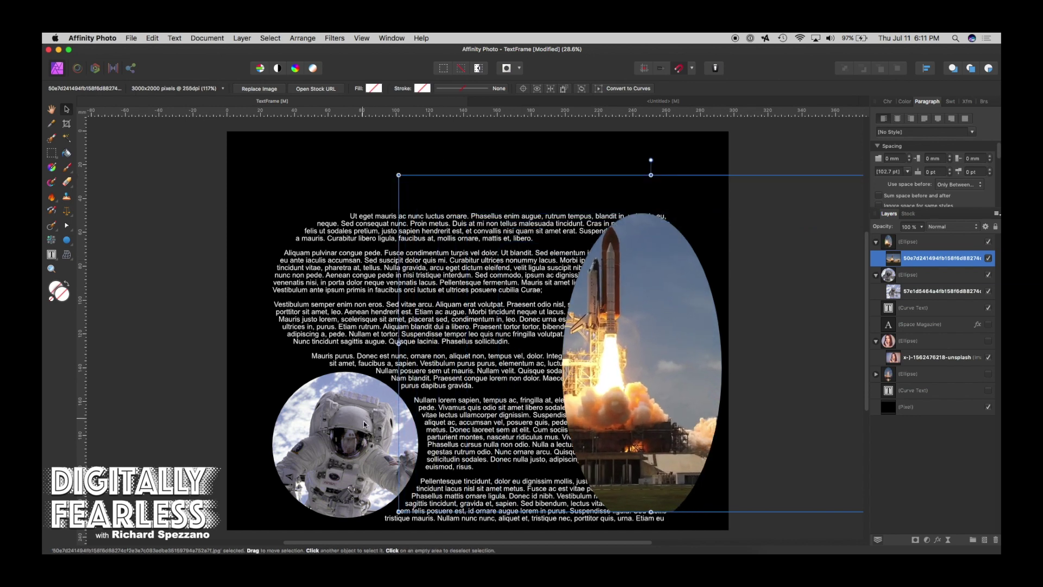
mouse_move(399, 511)
mouse_down()
mouse_move(372, 527)
mouse_move(403, 520)
mouse_up()
drag(682, 373, 707, 374)
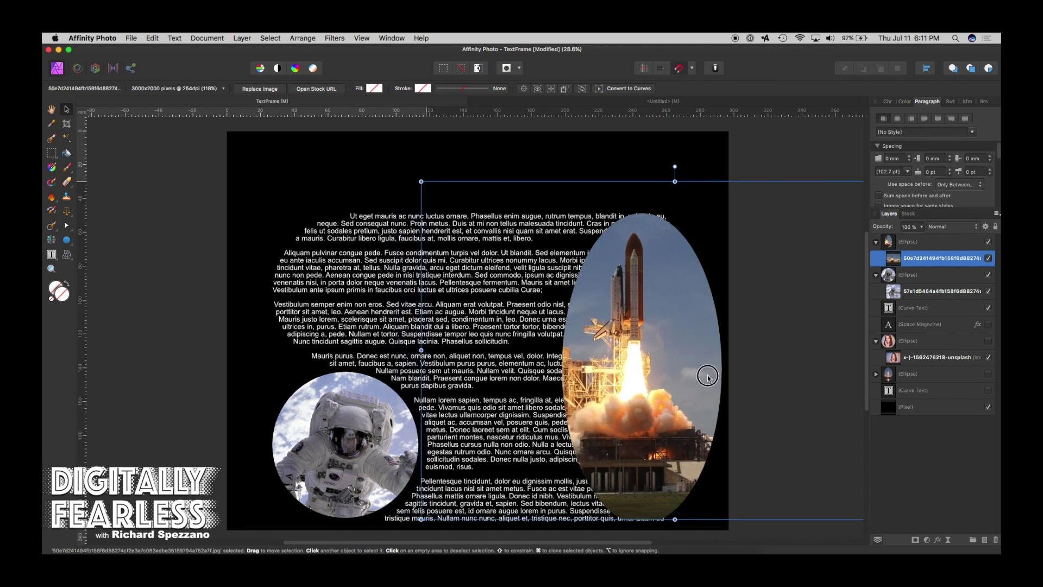
click(889, 242)
Step: Resize and nudge the rocket oval to fit the right side of the page
drag(723, 520, 708, 500)
drag(618, 356, 625, 377)
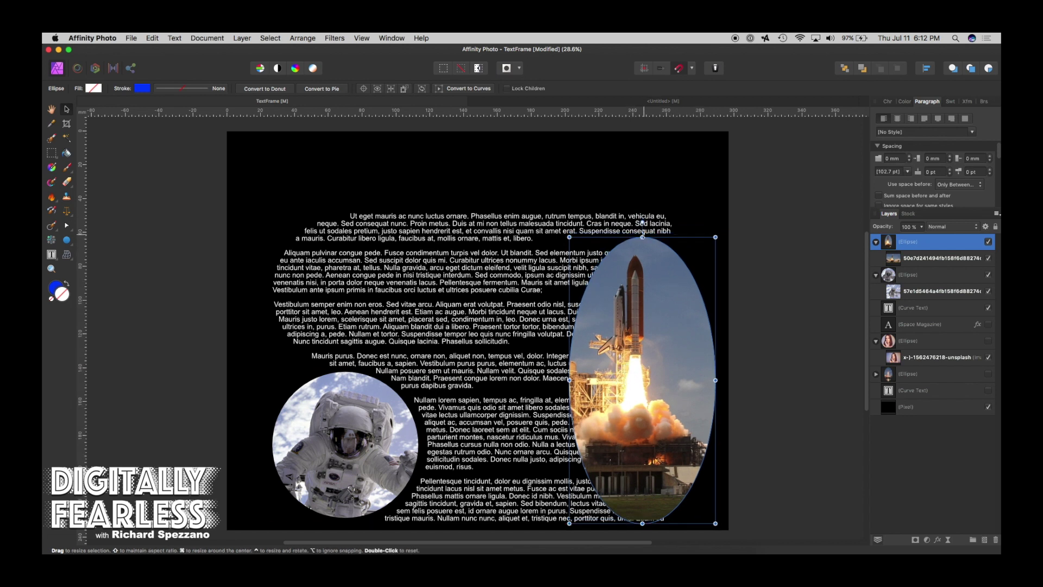
drag(643, 236, 650, 207)
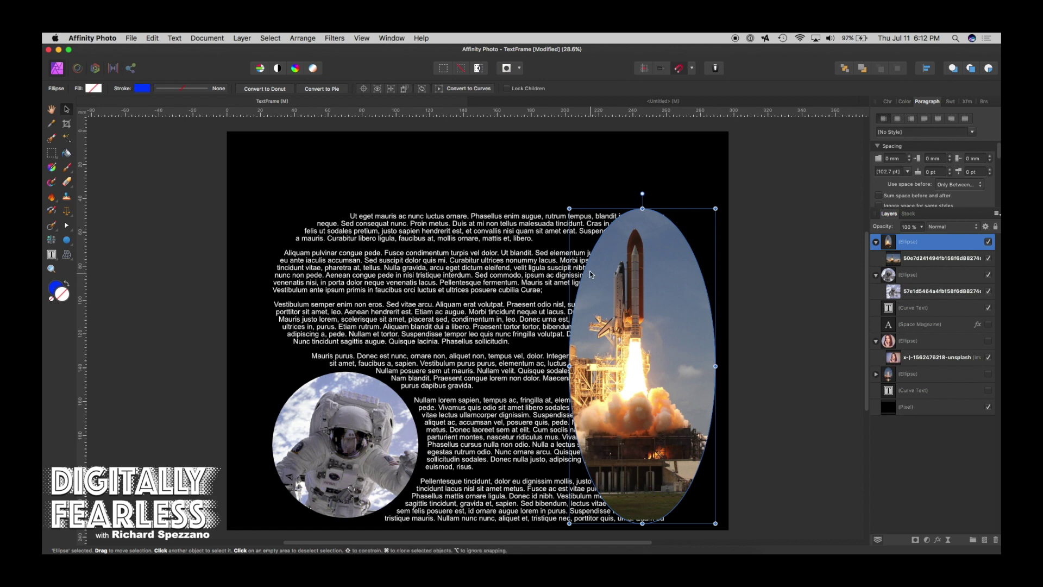
Step: Reshape the body text frame's right edge into a smooth curve following the oval
click(535, 292)
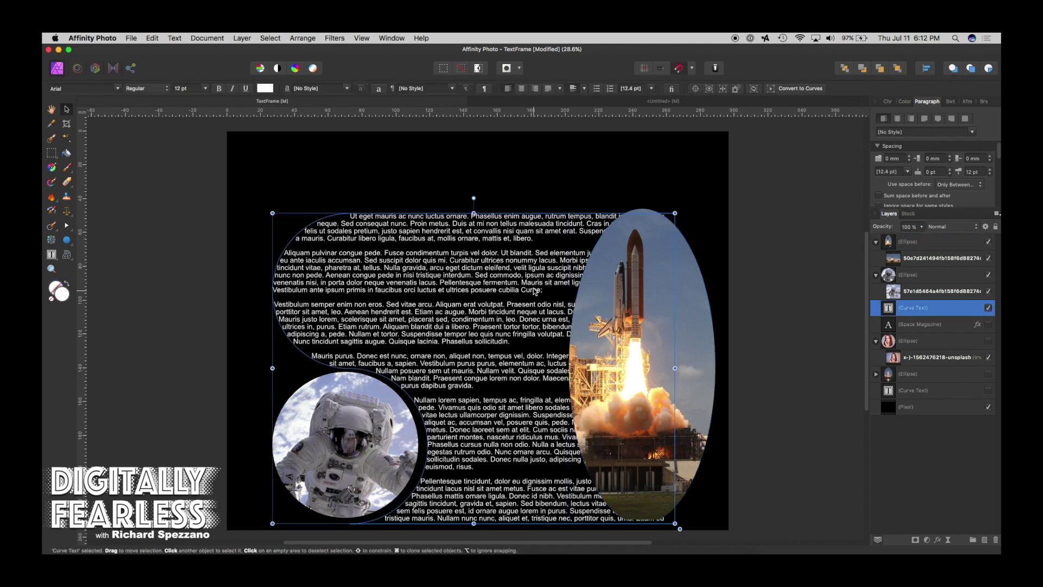
click(67, 226)
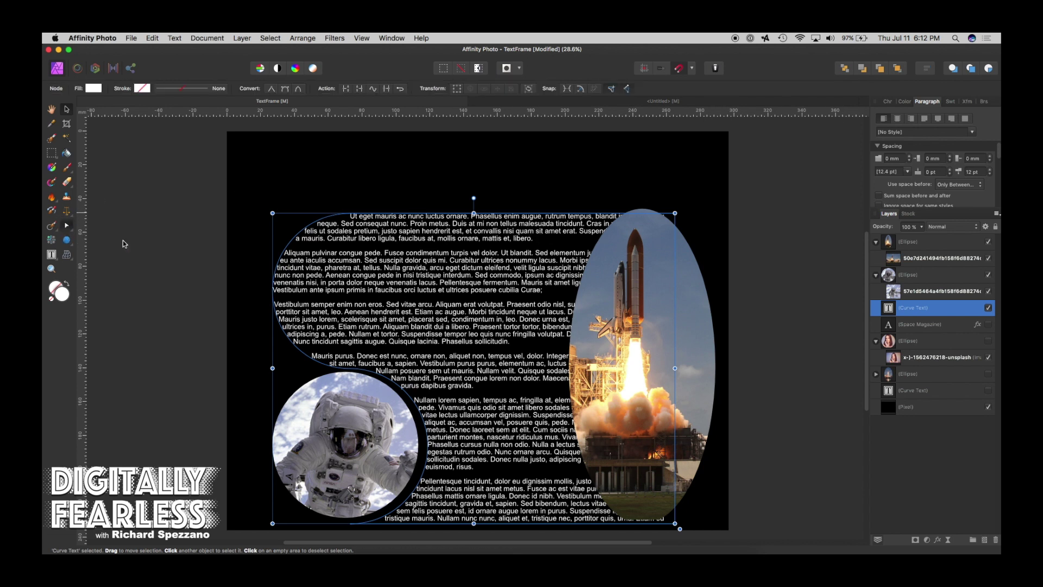
click(675, 361)
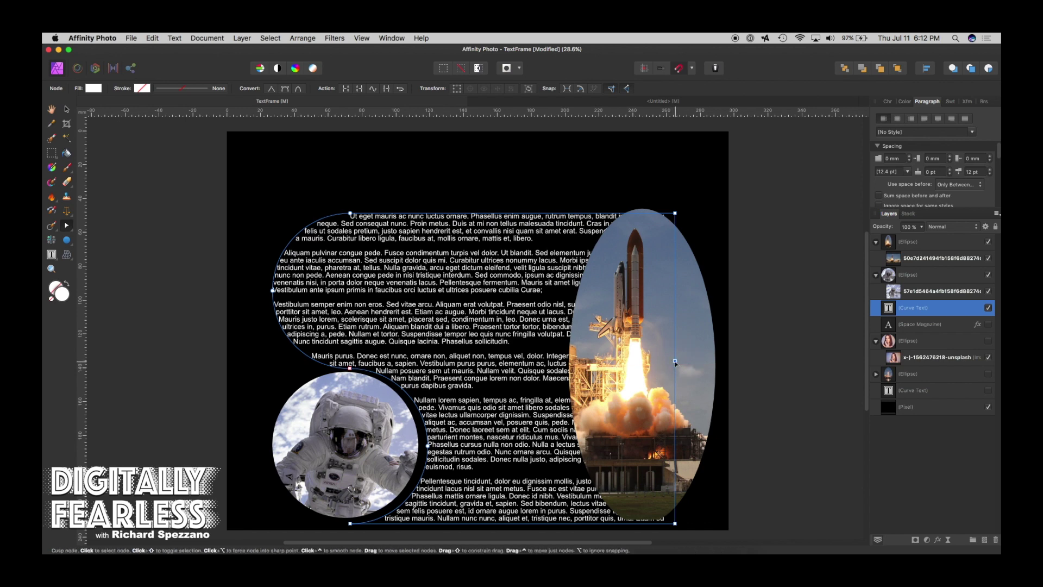
drag(676, 363, 550, 361)
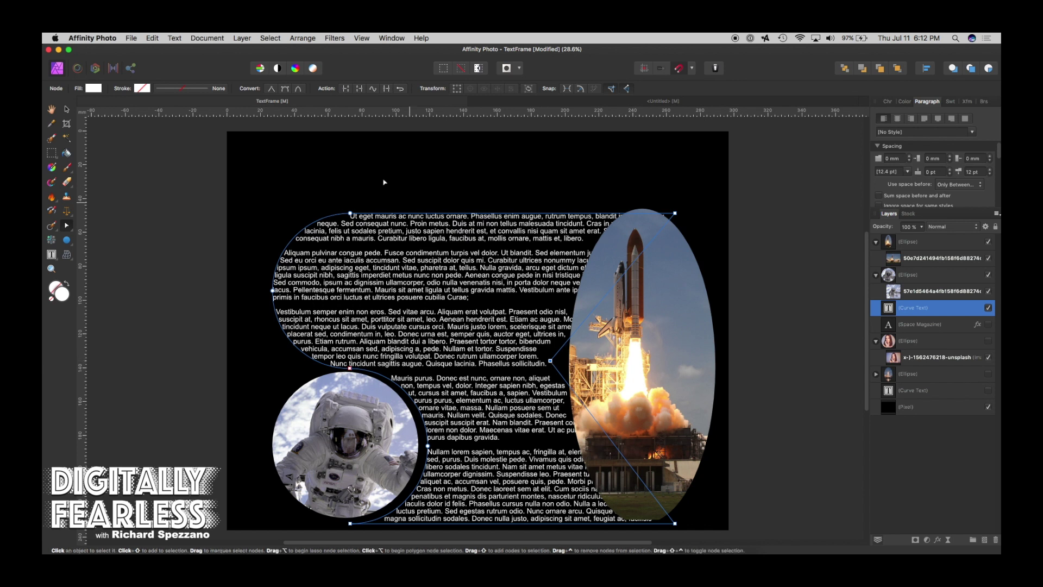
click(297, 90)
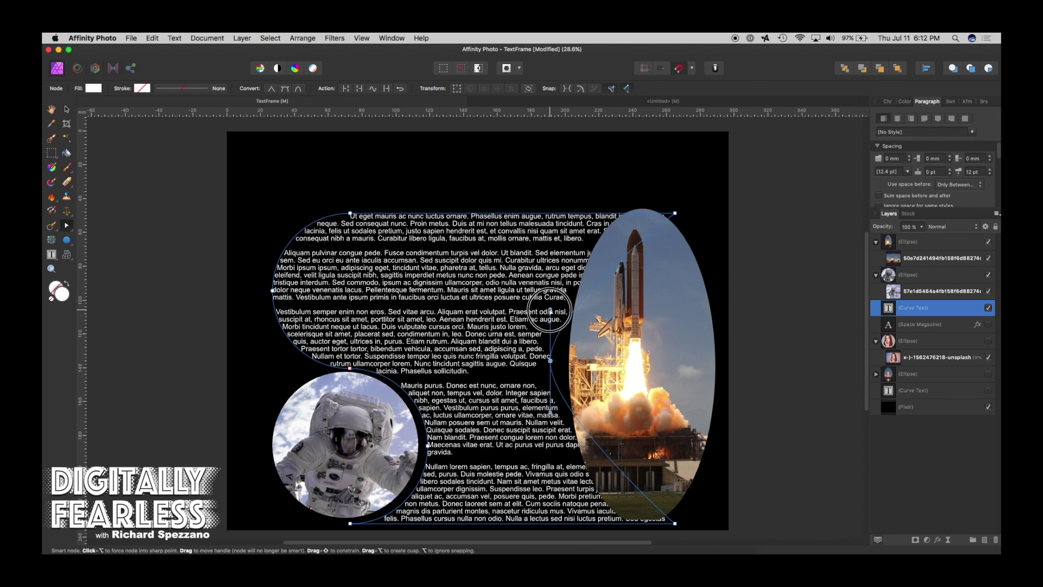
drag(550, 311, 551, 166)
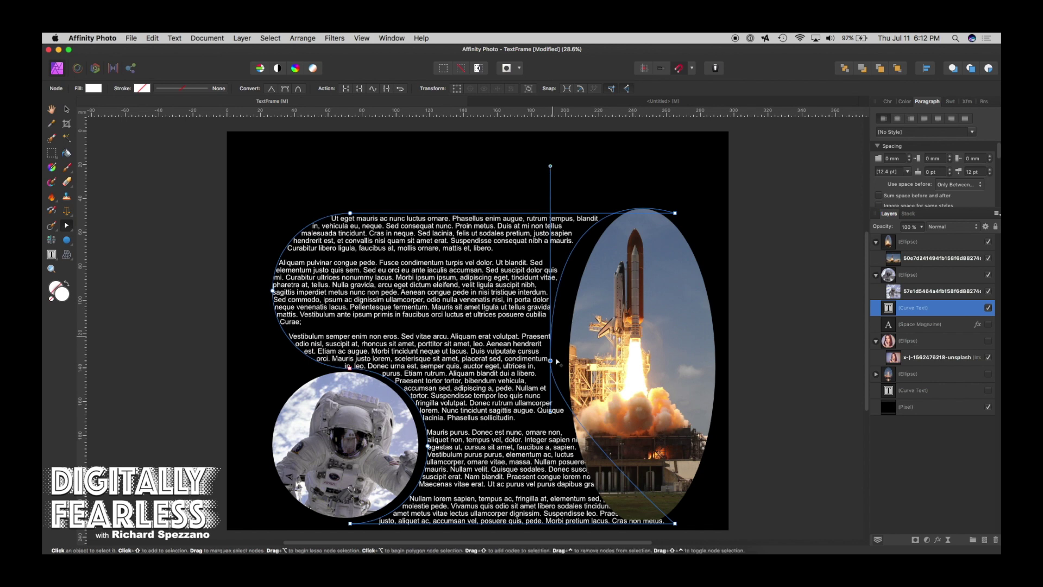
drag(551, 412, 558, 533)
drag(550, 361, 561, 363)
Step: Shorten the rocket oval to about 177.5 mm tall and deselect it
key(v)
click(655, 366)
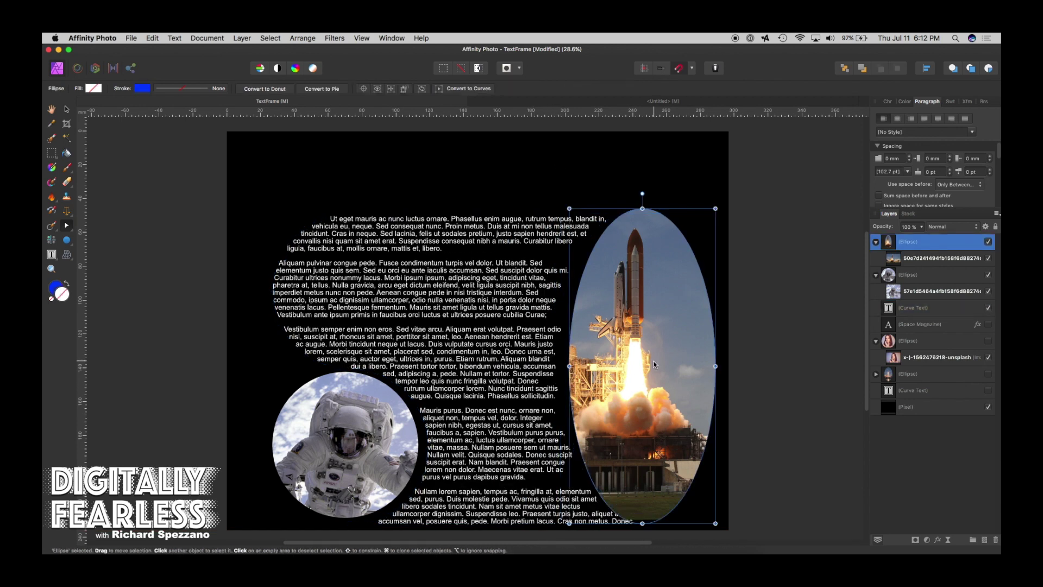
drag(643, 524, 642, 515)
drag(642, 208, 642, 218)
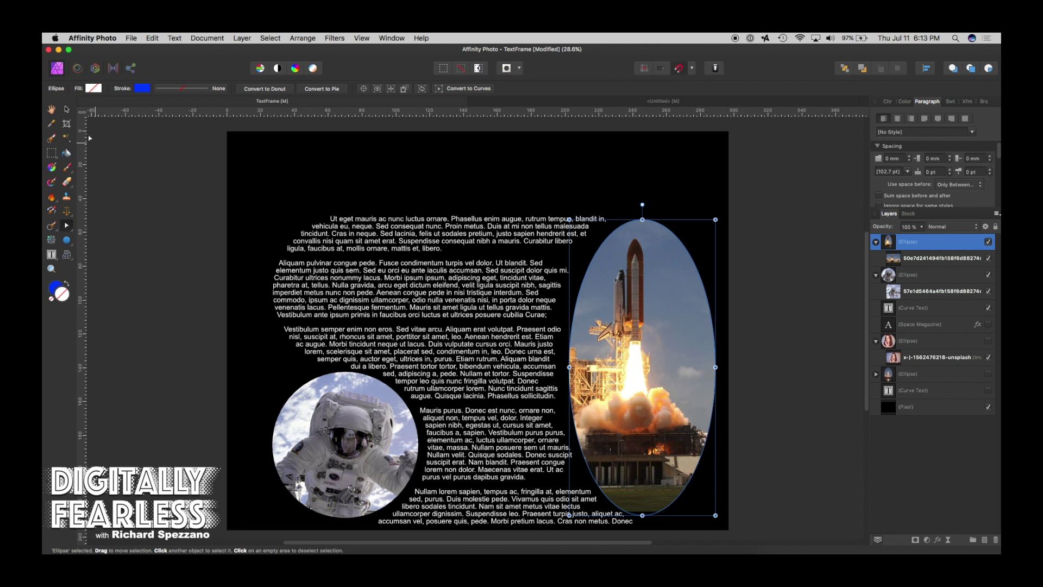
click(129, 188)
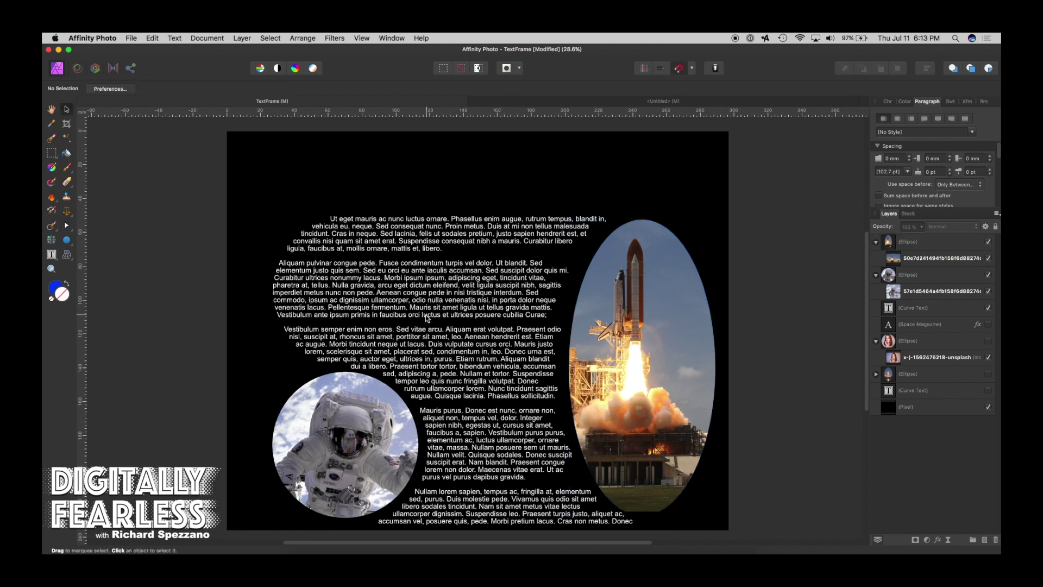
Step: Delete the unused hidden ellipses and the hidden curve text from the layers
click(876, 242)
click(876, 275)
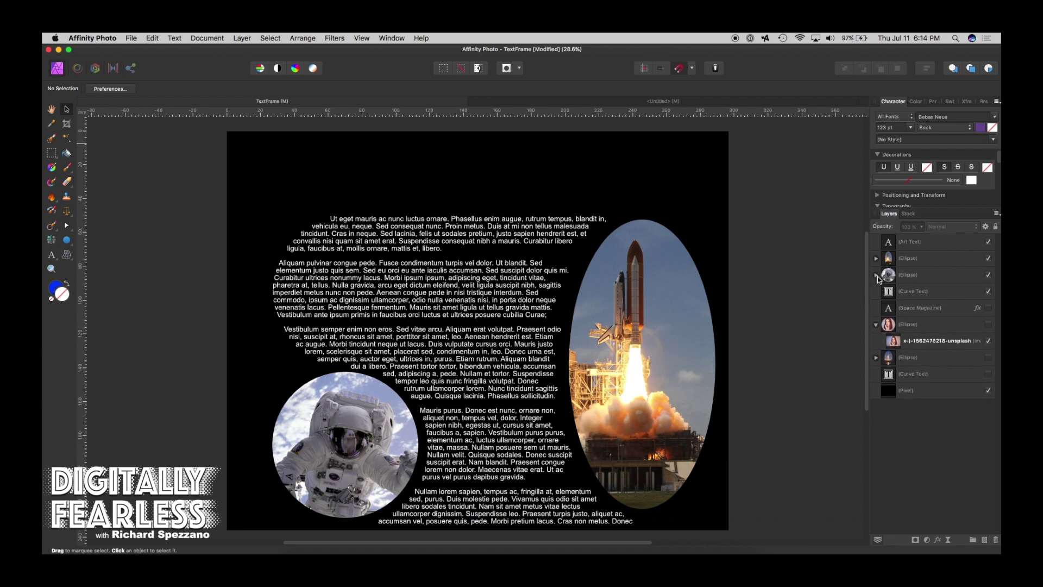
click(895, 327)
key(Delete)
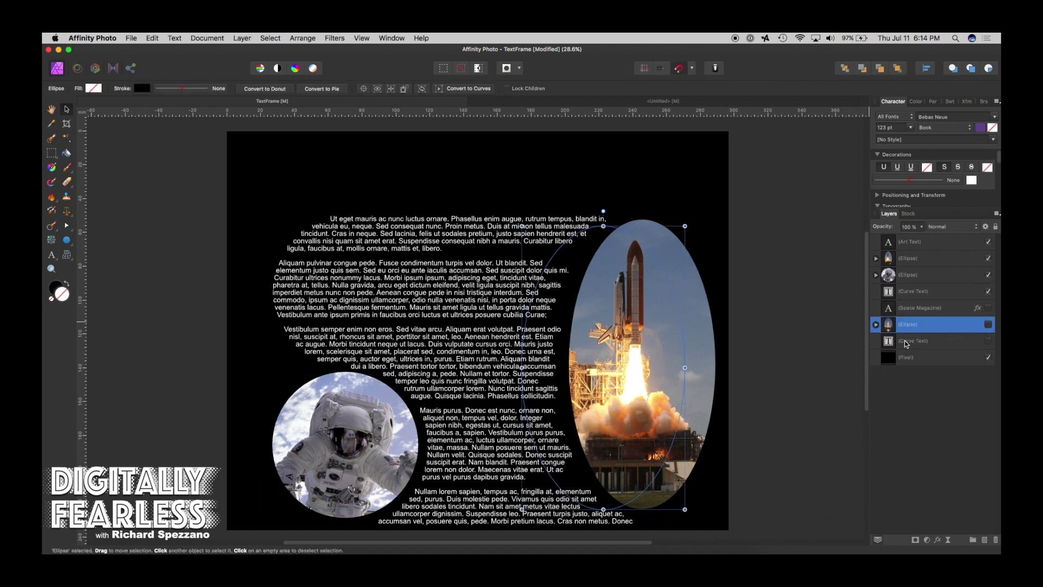
key(Delete)
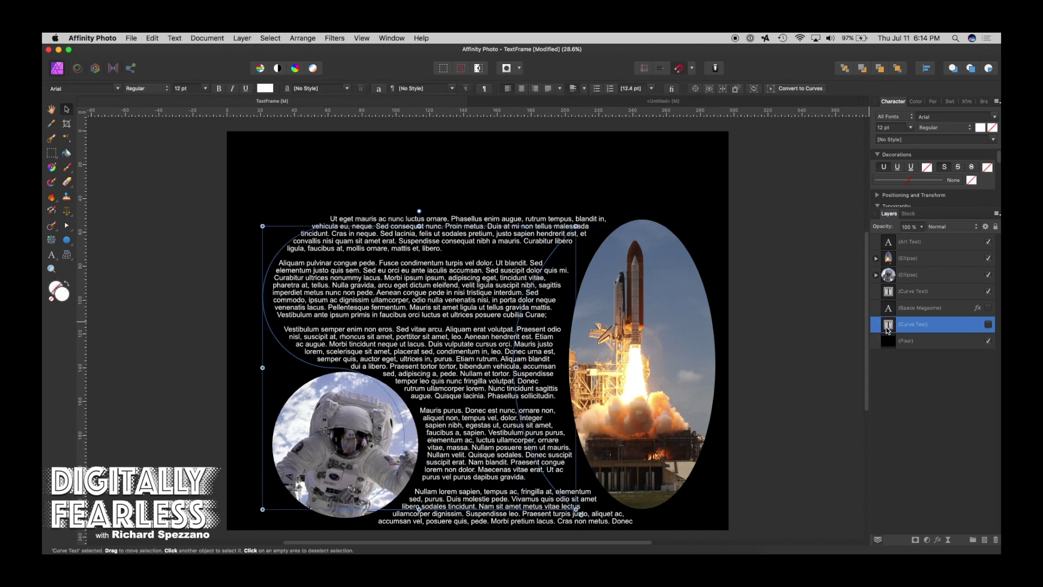
key(Delete)
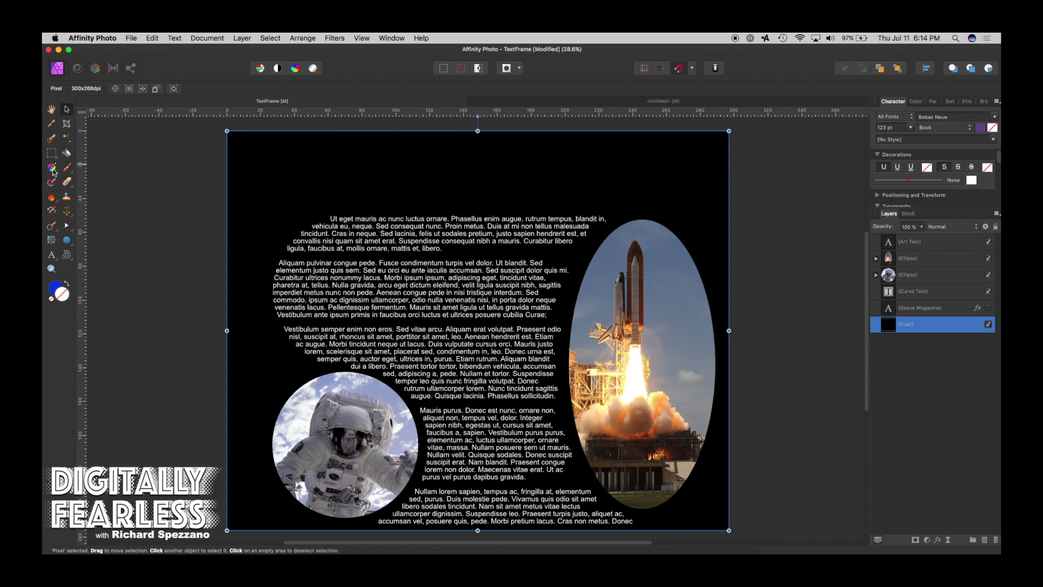
Step: Add a 'SPACE MAGAZINE' artistic text title at the top, stretched across the page width
click(60, 254)
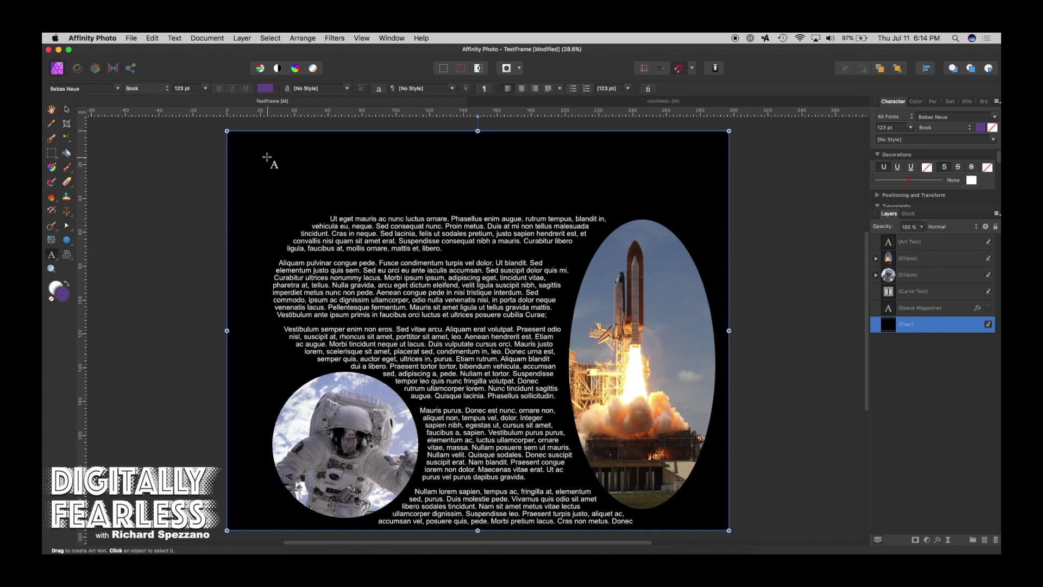
drag(275, 158, 329, 196)
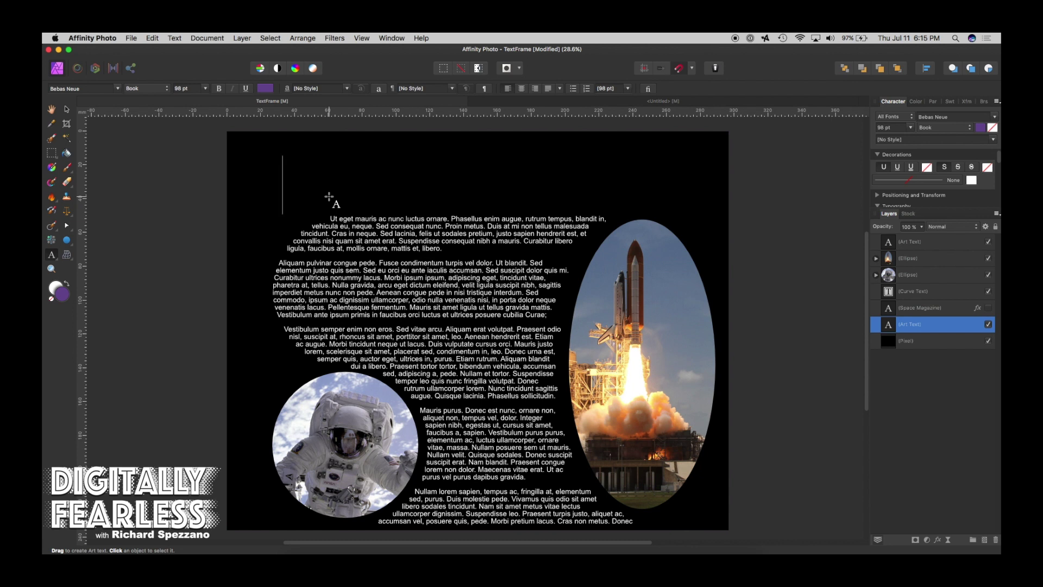
text(Spa)
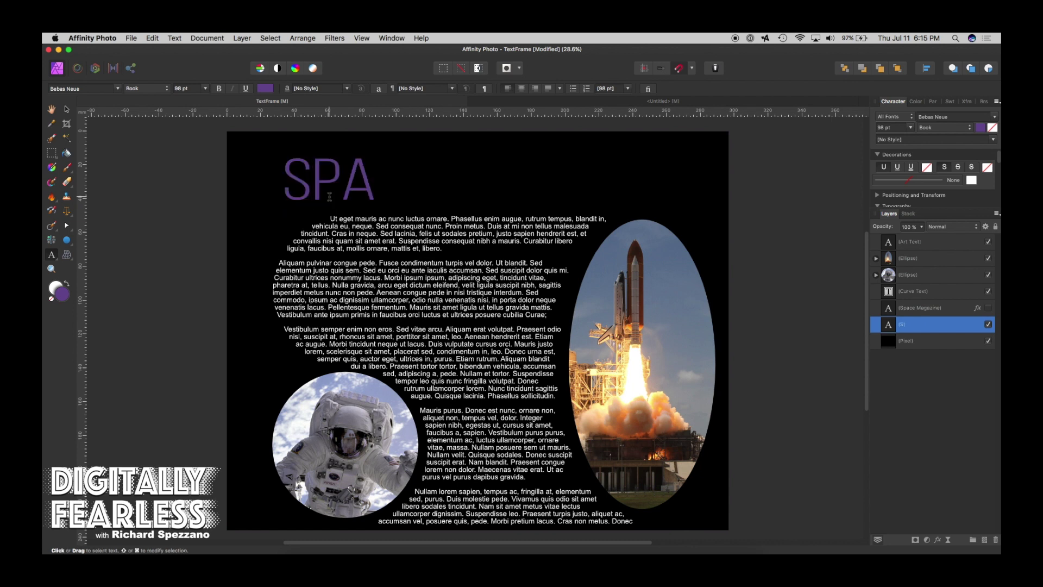
key(BackSpace)
key(BackSpace)
text(PACE MAGAZINE)
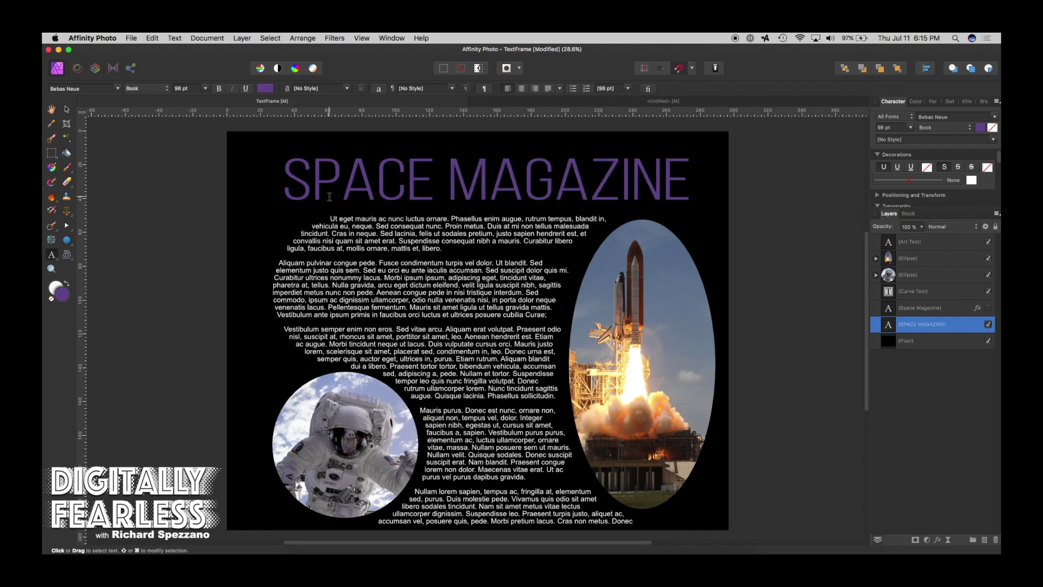
key(Escape)
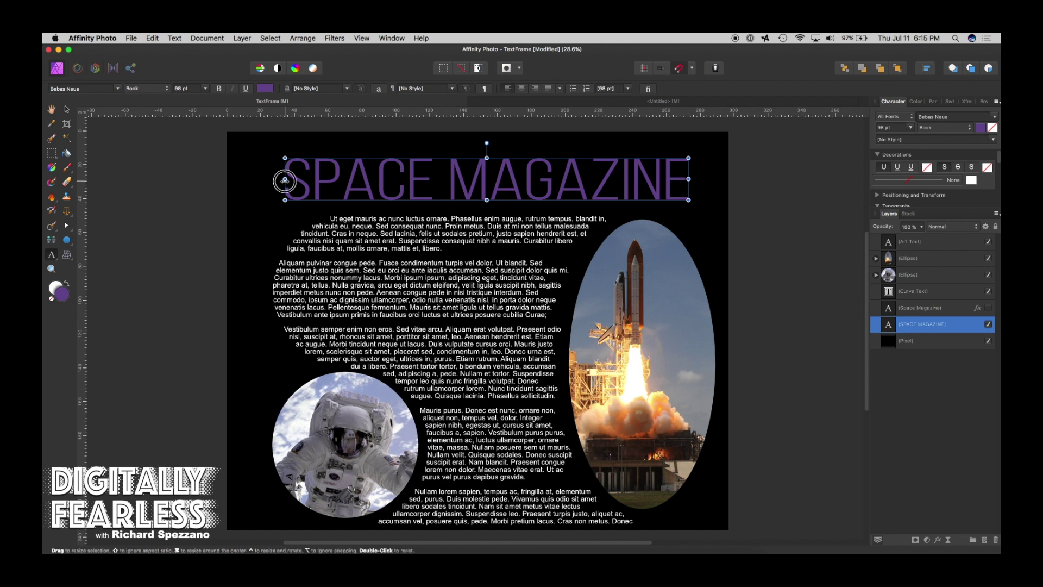
mouse_move(284, 180)
mouse_down()
mouse_move(237, 180)
mouse_move(272, 180)
mouse_up()
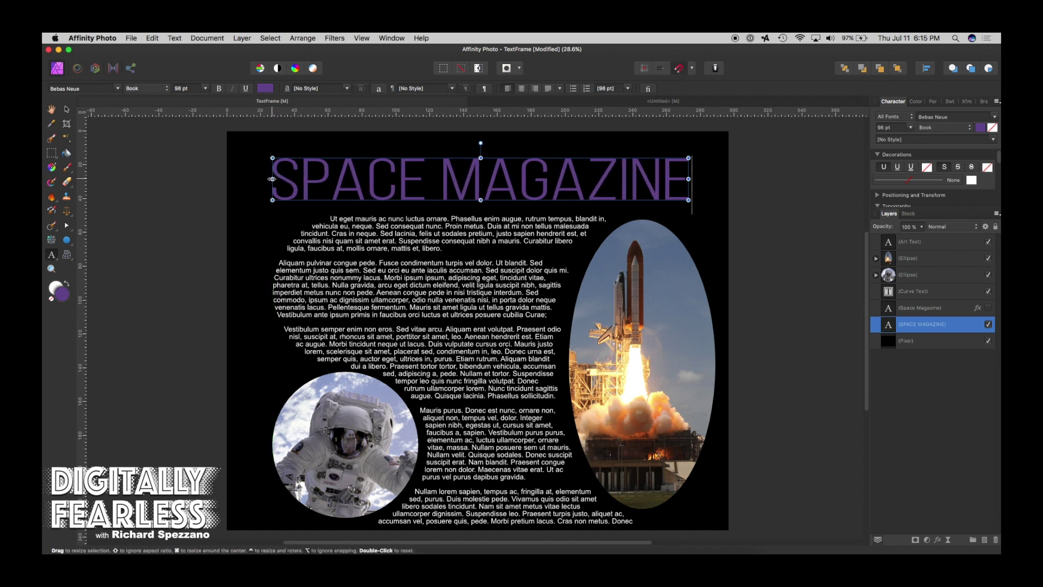
mouse_move(273, 179)
mouse_down()
mouse_move(250, 182)
mouse_move(272, 189)
mouse_move(274, 180)
mouse_move(252, 181)
mouse_move(272, 179)
mouse_up()
drag(689, 179, 720, 180)
Step: Give the title letters a dotted white 1 pt outline stroke with round dots
click(66, 109)
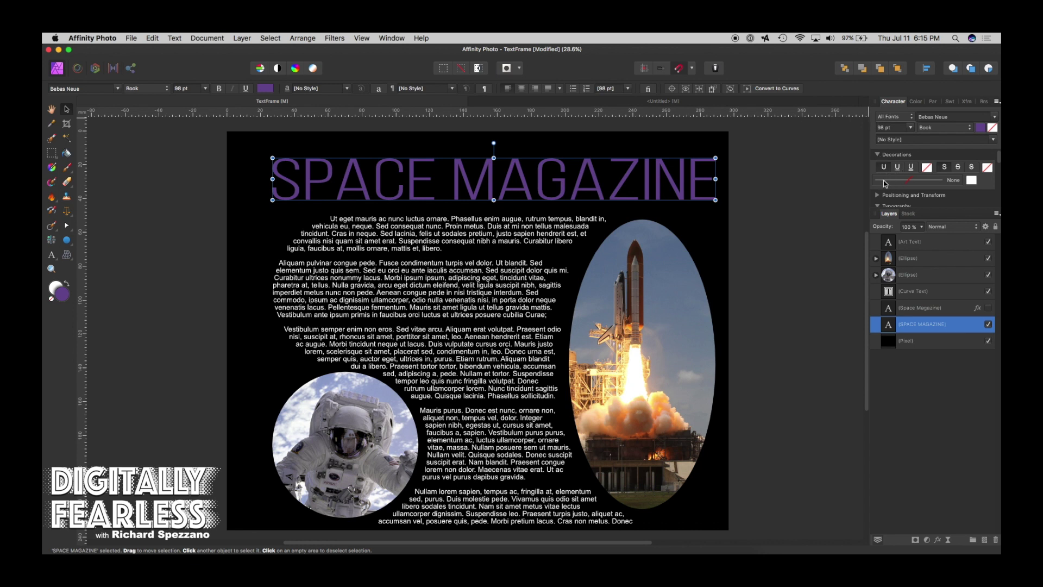
click(913, 184)
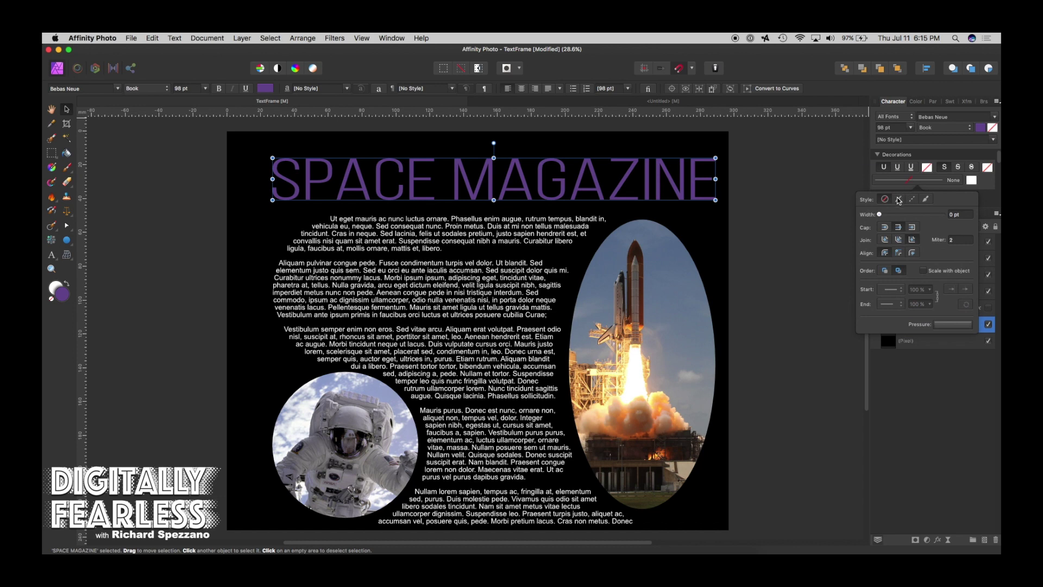
click(899, 200)
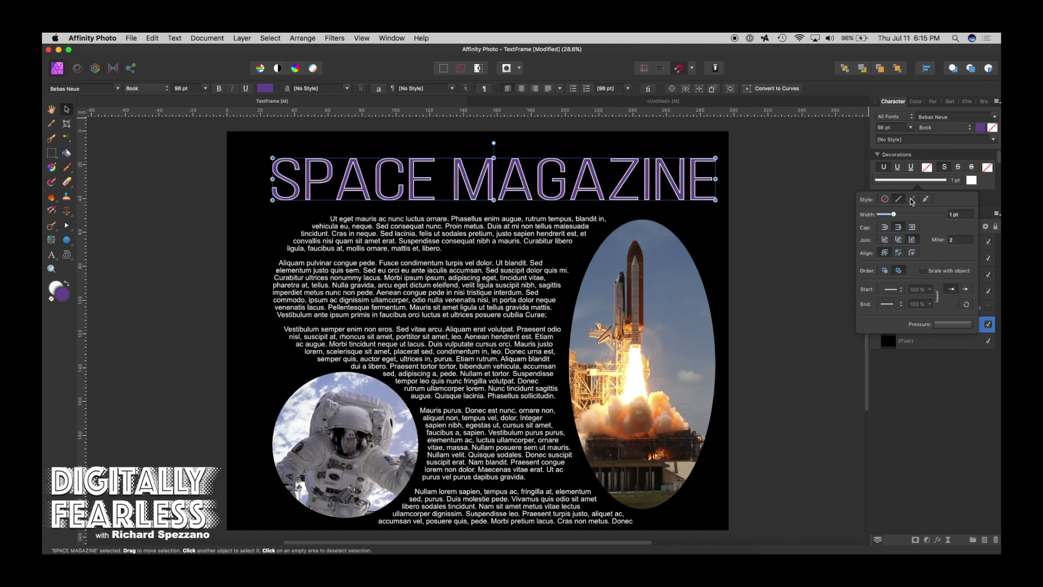
click(913, 199)
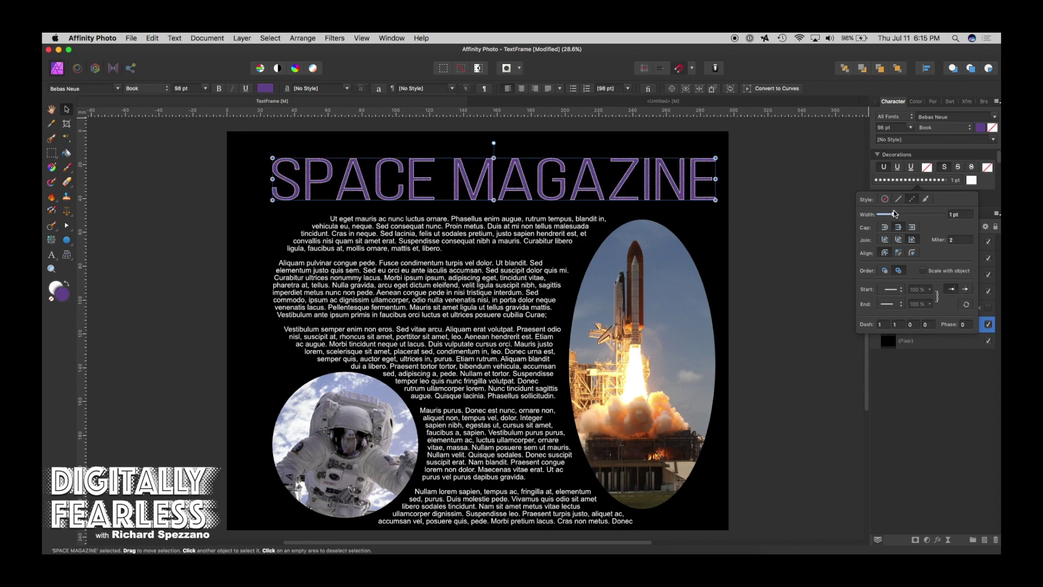
key(super+equal)
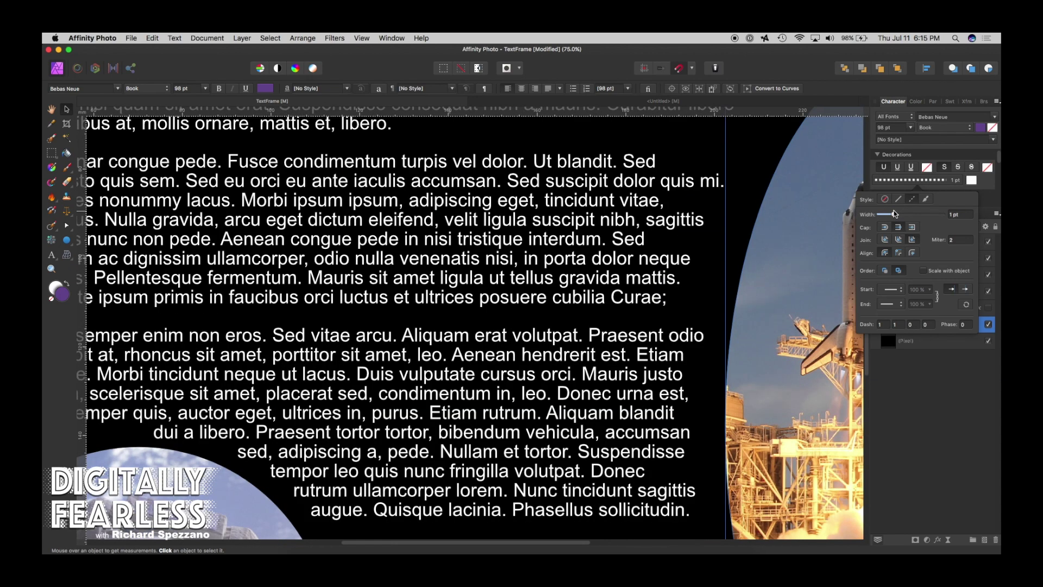
drag(663, 226, 654, 468)
drag(614, 434, 707, 457)
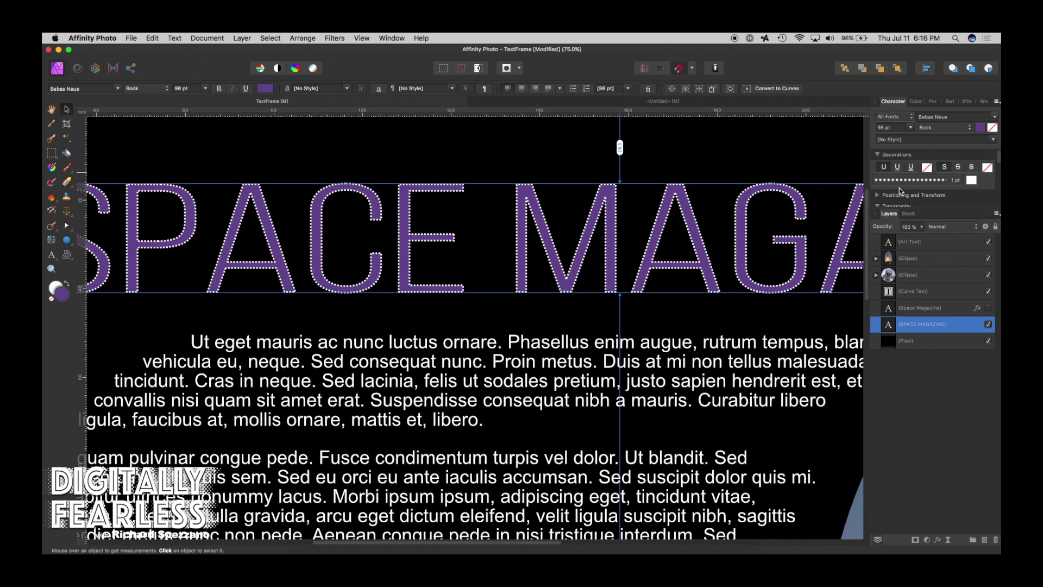
click(909, 180)
click(899, 199)
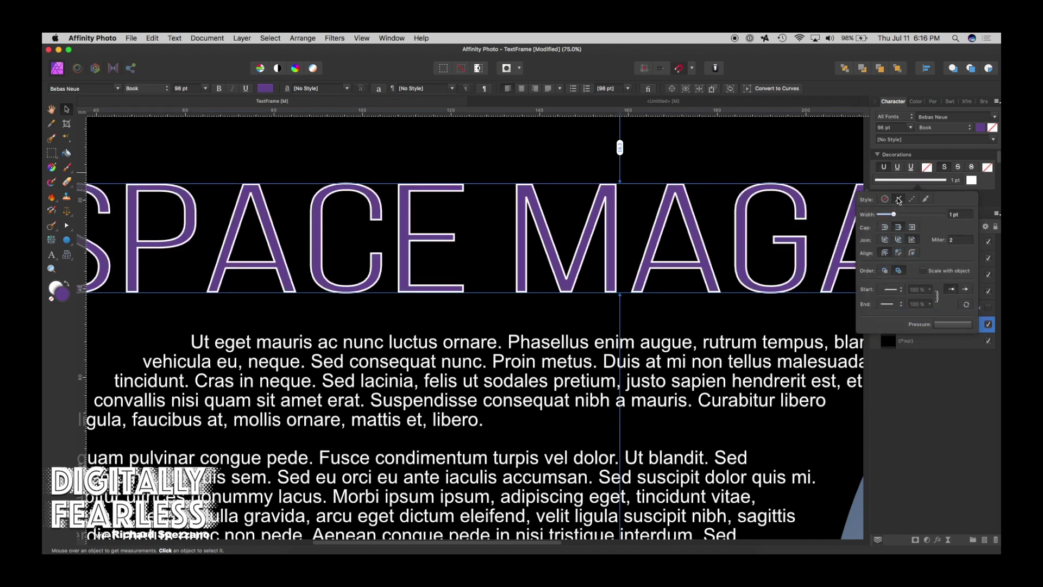
click(913, 199)
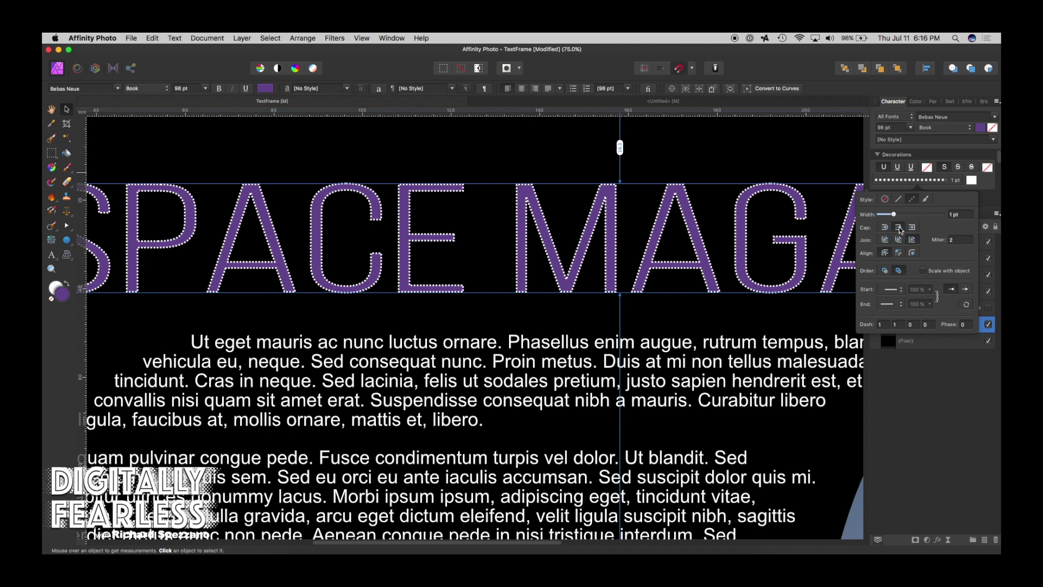
click(885, 228)
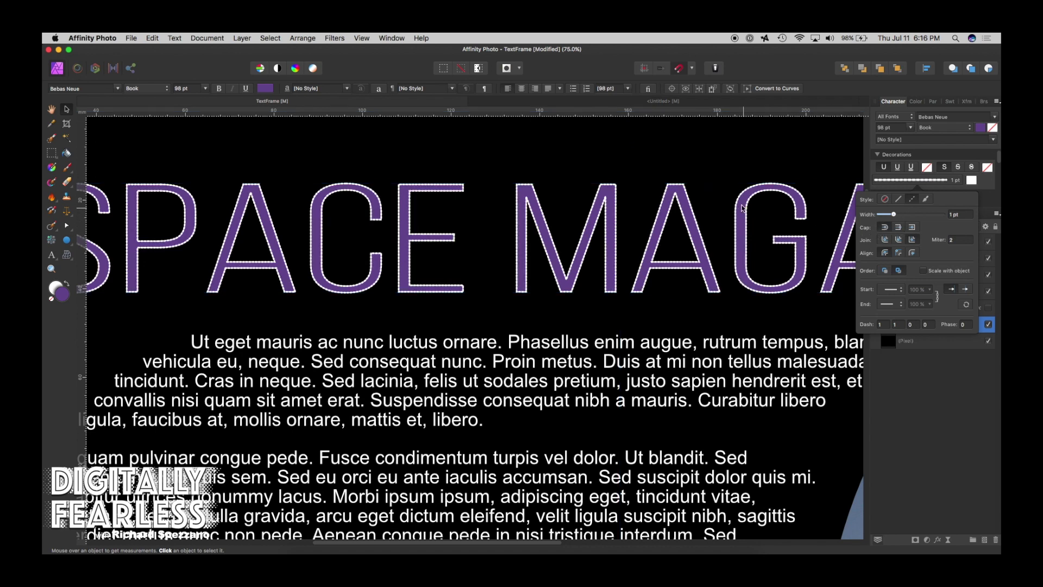
click(899, 228)
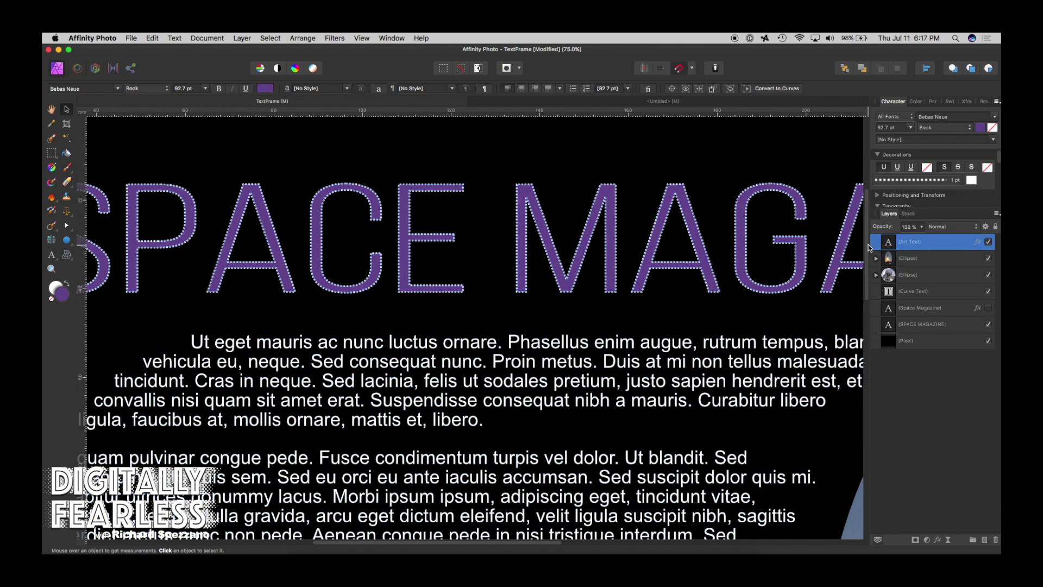
Step: Move the SPACE MAGAZINE layer to the top of the layer stack
click(988, 324)
drag(891, 281, 888, 243)
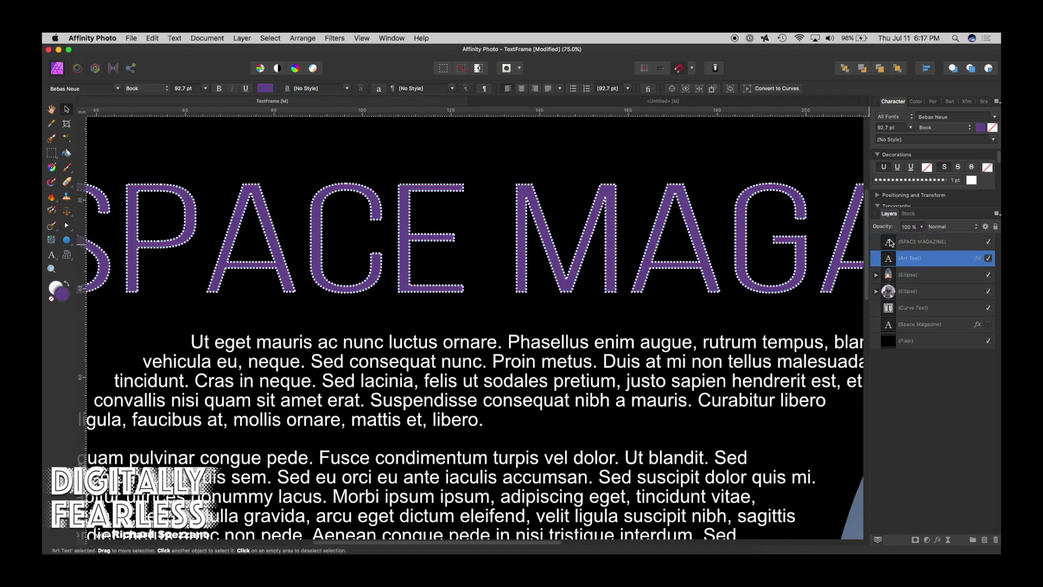
click(891, 243)
click(989, 242)
click(989, 243)
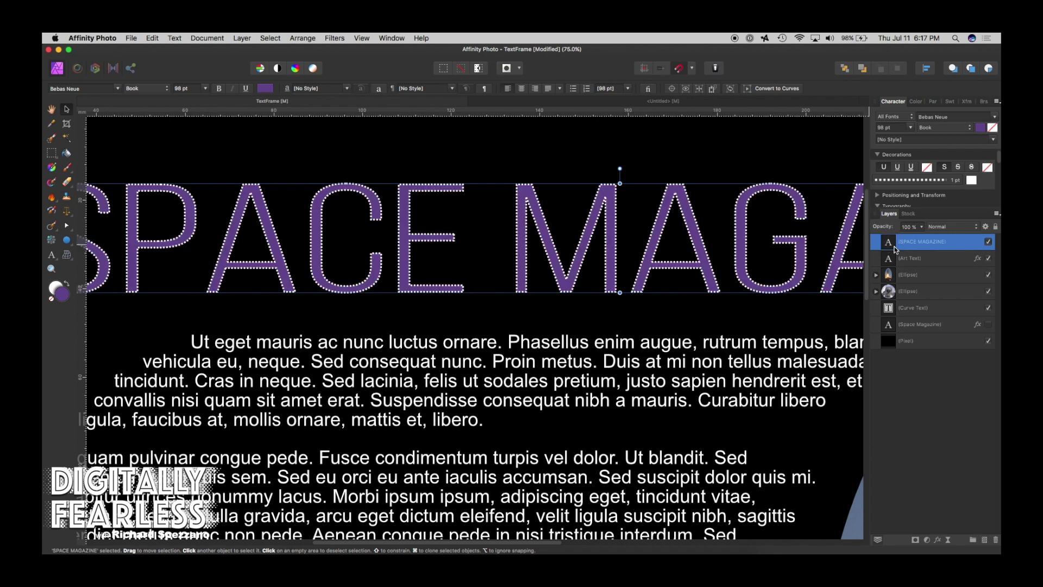
Step: Add a purple outside Outline layer effect with a 9.2 px radius to the title
click(940, 541)
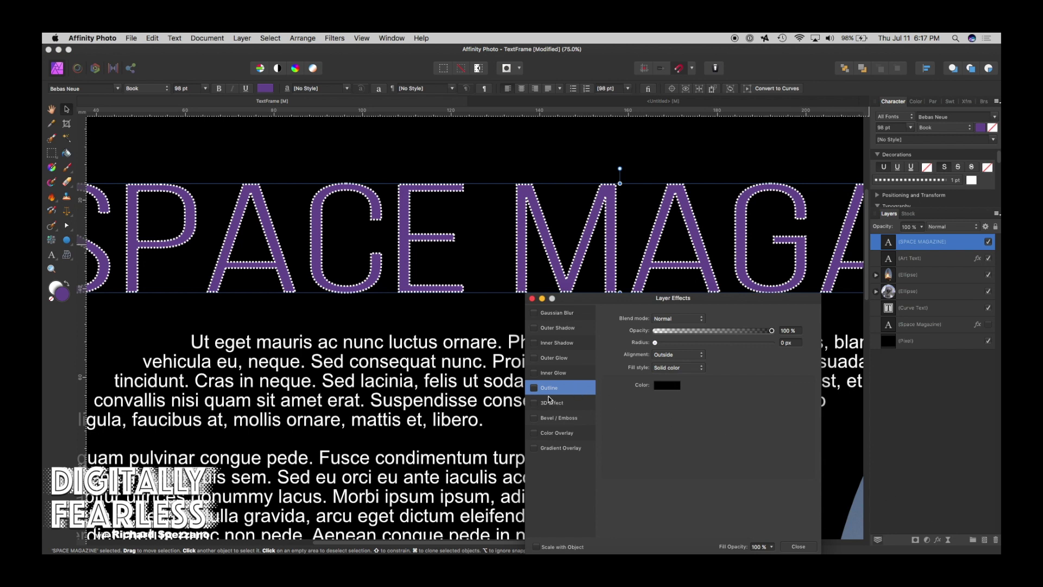
click(659, 385)
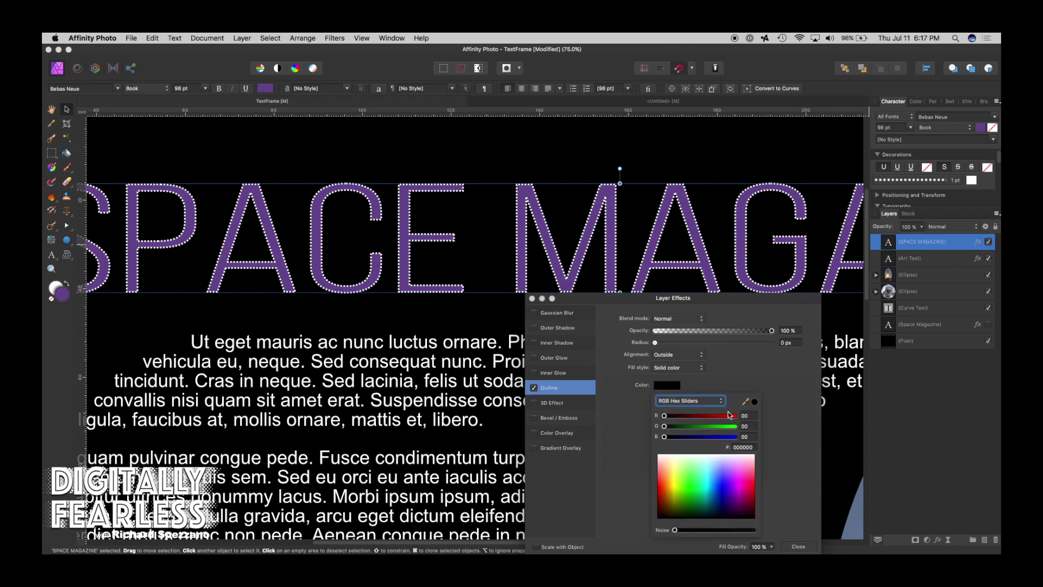
drag(749, 400, 641, 274)
click(755, 401)
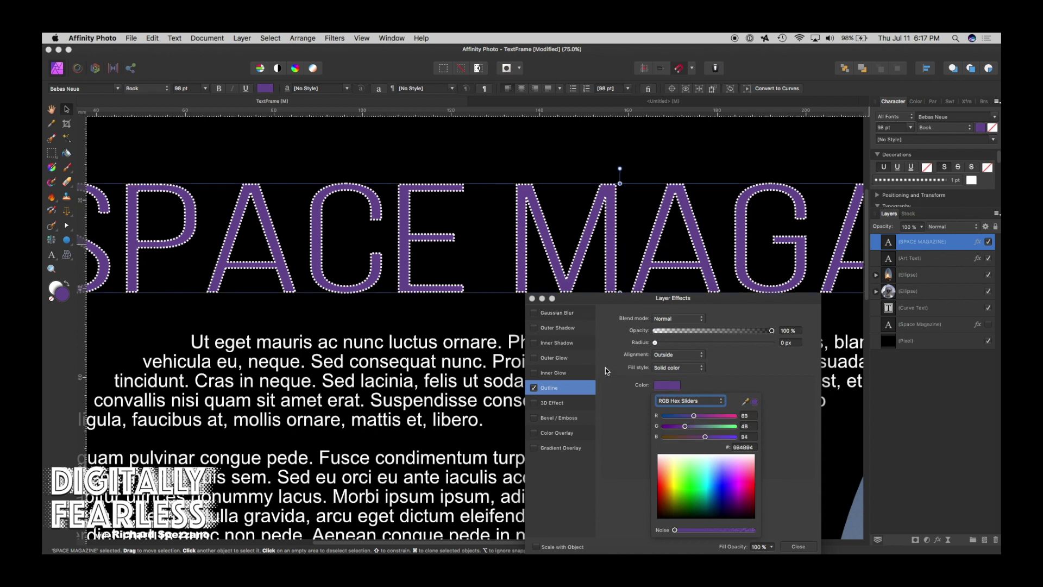
drag(656, 345, 703, 345)
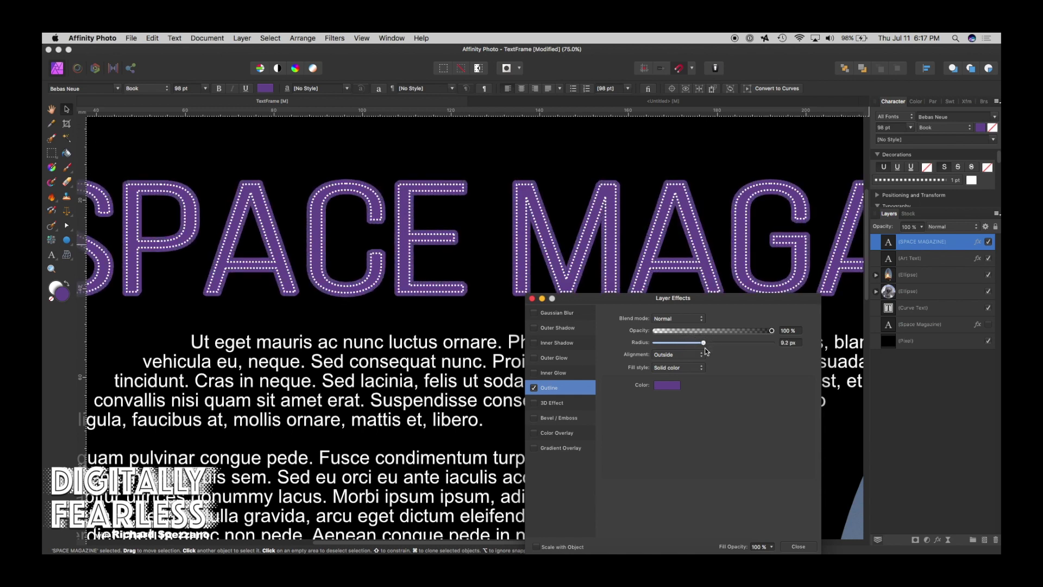
click(798, 547)
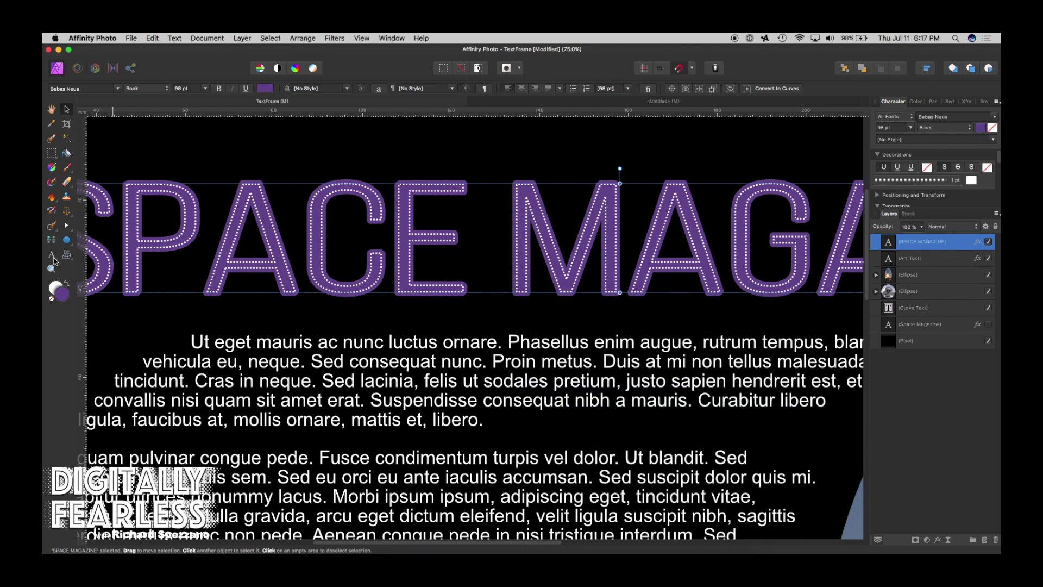
key(super+0)
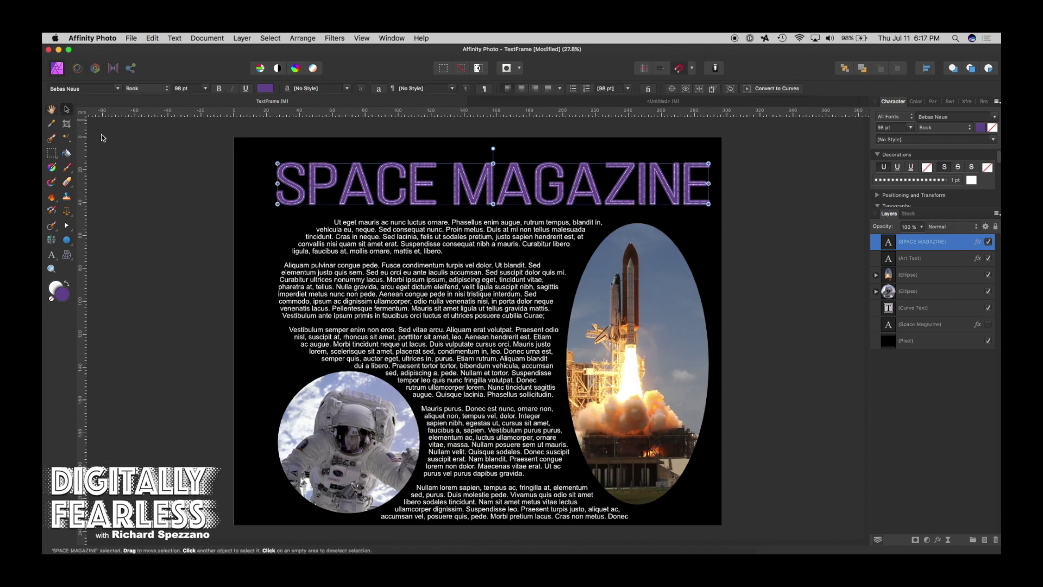
Step: Lock the black background, then shift the title, text and photos together slightly left to centre them
click(271, 248)
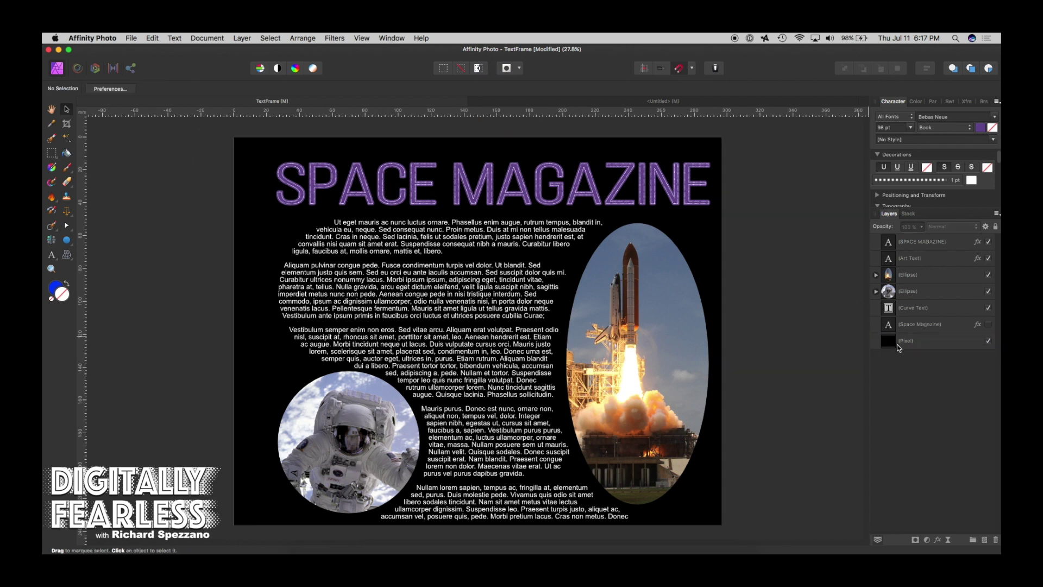
click(996, 230)
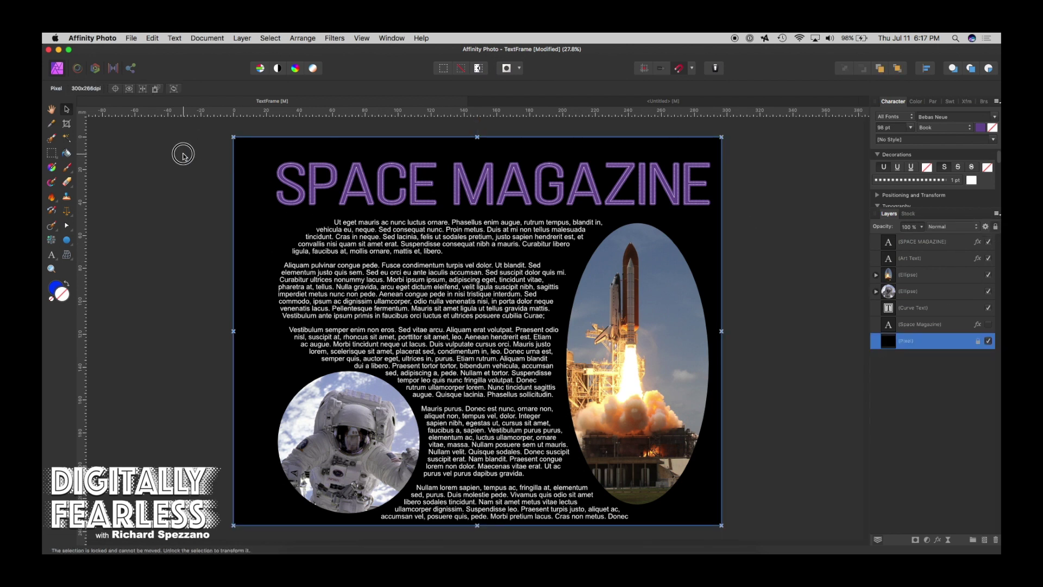
drag(194, 136, 587, 405)
scroll(587, 405, down, 2)
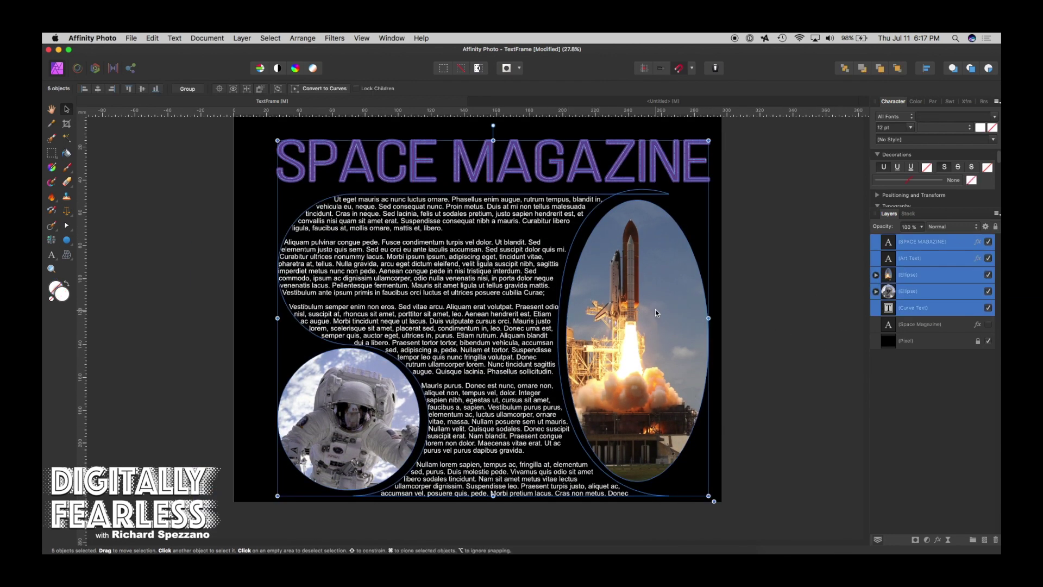
drag(656, 311, 640, 302)
click(770, 390)
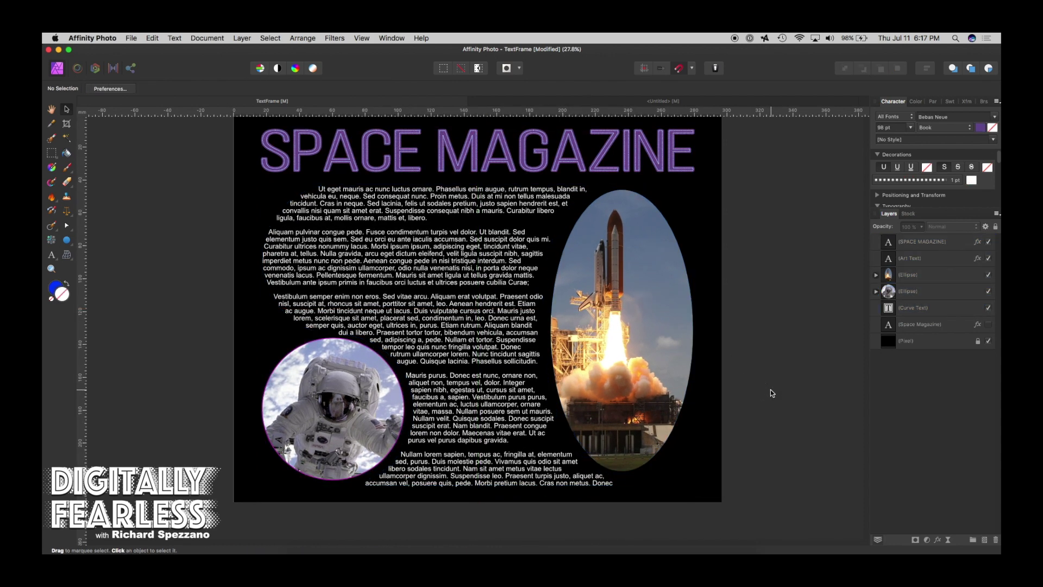
scroll(759, 376, up, 2)
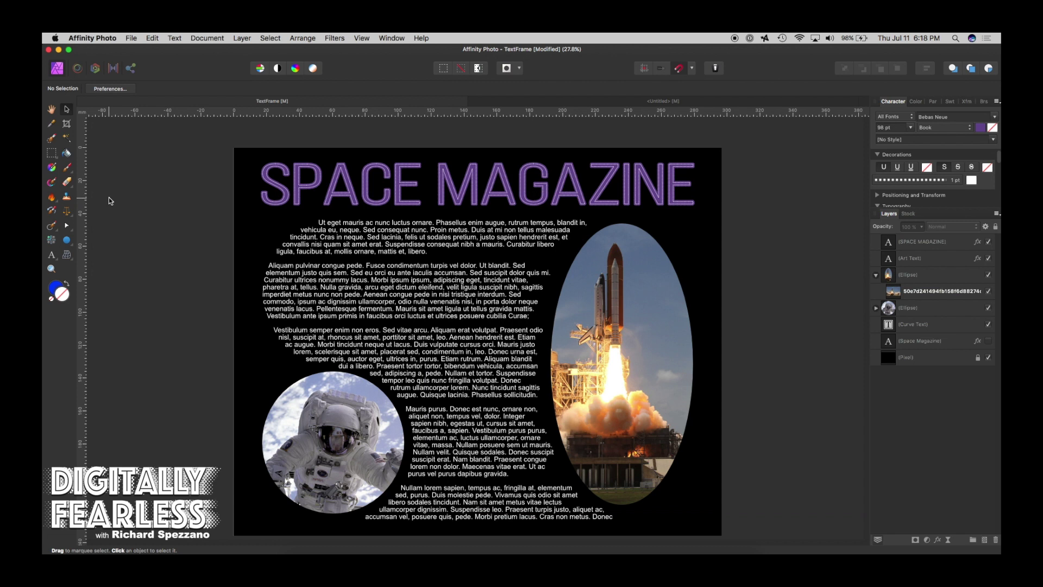